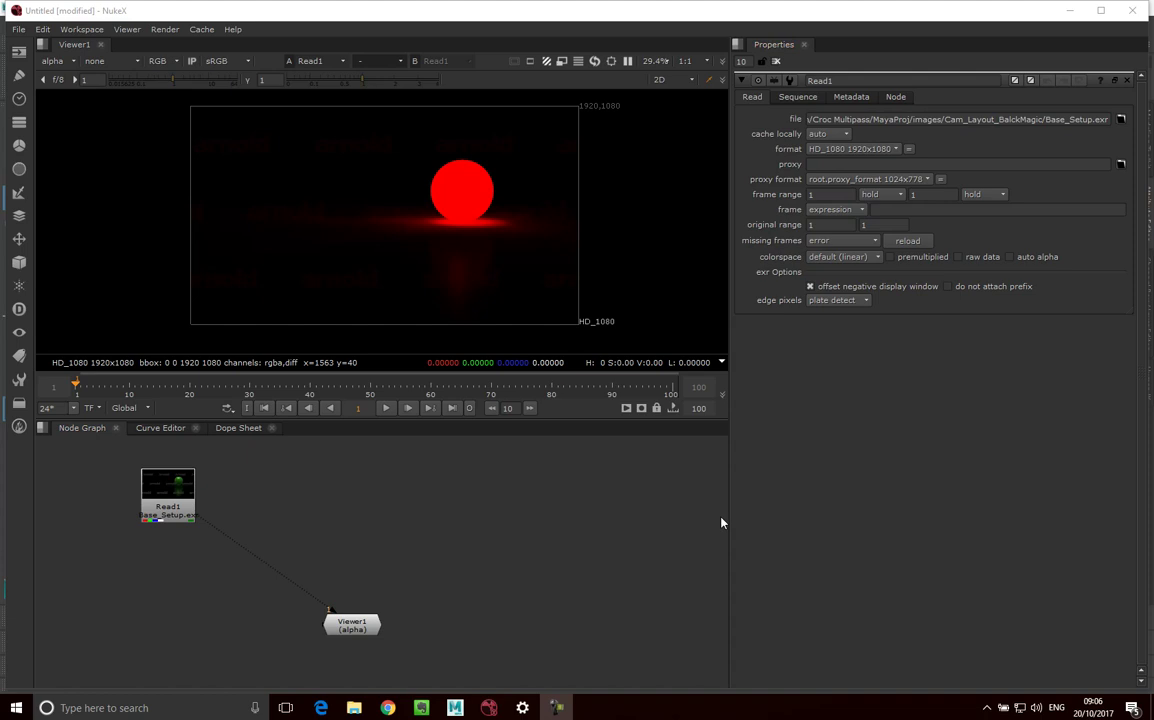
Step: Show the rgba layer in the viewer and move the Viewer1 and Read1 nodes to the left in the node graph
{"action": "left_click", "coordinate": [55, 61]}
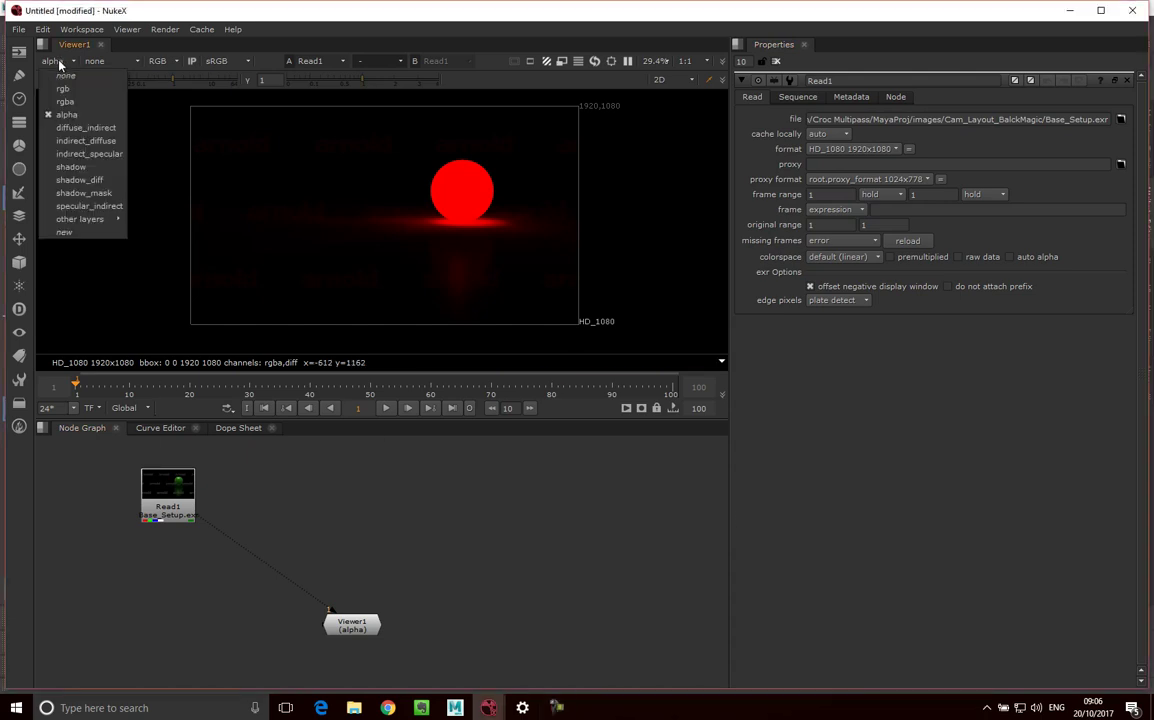
{"action": "left_click", "coordinate": [55, 88]}
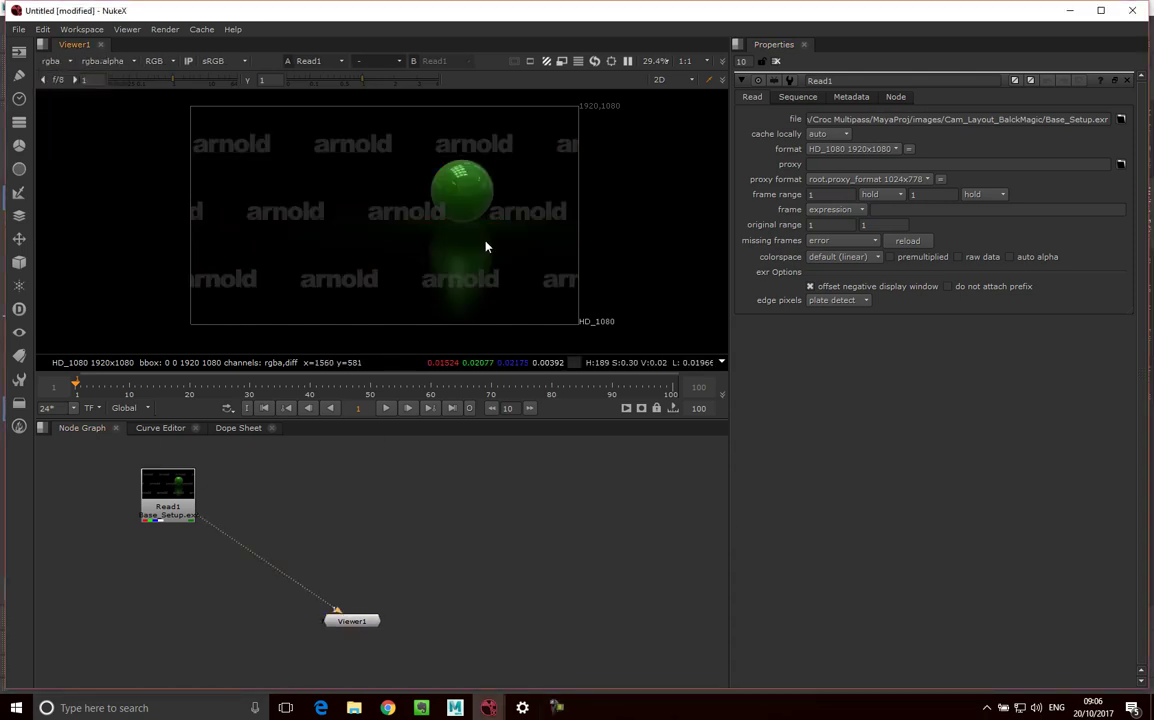
{"action": "left_click_drag", "start_coordinate": [352, 623], "coordinate": [308, 654]}
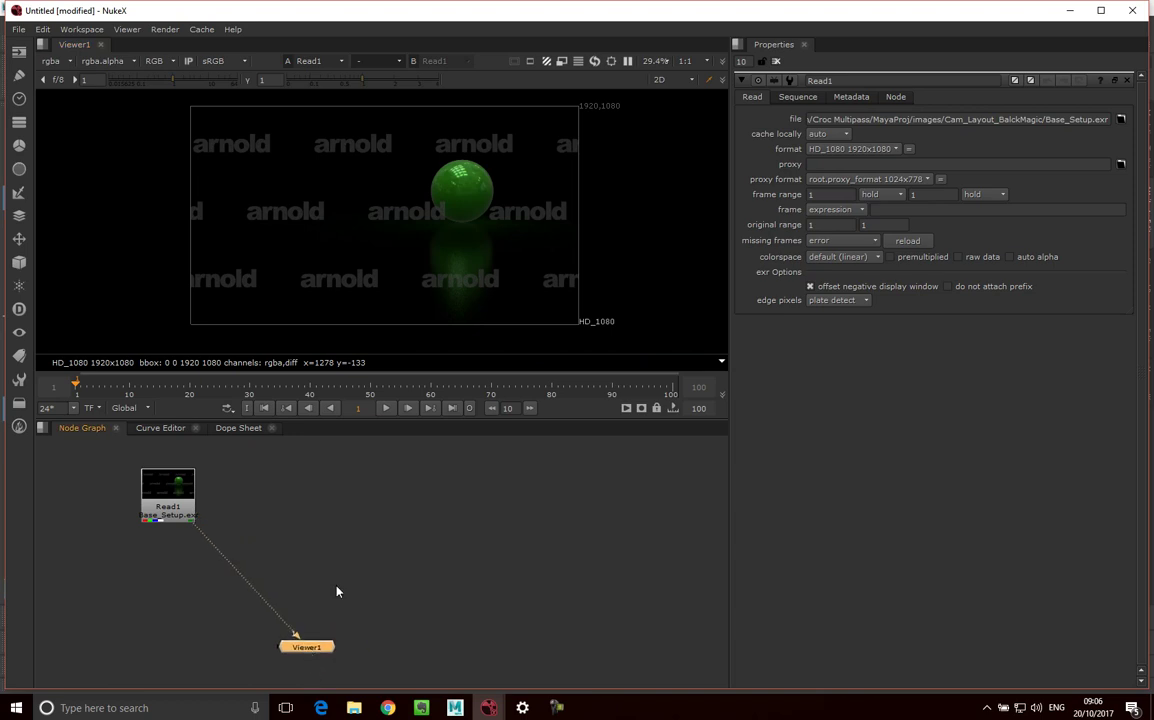
{"action": "left_click_drag", "start_coordinate": [181, 522], "coordinate": [155, 520]}
Step: Inspect the indirect_diffuse and diffuse_indirect layers of the render in the viewer
{"action": "left_click", "coordinate": [52, 62]}
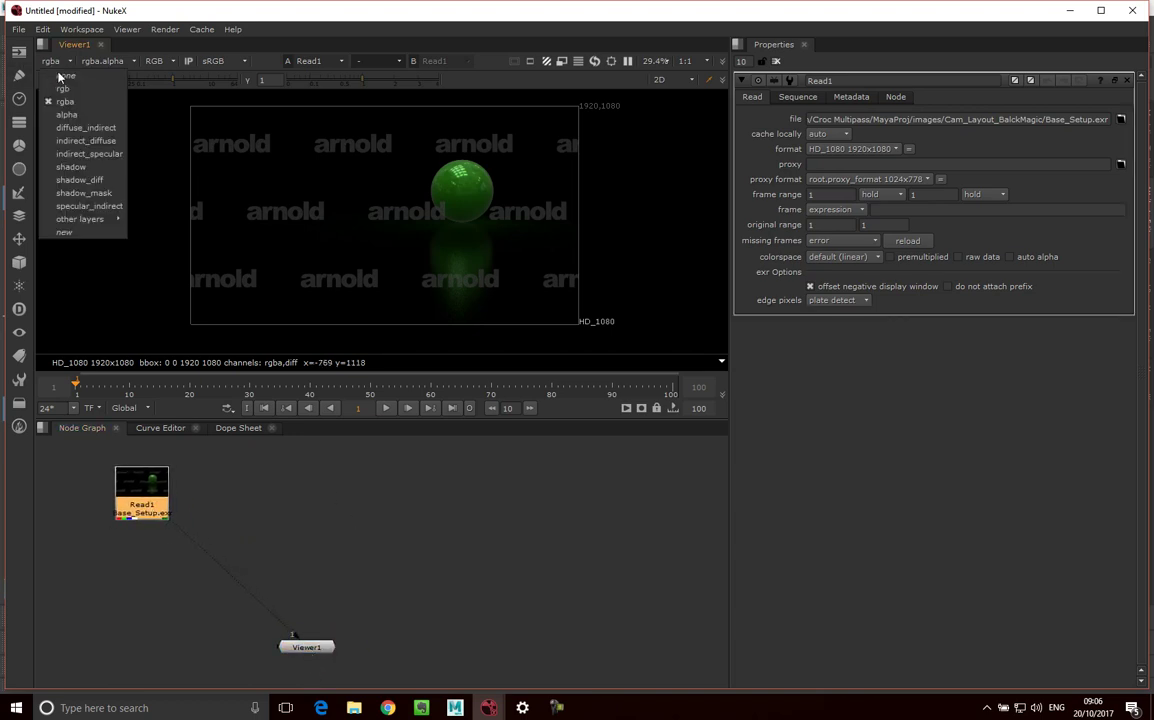
{"action": "left_click", "coordinate": [82, 140]}
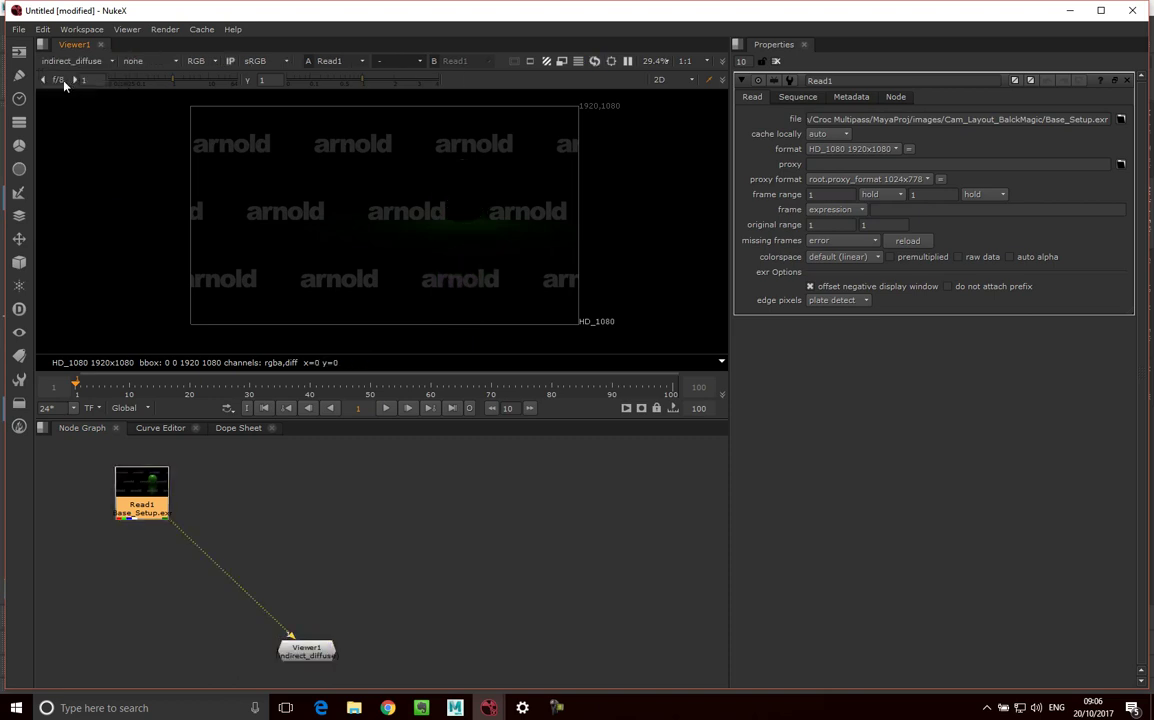
{"action": "left_click", "coordinate": [58, 62]}
{"action": "left_click", "coordinate": [86, 128]}
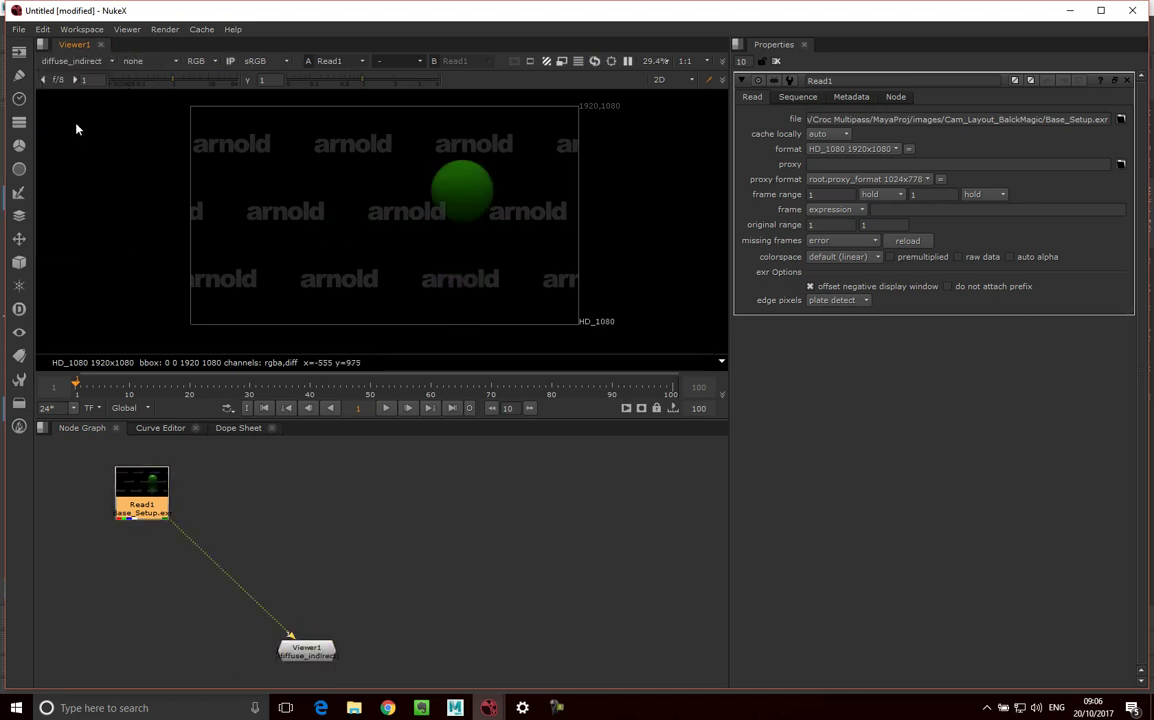
Step: Set the viewer's displayed layer to rgb and deselect the Read1 node
{"action": "left_click", "coordinate": [62, 58]}
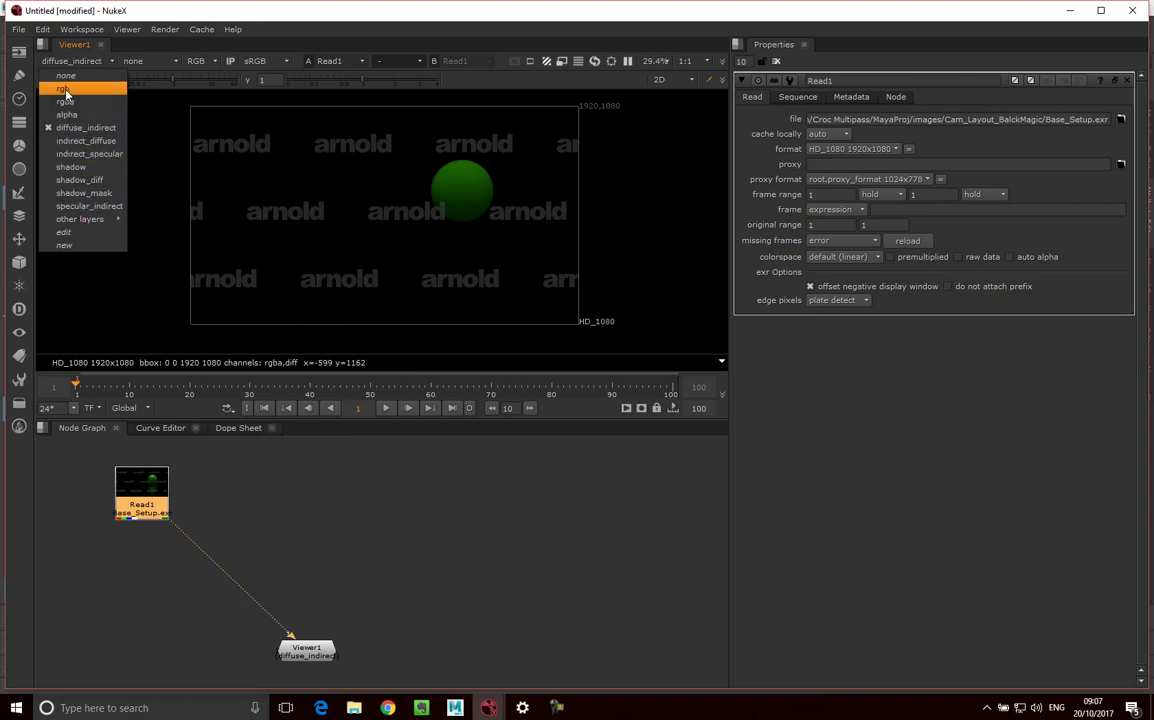
{"action": "left_click", "coordinate": [257, 509]}
{"action": "left_click", "coordinate": [136, 514]}
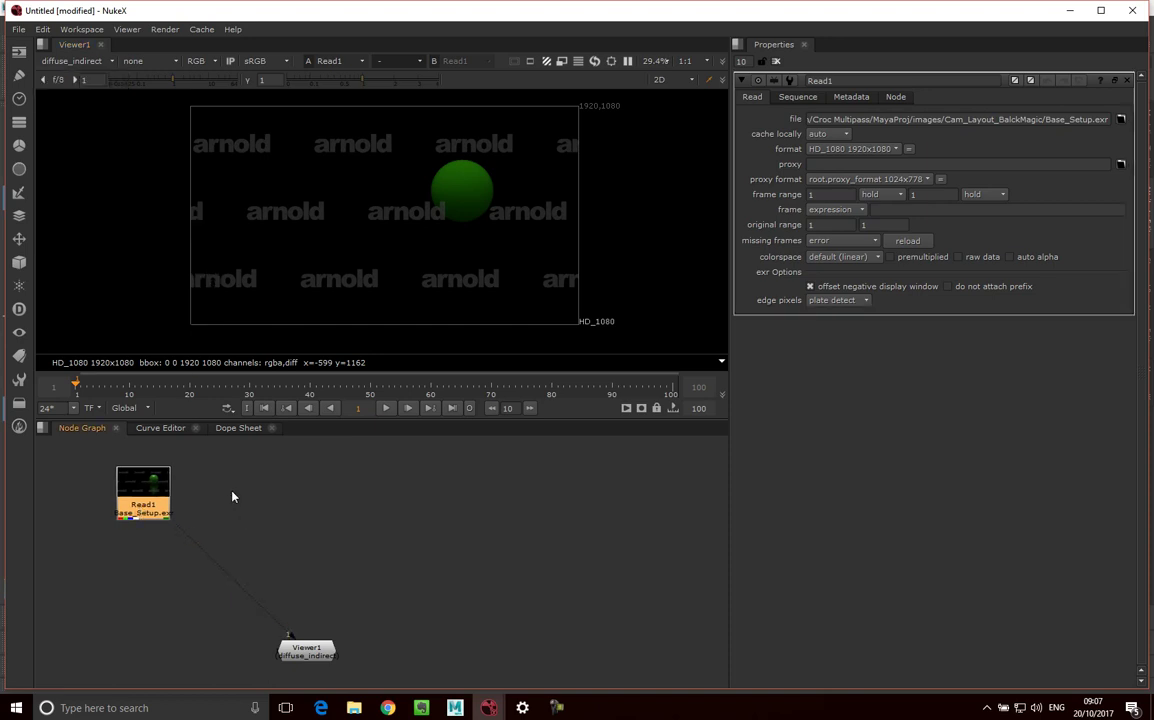
{"action": "left_click", "coordinate": [60, 61]}
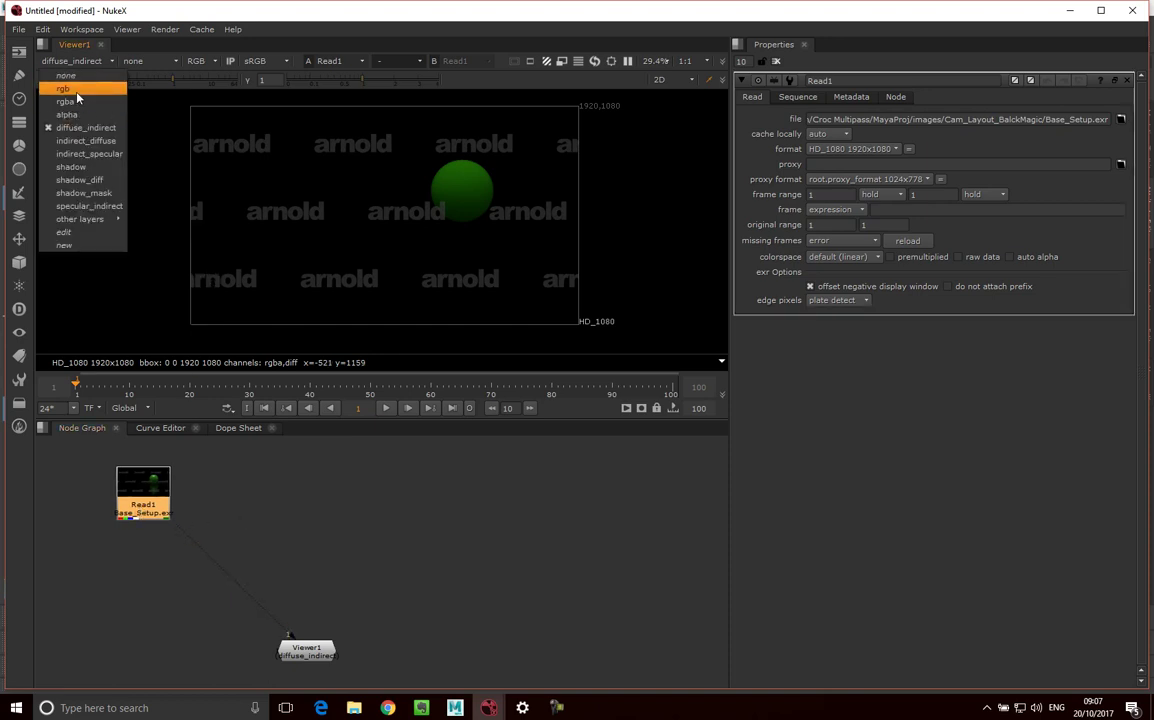
{"action": "left_click", "coordinate": [64, 87]}
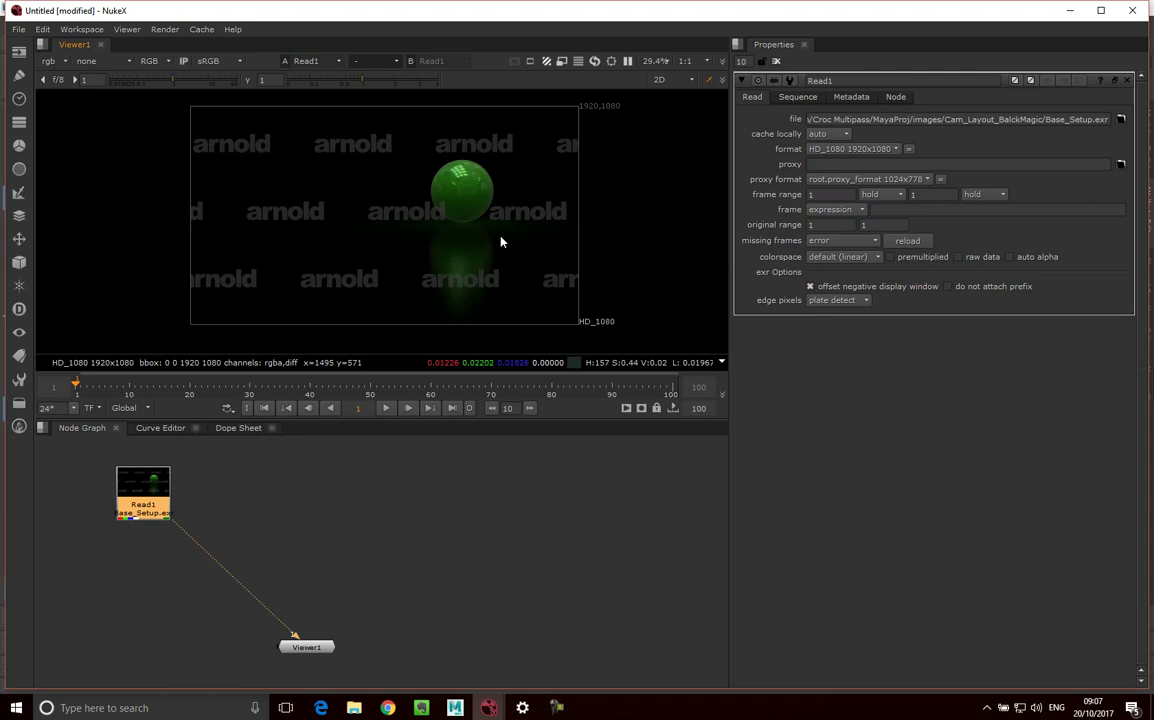
{"action": "left_click", "coordinate": [254, 536]}
{"action": "left_click", "coordinate": [144, 507]}
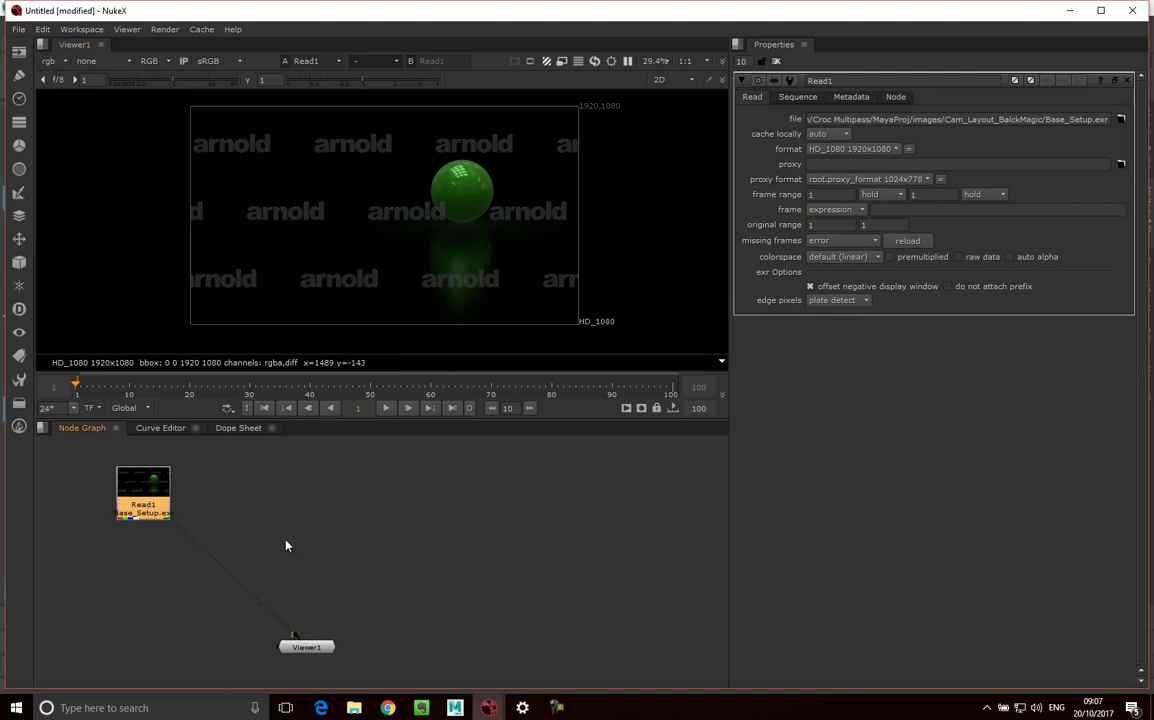
{"action": "left_click", "coordinate": [301, 514]}
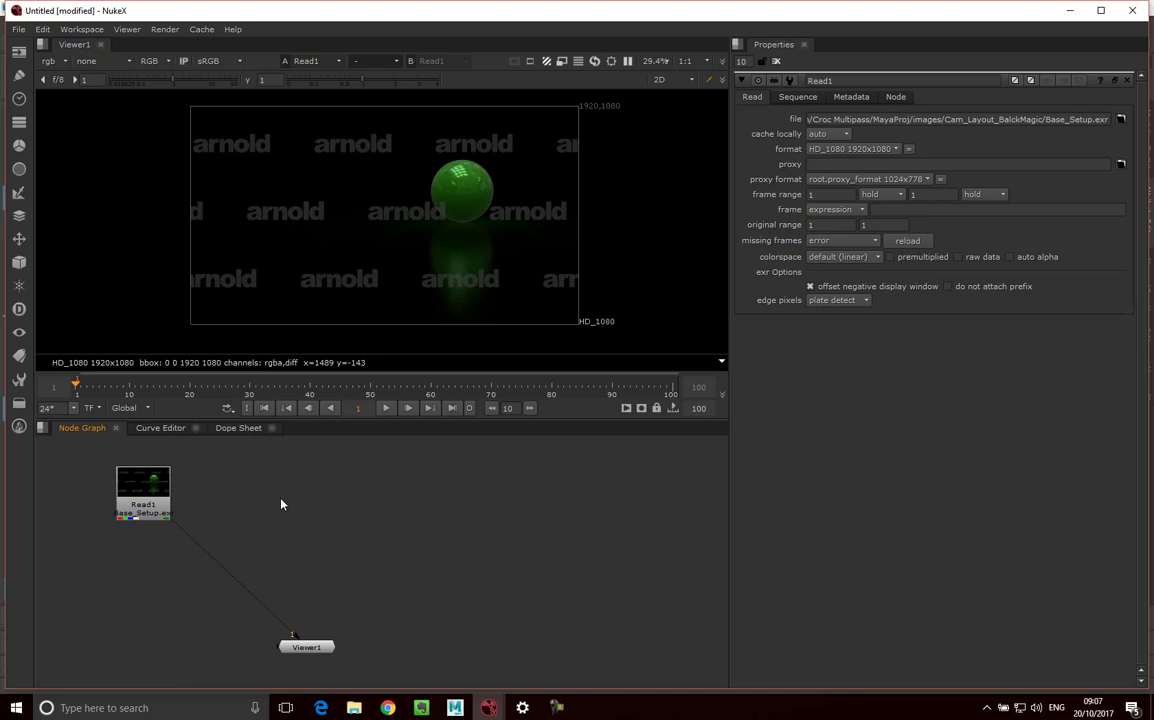
Step: Place a Dot to the right of Read1, connect it to the Read output, and add a Shuffle node beneath it
{"action": "left_click_drag", "start_coordinate": [289, 496], "coordinate": [128, 514]}
{"action": "left_click_drag", "start_coordinate": [303, 513], "coordinate": [230, 498]}
{"action": "left_click", "coordinate": [237, 524]}
{"action": "left_click", "coordinate": [228, 497]}
{"action": "key", "text": "Tab"}
{"action": "type", "text": "Shuffle"}
{"action": "key", "text": "Return"}
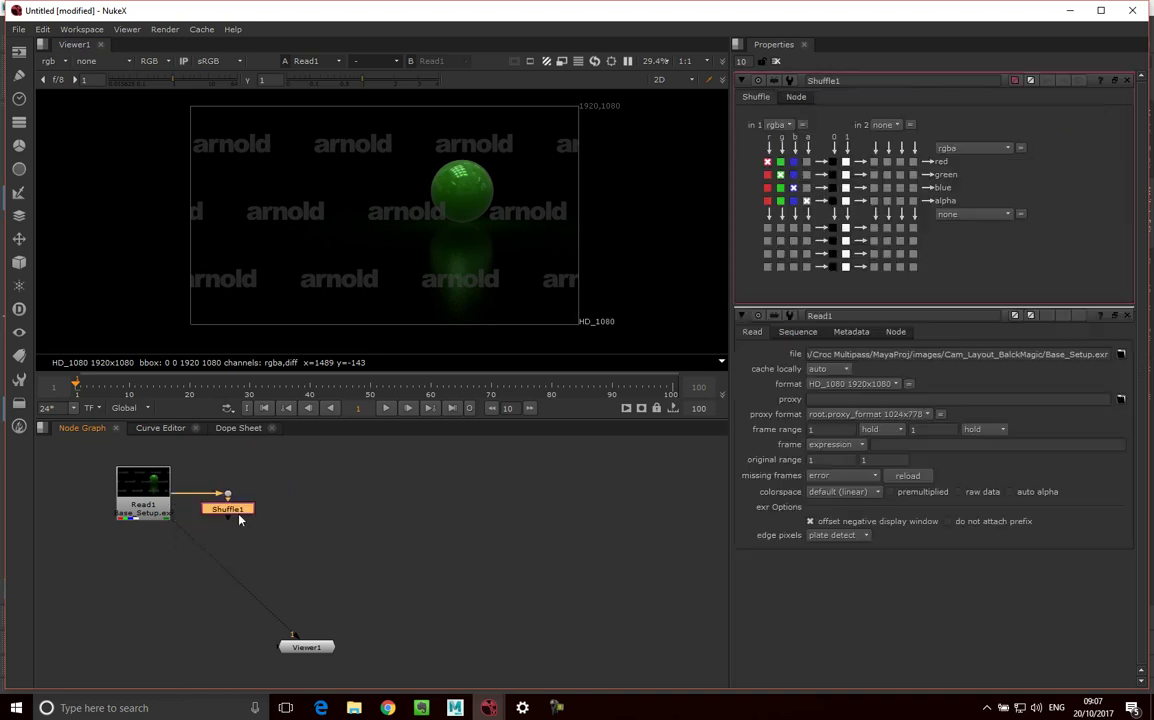
Step: Set the Shuffle node's first input layer to diffuse_indirect and display the node in the viewer
{"action": "left_click", "coordinate": [783, 125]}
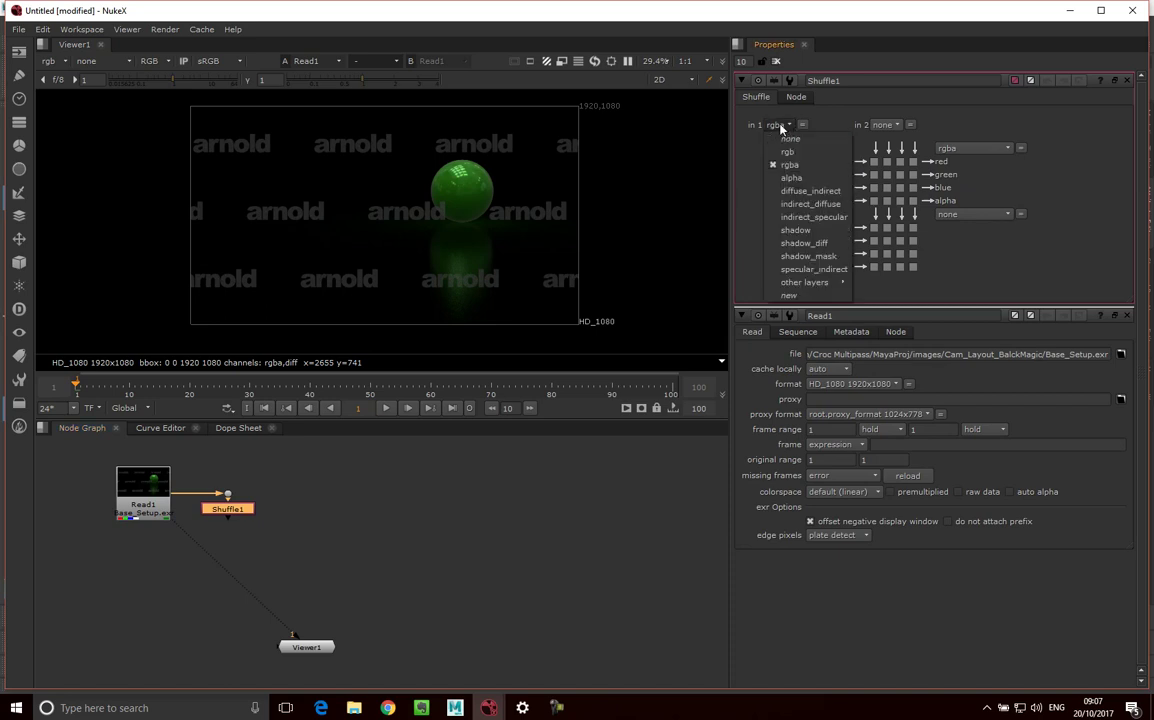
{"action": "left_click", "coordinate": [803, 191]}
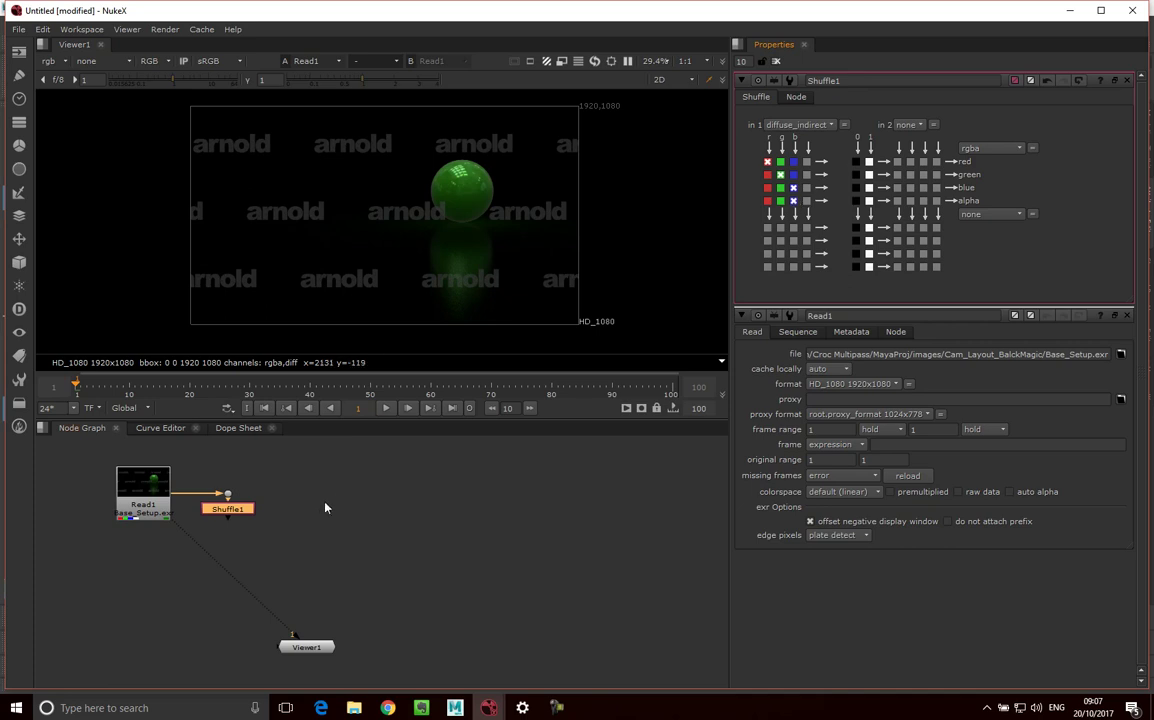
{"action": "left_click", "coordinate": [324, 533]}
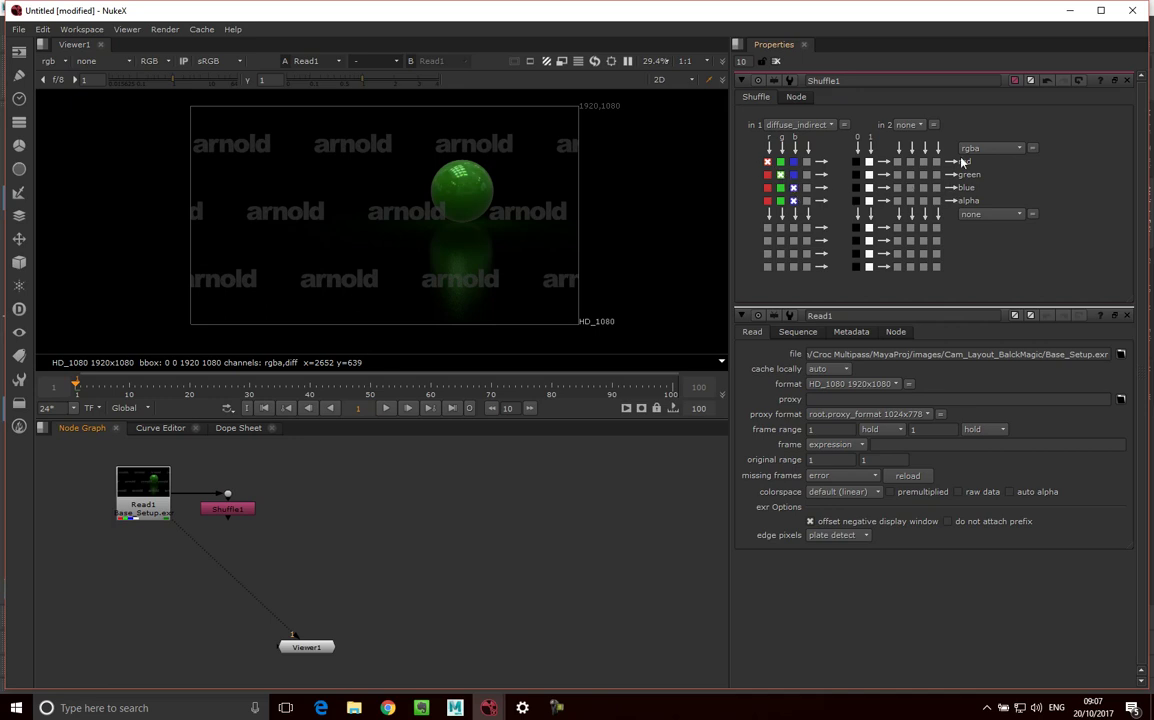
{"action": "left_click", "coordinate": [234, 510]}
{"action": "key", "text": "1"}
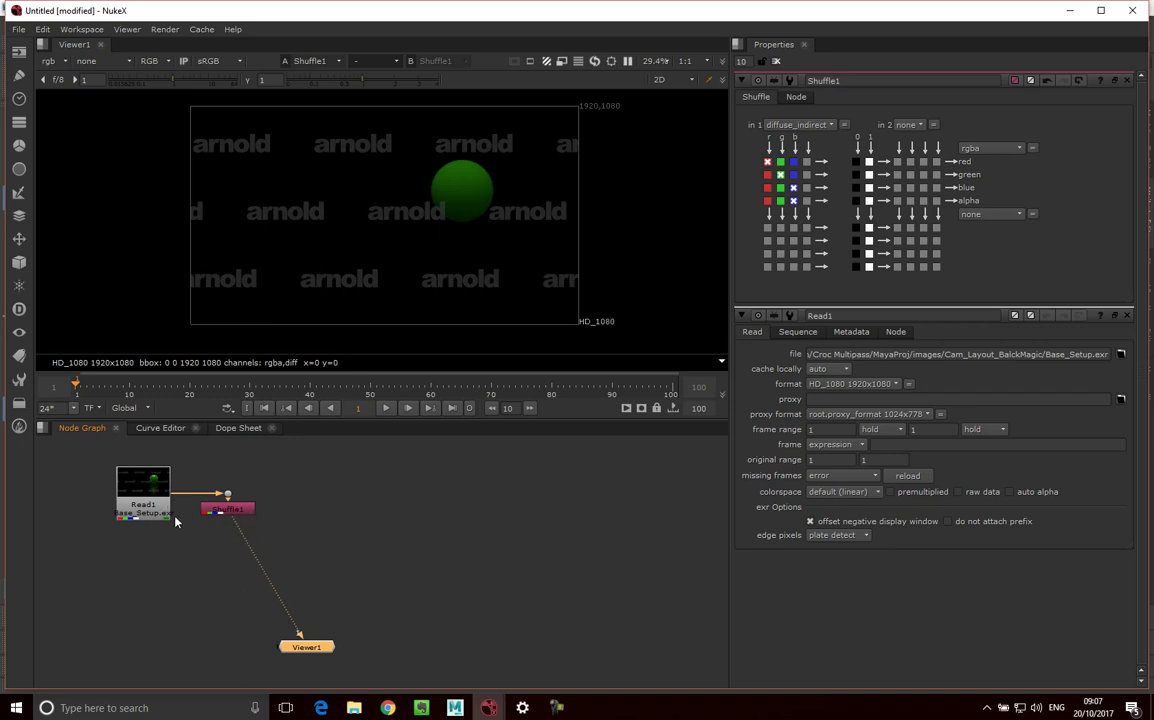
{"action": "left_click", "coordinate": [229, 507]}
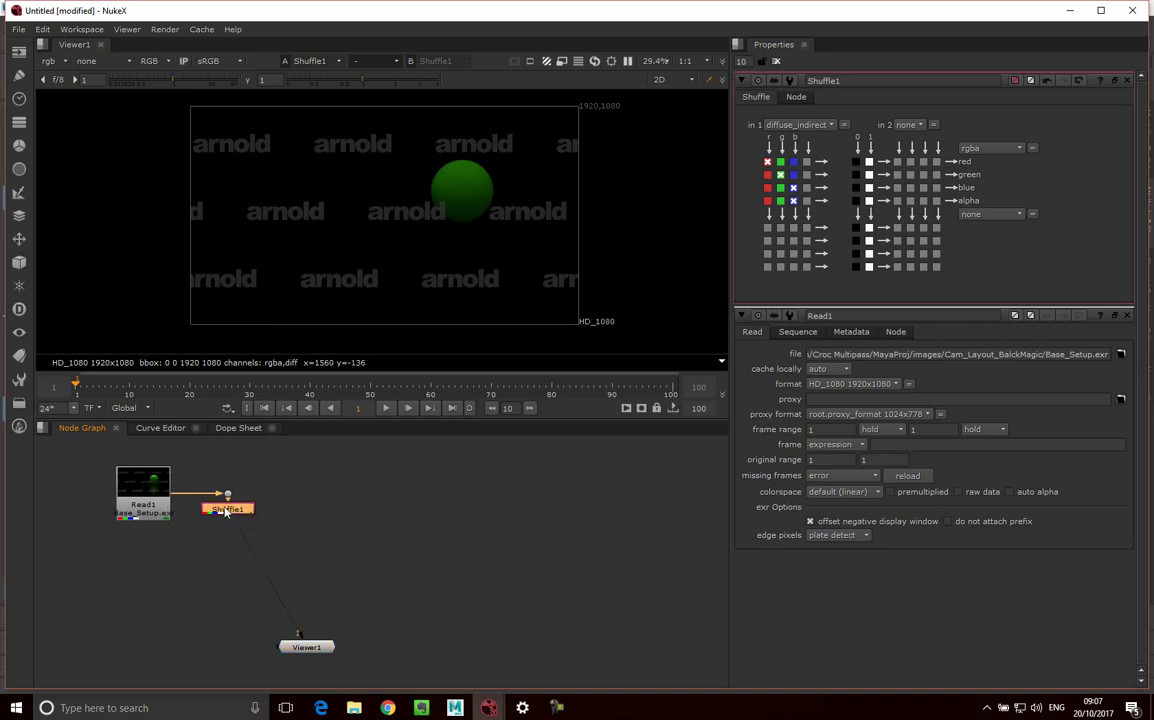
Step: Rename the Shuffle node ball_diffuse and move it lower beneath its Dot
{"action": "left_click", "coordinate": [847, 79]}
{"action": "key", "text": "ctrl+a"}
{"action": "type", "text": "ball"}
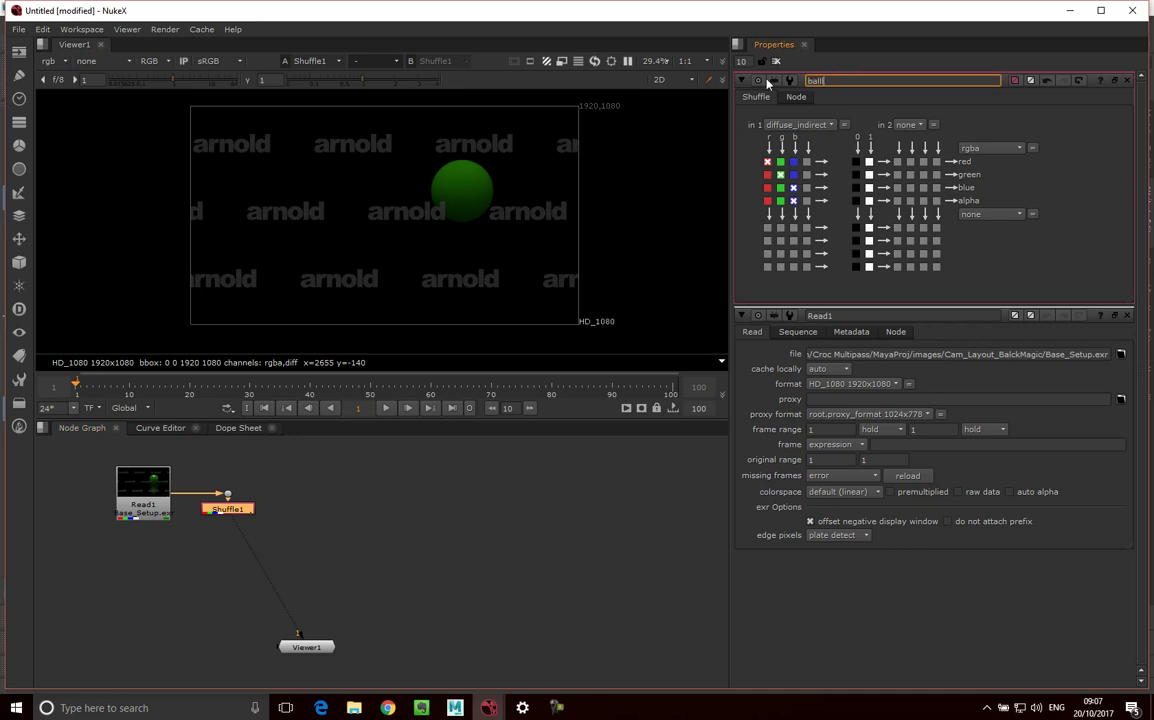
{"action": "type", "text": "_diffuse"}
{"action": "key", "text": "Return"}
{"action": "left_click", "coordinate": [427, 495]}
{"action": "left_click_drag", "start_coordinate": [222, 513], "coordinate": [222, 549]}
{"action": "left_click", "coordinate": [249, 518]}
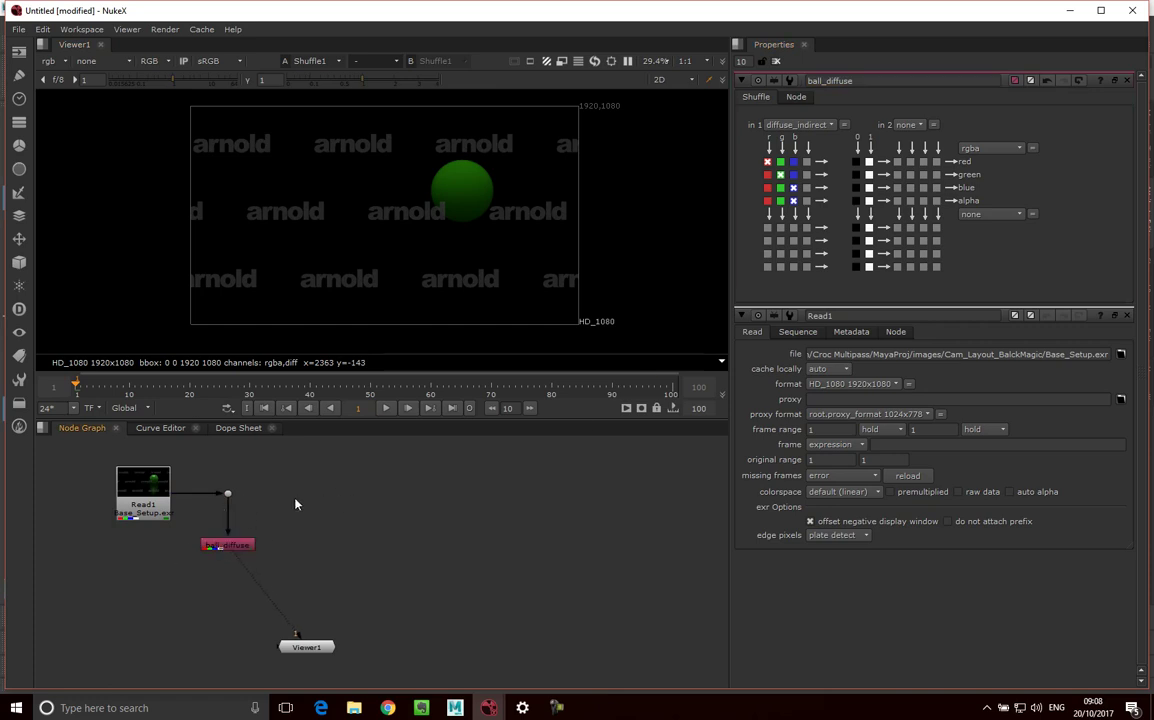
Step: Add a second Dot connected to the first one and align it to the right on the same row
{"action": "left_click", "coordinate": [228, 493]}
{"action": "left_click", "coordinate": [306, 500]}
{"action": "left_click_drag", "start_coordinate": [291, 481], "coordinate": [229, 493]}
{"action": "left_click_drag", "start_coordinate": [302, 498], "coordinate": [319, 499]}
{"action": "left_click", "coordinate": [325, 514]}
{"action": "left_click", "coordinate": [320, 498]}
Step: Add a Shuffle node below the second Dot and place it level with ball_diffuse
{"action": "key", "text": "Tab"}
{"action": "type", "text": "shu"}
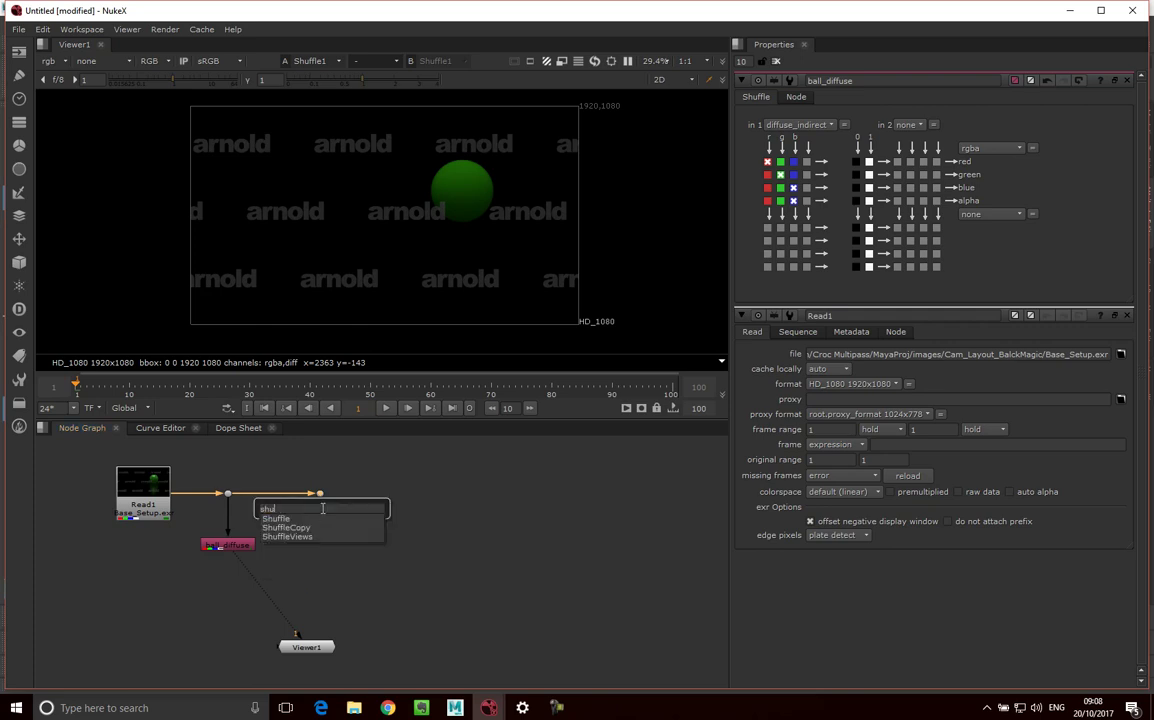
{"action": "key", "text": "Down"}
{"action": "key", "text": "Return"}
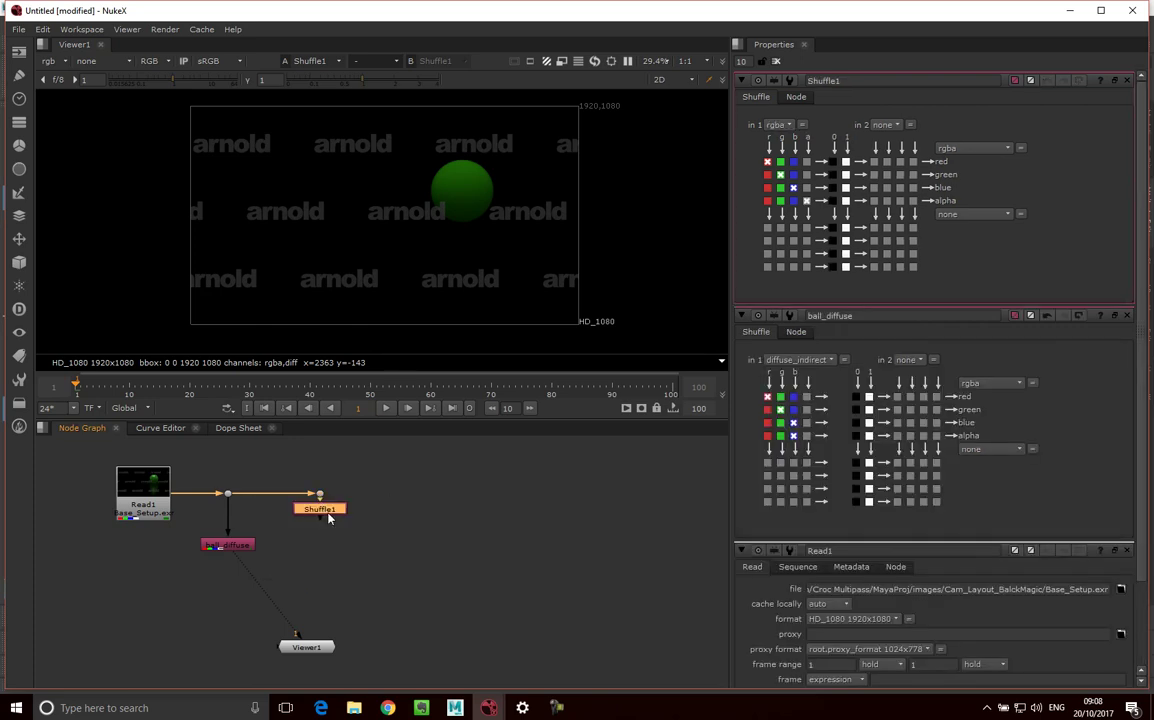
{"action": "left_click", "coordinate": [331, 551]}
Step: Set the new Shuffle node's first input layer to specular_indirect and connect it to the Viewer's second input
{"action": "double_click", "coordinate": [228, 546]}
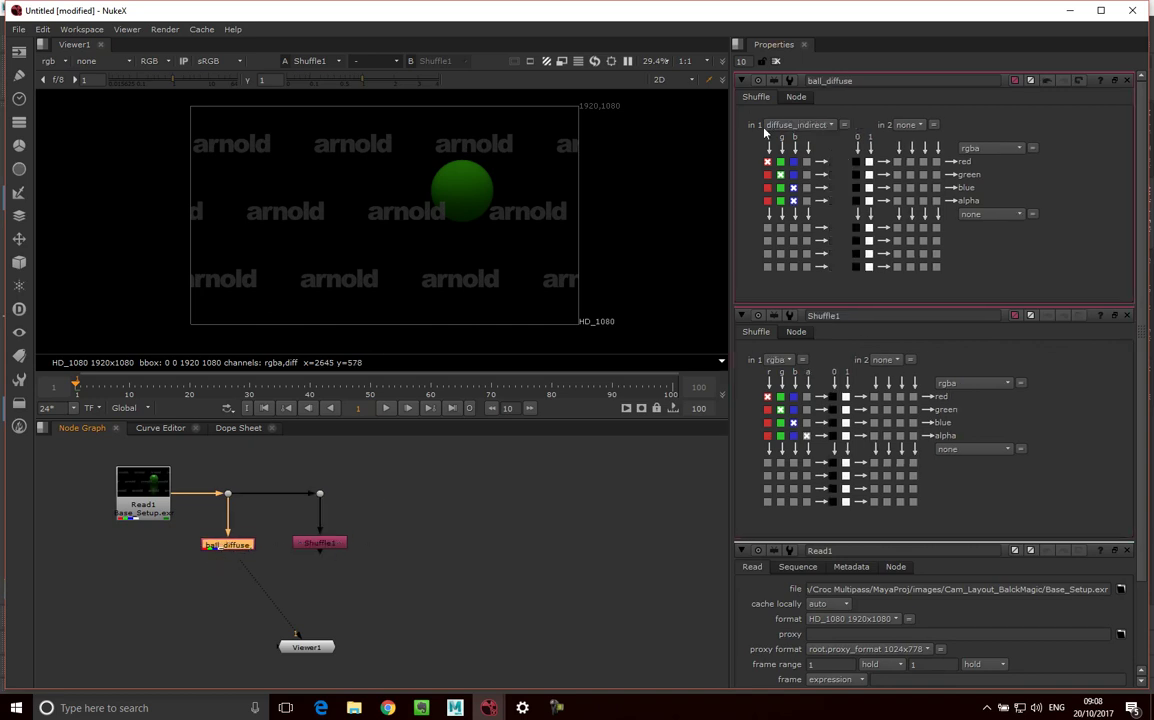
{"action": "double_click", "coordinate": [319, 543]}
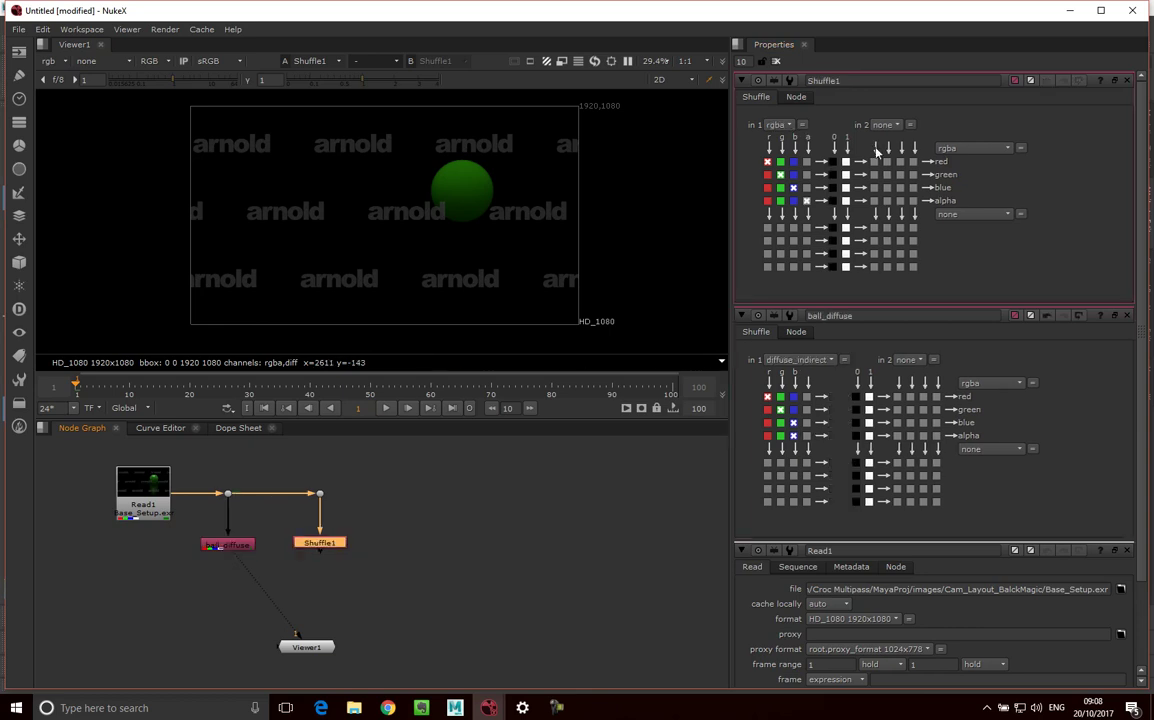
{"action": "left_click", "coordinate": [787, 125]}
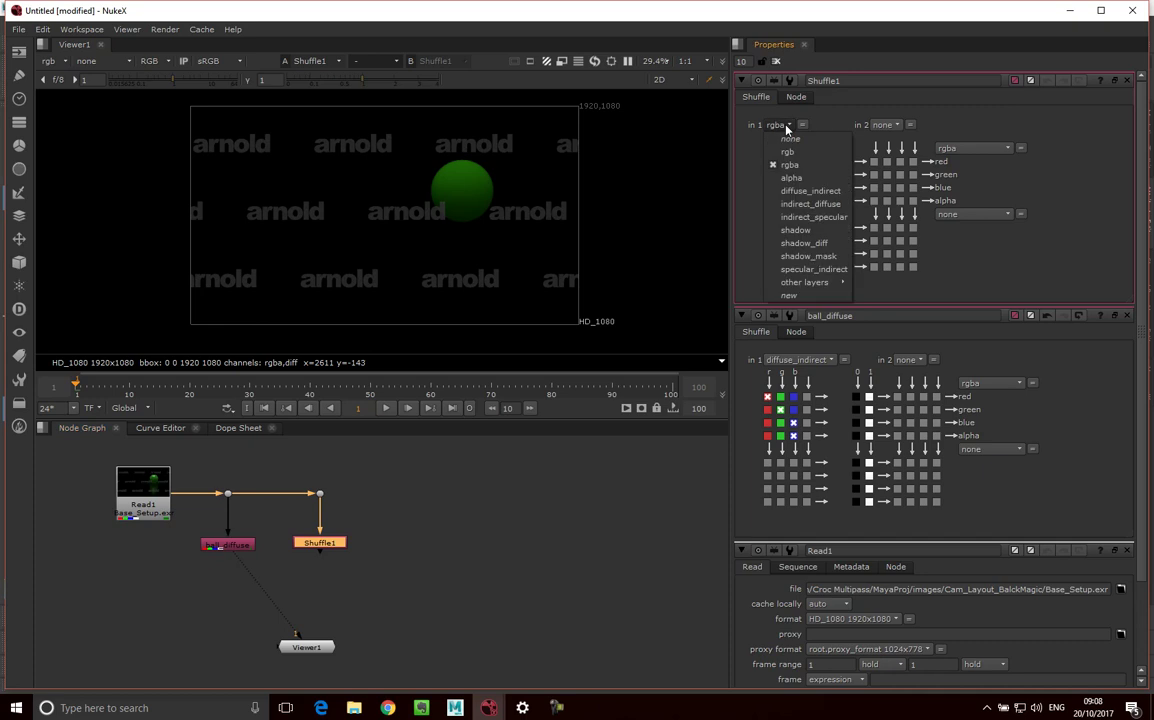
{"action": "left_click", "coordinate": [815, 270]}
{"action": "key", "text": "1"}
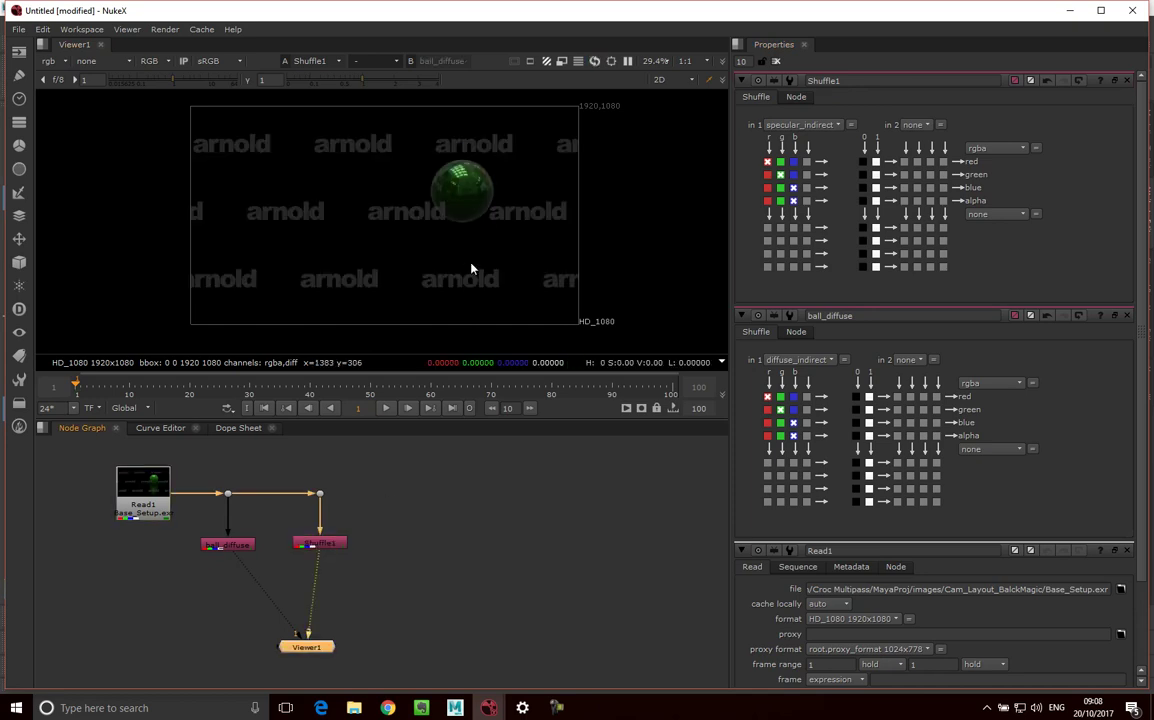
Step: Rename the second Shuffle node ball_specular and shift it slightly down
{"action": "left_click", "coordinate": [321, 544]}
{"action": "double_click", "coordinate": [861, 80]}
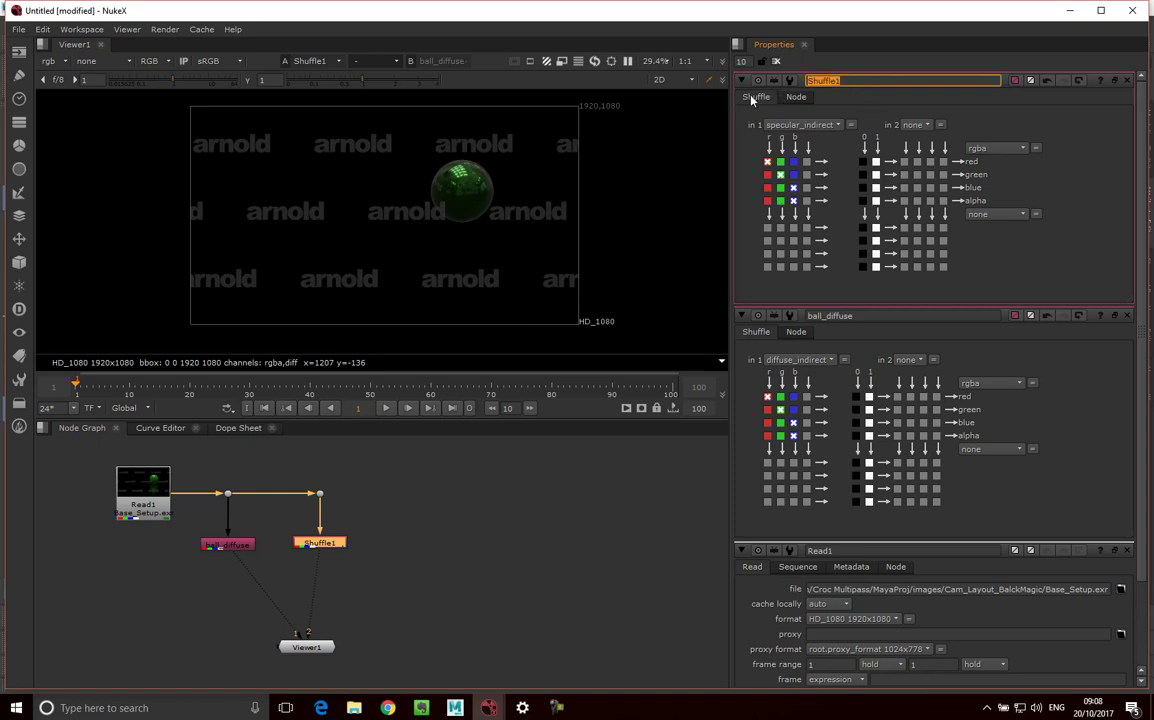
{"action": "type", "text": "ball_specular"}
{"action": "key", "text": "Return"}
{"action": "left_click", "coordinate": [440, 542]}
{"action": "left_click_drag", "start_coordinate": [325, 545], "coordinate": [324, 554]}
{"action": "left_click", "coordinate": [380, 518]}
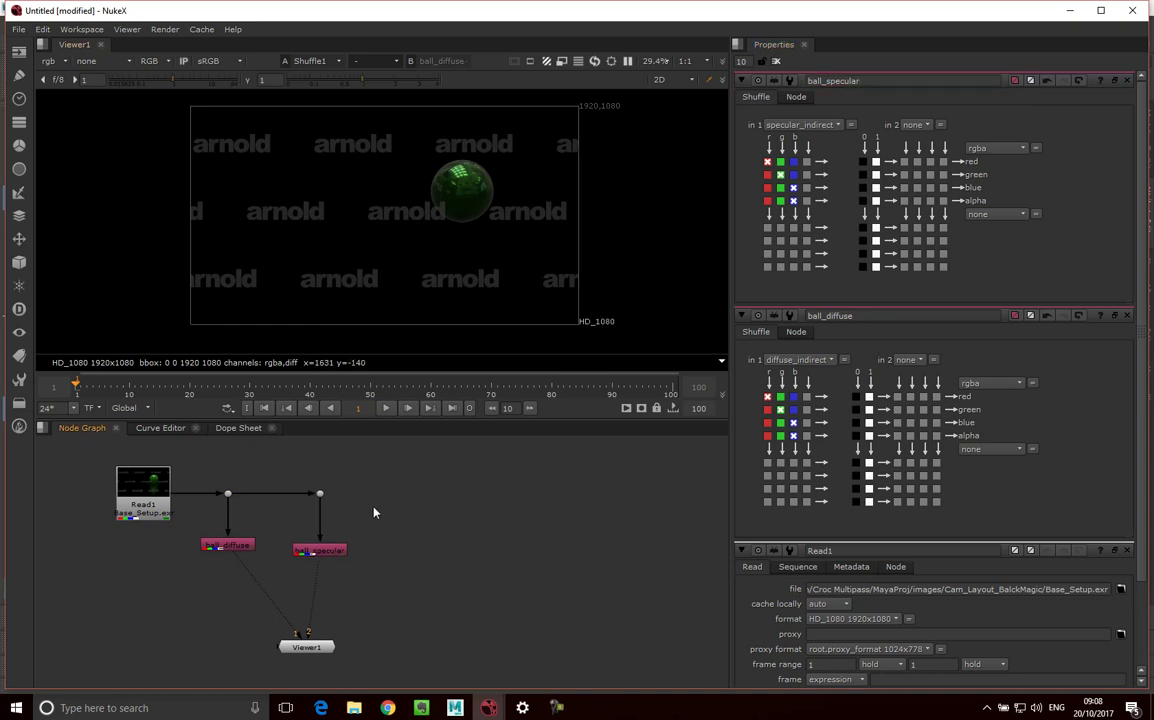
Step: Add a third Dot connected to the second one, and raise ball_specular back in line with ball_diffuse
{"action": "key", "text": "period"}
{"action": "left_click_drag", "start_coordinate": [371, 504], "coordinate": [320, 495]}
{"action": "left_click_drag", "start_coordinate": [383, 522], "coordinate": [382, 503]}
{"action": "left_click_drag", "start_coordinate": [331, 554], "coordinate": [331, 547]}
{"action": "left_click", "coordinate": [384, 499]}
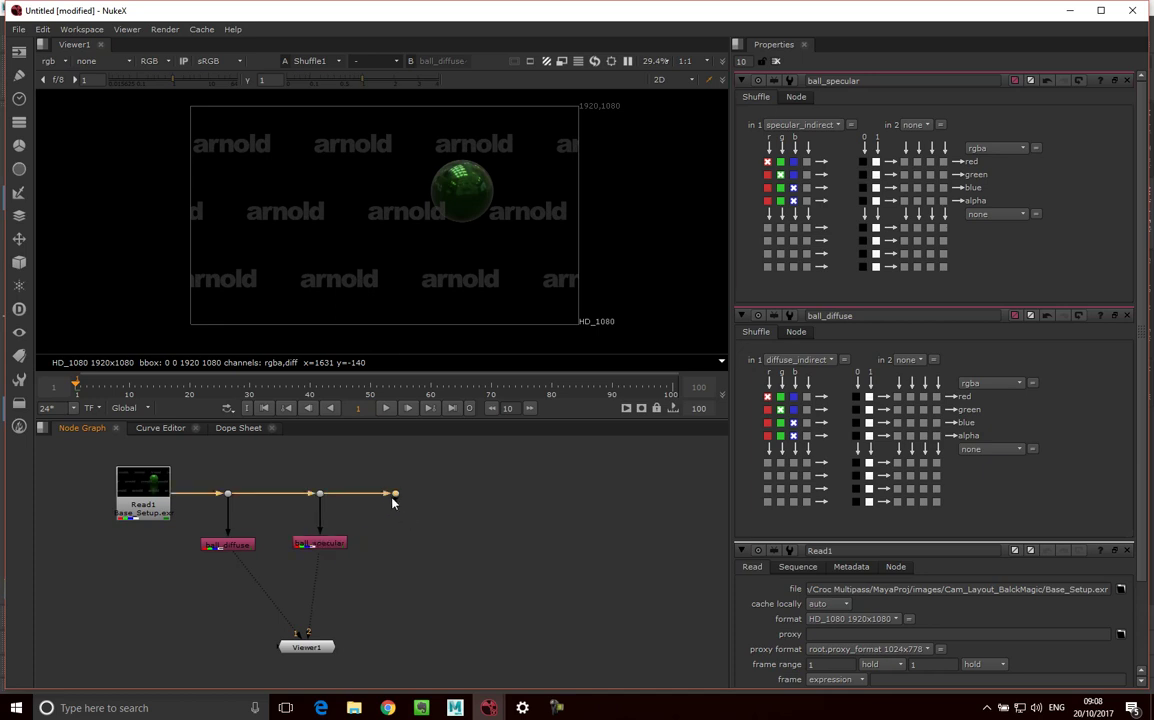
Step: Add a Shuffle node to the third Dot and move it down level with the other Shuffle nodes
{"action": "key", "text": "Tab"}
{"action": "type", "text": "shu"}
{"action": "key", "text": "BackSpace"}
{"action": "key", "text": "BackSpace"}
{"action": "key", "text": "BackSpace"}
{"action": "type", "text": "ahu"}
{"action": "key", "text": "BackSpace"}
{"action": "key", "text": "BackSpace"}
{"action": "key", "text": "BackSpace"}
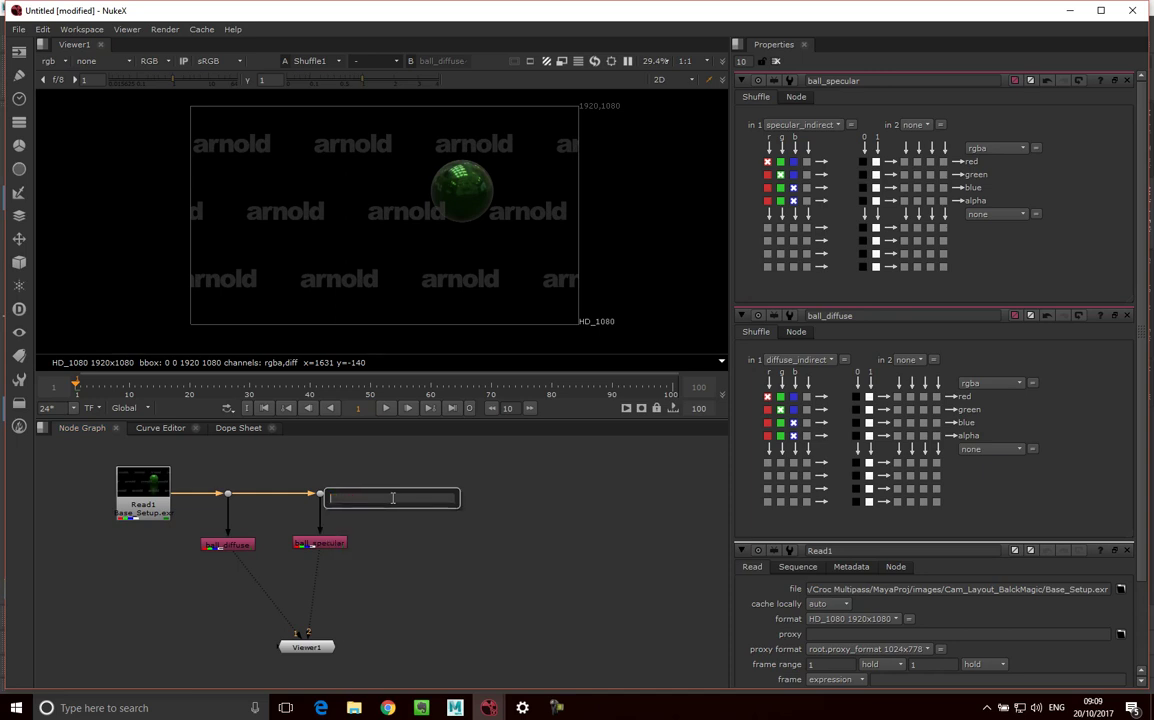
{"action": "type", "text": "shu"}
{"action": "key", "text": "Return"}
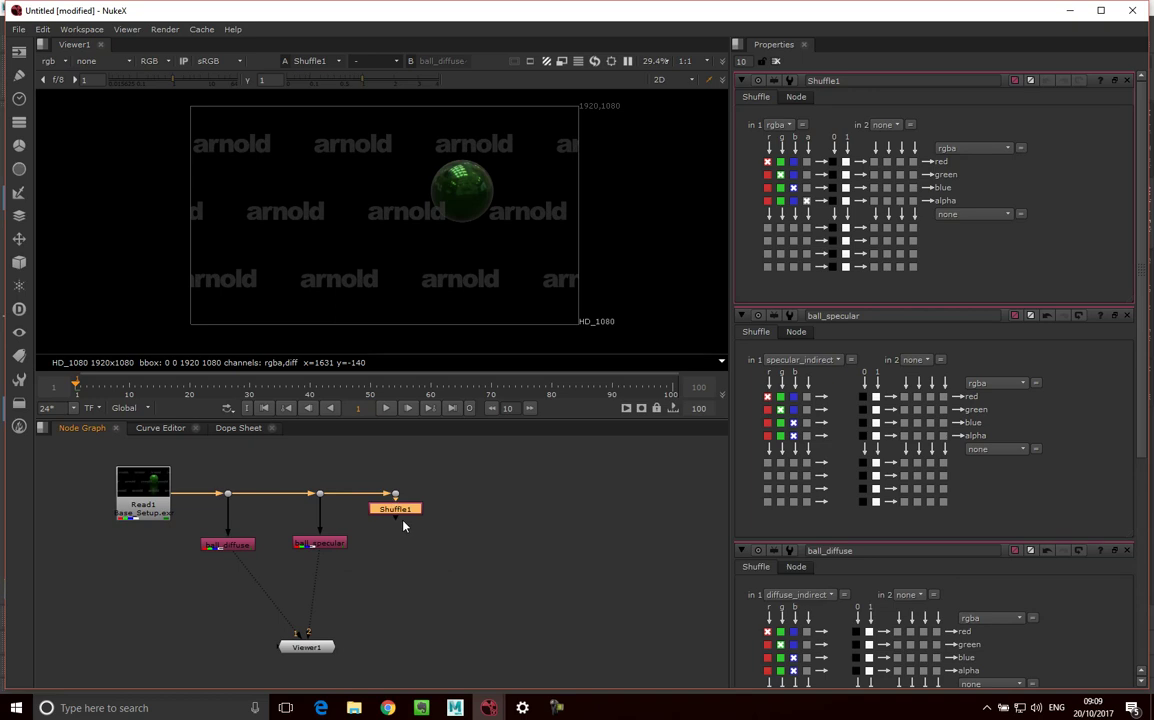
{"action": "left_click_drag", "start_coordinate": [405, 510], "coordinate": [414, 548]}
Step: Set the third Shuffle node's first input layer to indirect_diffuse and rename it floor_diffuse
{"action": "left_click", "coordinate": [784, 125]}
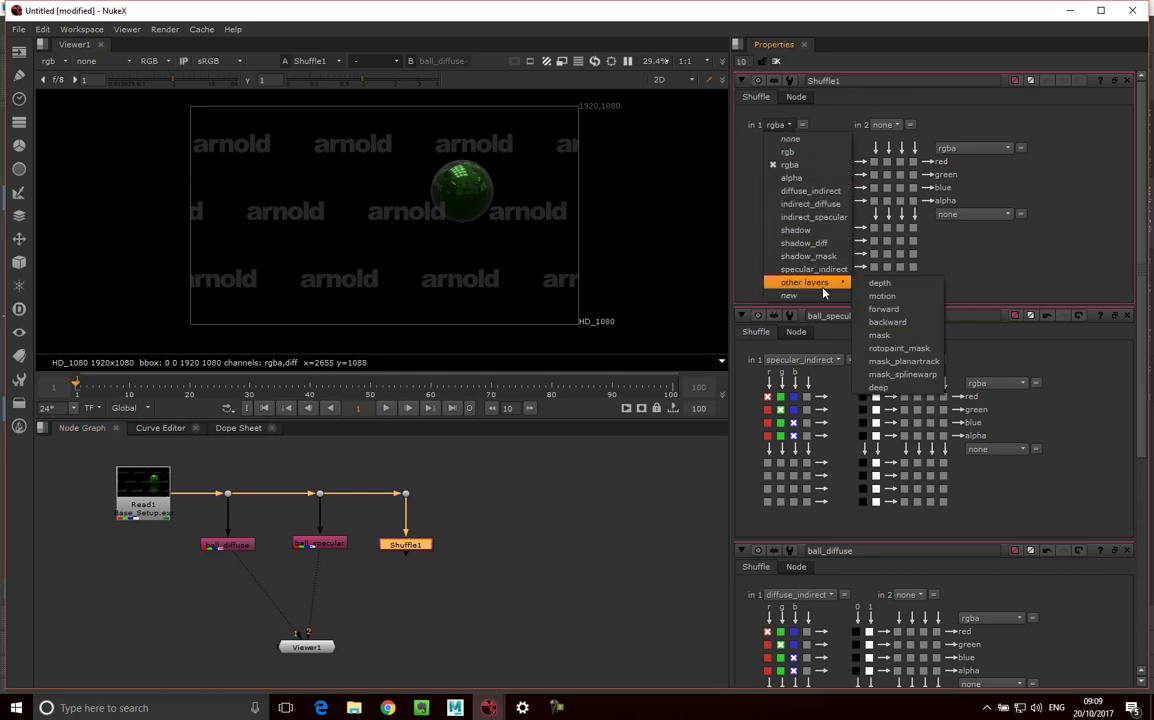
{"action": "left_click", "coordinate": [812, 204]}
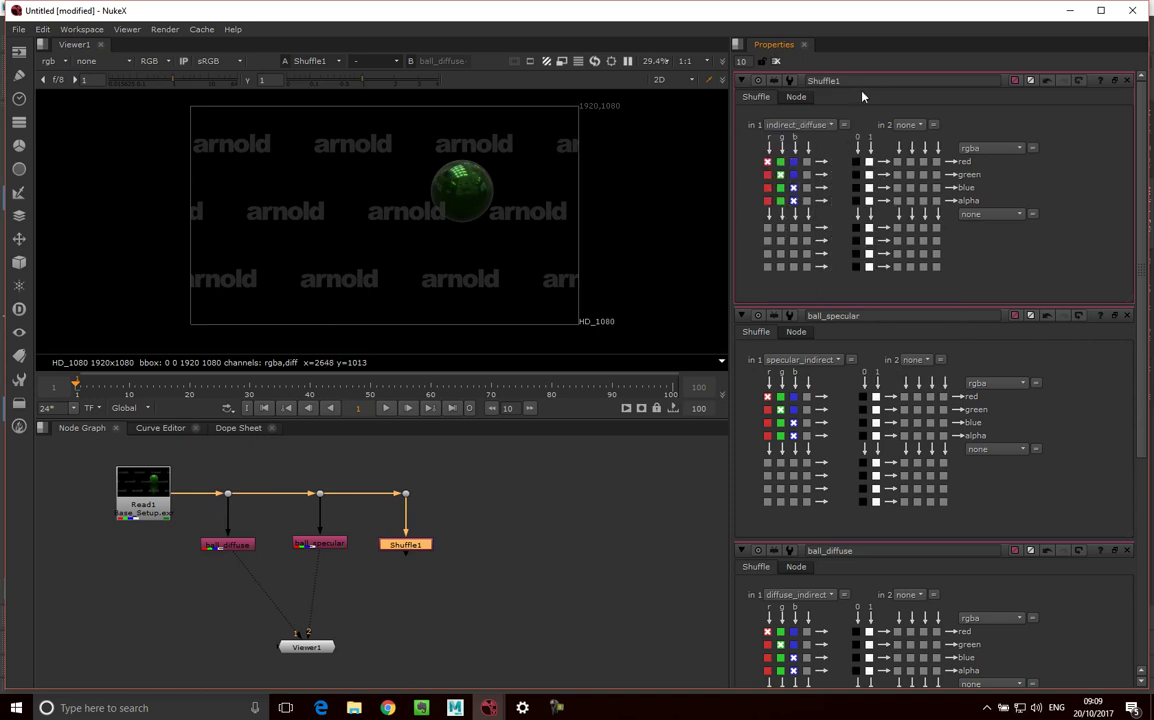
{"action": "left_click_drag", "start_coordinate": [857, 79], "coordinate": [775, 86]}
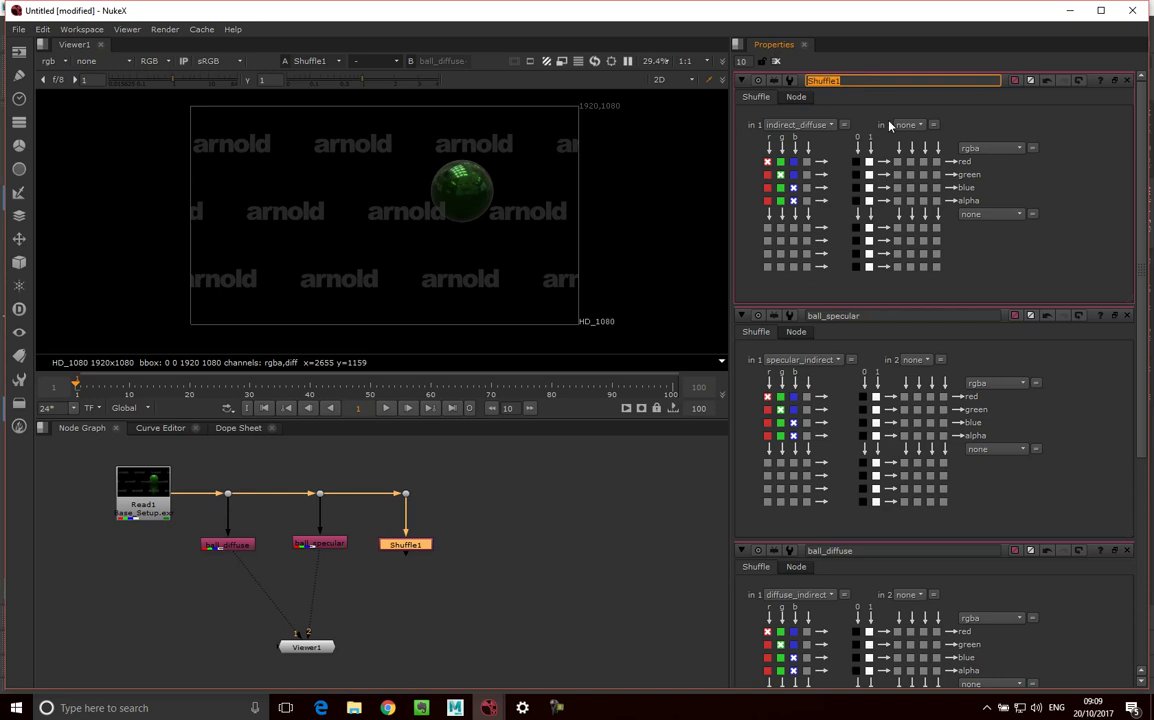
{"action": "type", "text": "floor_diffuse"}
{"action": "key", "text": "Return"}
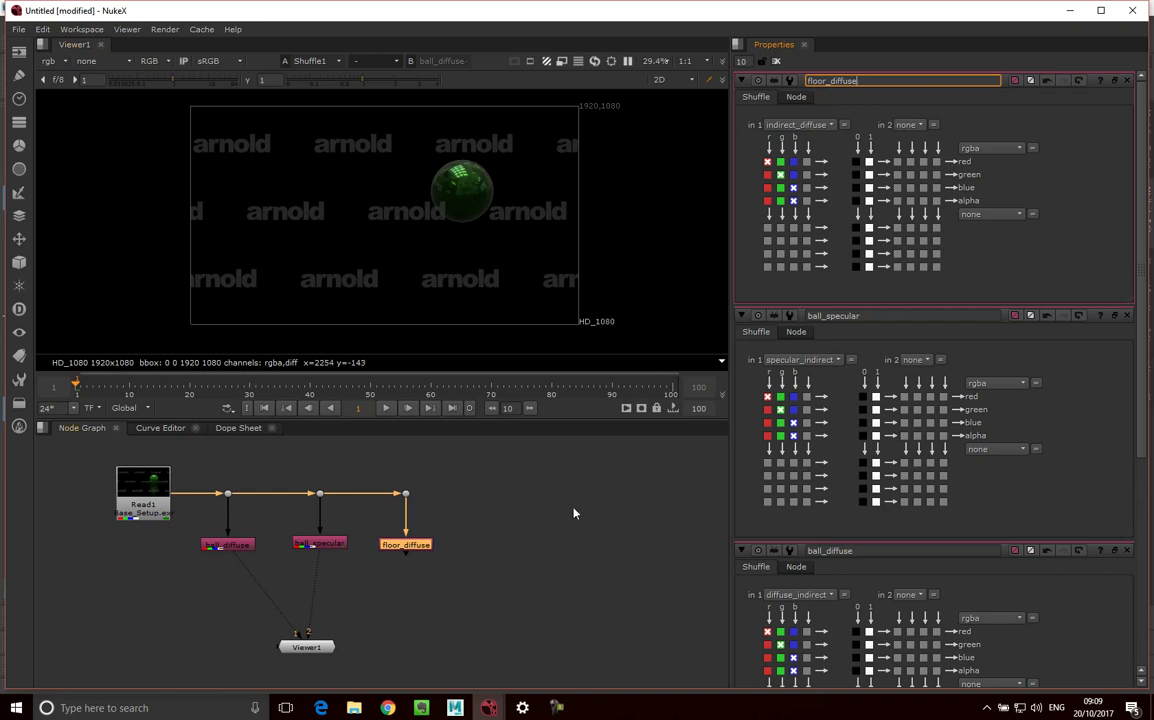
Step: Add a fourth Dot connected to the third Dot and place it in line with the others
{"action": "left_click", "coordinate": [405, 522]}
{"action": "key", "text": "period"}
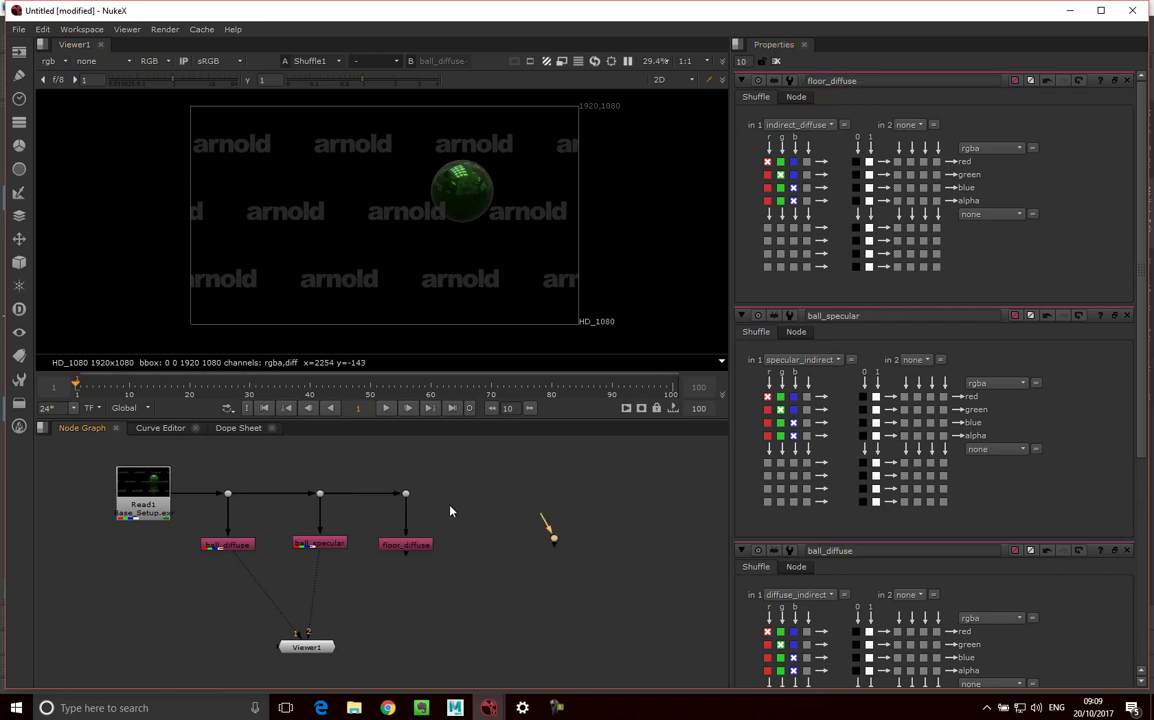
{"action": "left_click_drag", "start_coordinate": [543, 521], "coordinate": [408, 496]}
{"action": "left_click_drag", "start_coordinate": [553, 536], "coordinate": [501, 496]}
{"action": "left_click", "coordinate": [505, 533]}
{"action": "left_click", "coordinate": [422, 547]}
{"action": "left_click", "coordinate": [514, 541]}
Step: Add a Shuffle node to the fourth Dot and move it down level with the other Shuffle nodes
{"action": "left_click", "coordinate": [501, 495]}
{"action": "key", "text": "Tab"}
{"action": "type", "text": "shufl"}
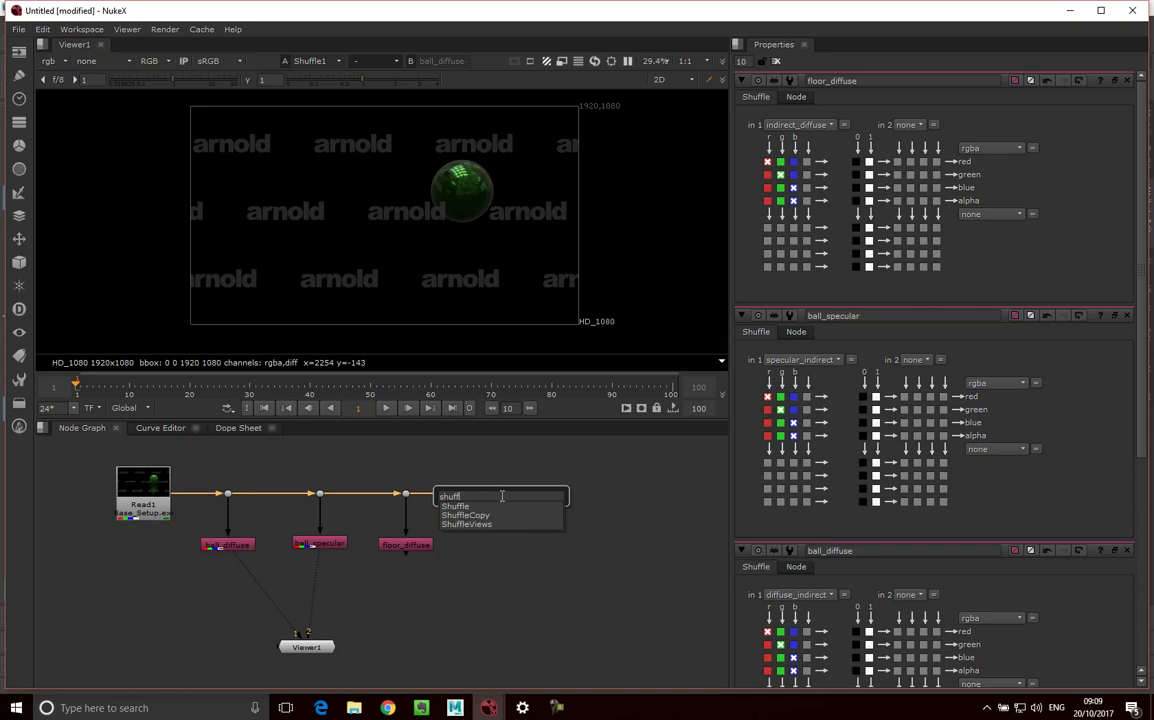
{"action": "key", "text": "Return"}
{"action": "left_click_drag", "start_coordinate": [508, 515], "coordinate": [509, 554]}
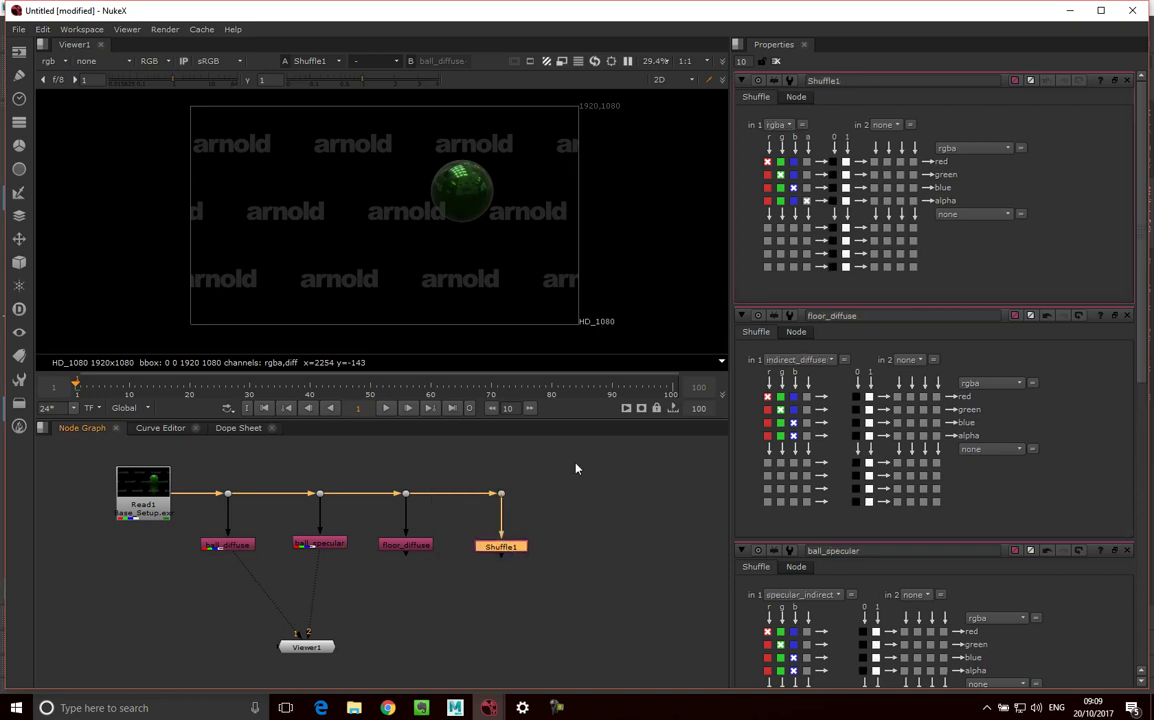
Step: Rename the fourth Shuffle node floor_specular and line it up with the other Shuffle nodes
{"action": "left_click", "coordinate": [857, 80]}
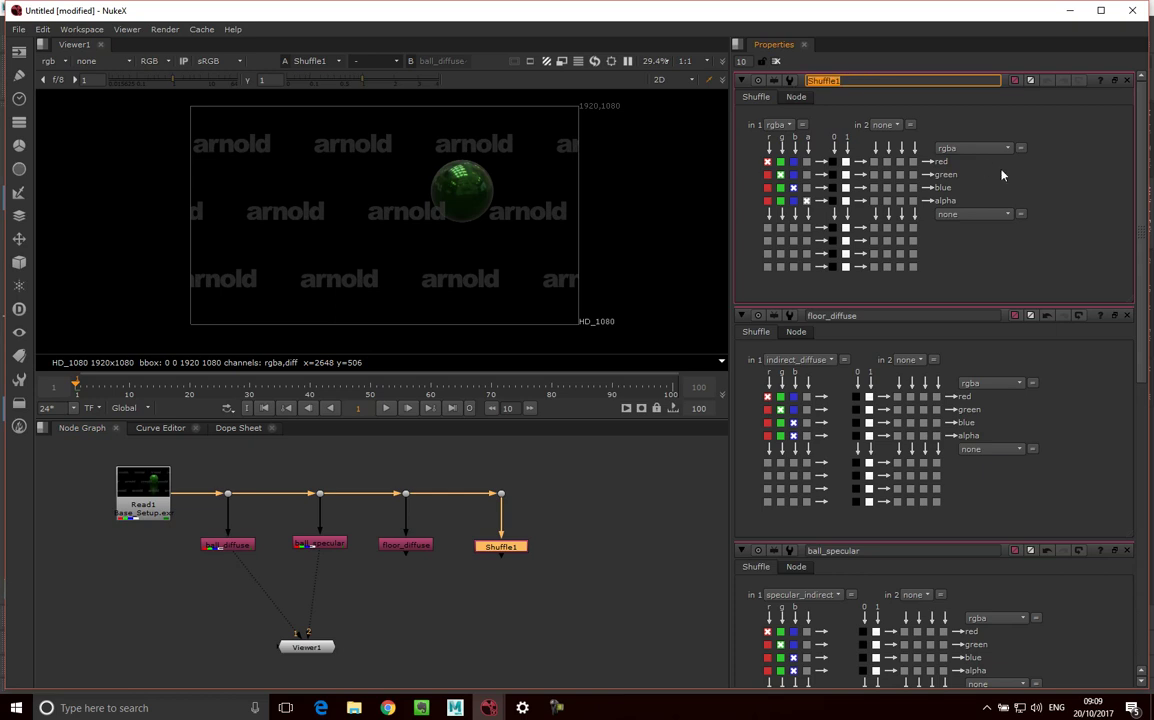
{"action": "type", "text": "floor_specular"}
{"action": "left_click", "coordinate": [514, 571]}
{"action": "left_click", "coordinate": [498, 550]}
{"action": "left_click", "coordinate": [398, 550]}
{"action": "left_click", "coordinate": [495, 547]}
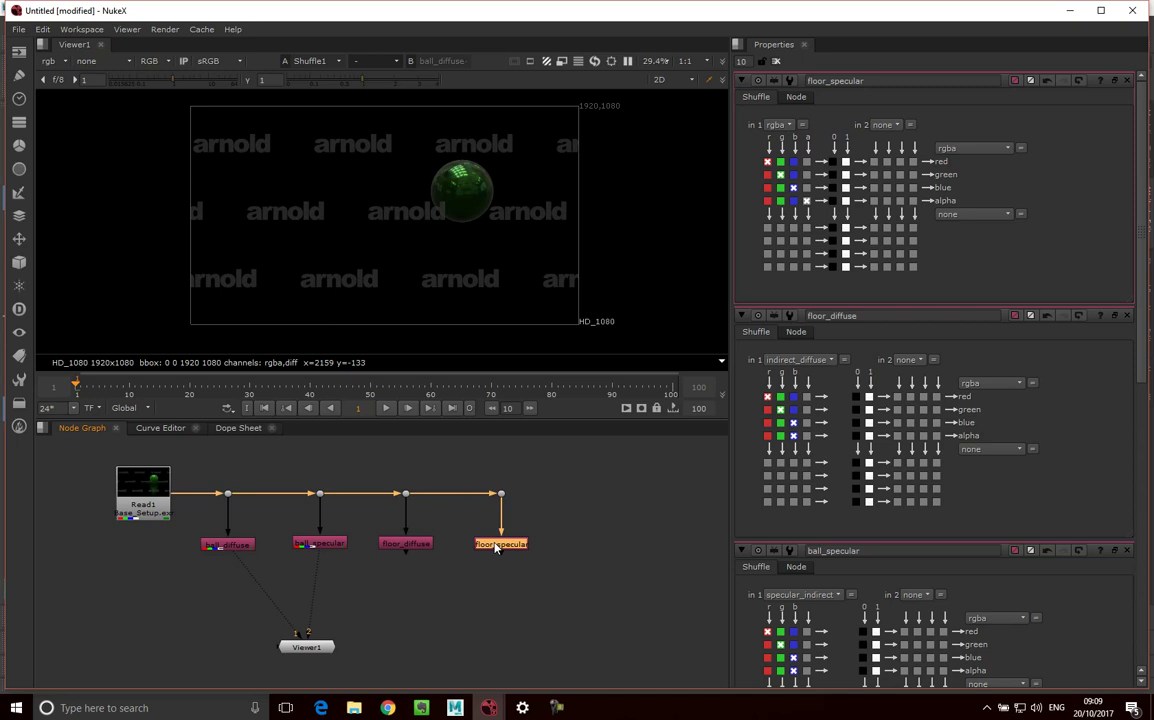
{"action": "left_click", "coordinate": [318, 545]}
{"action": "left_click", "coordinate": [419, 565]}
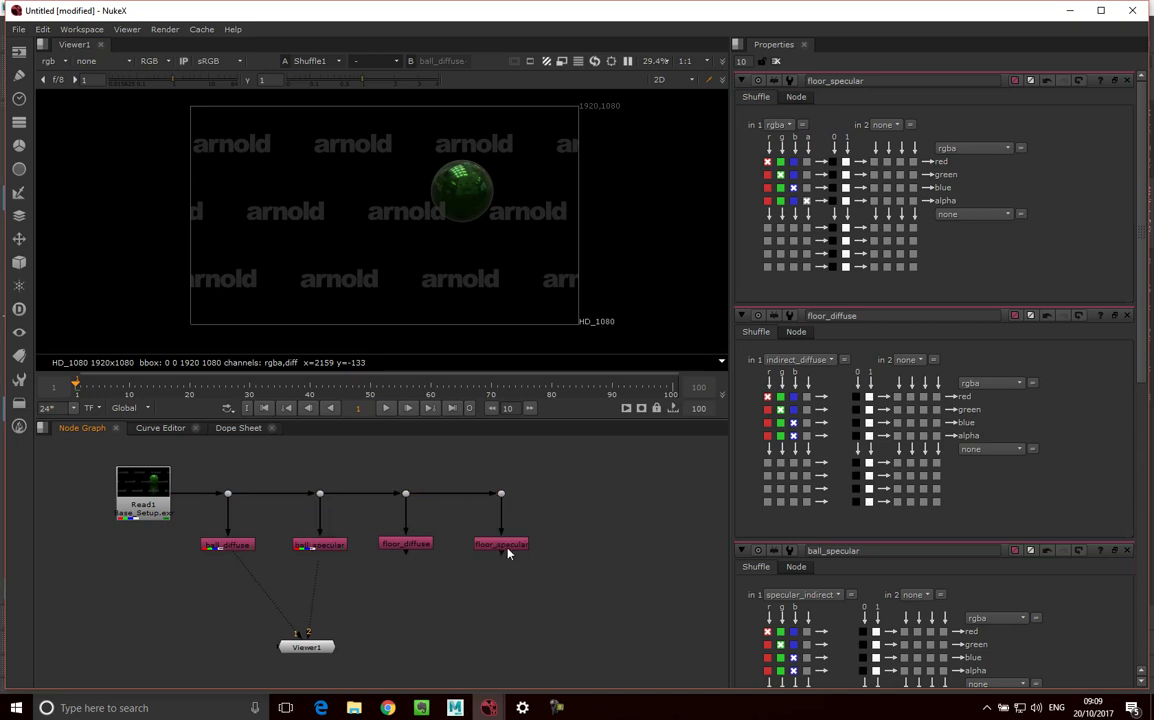
{"action": "left_click", "coordinate": [505, 545]}
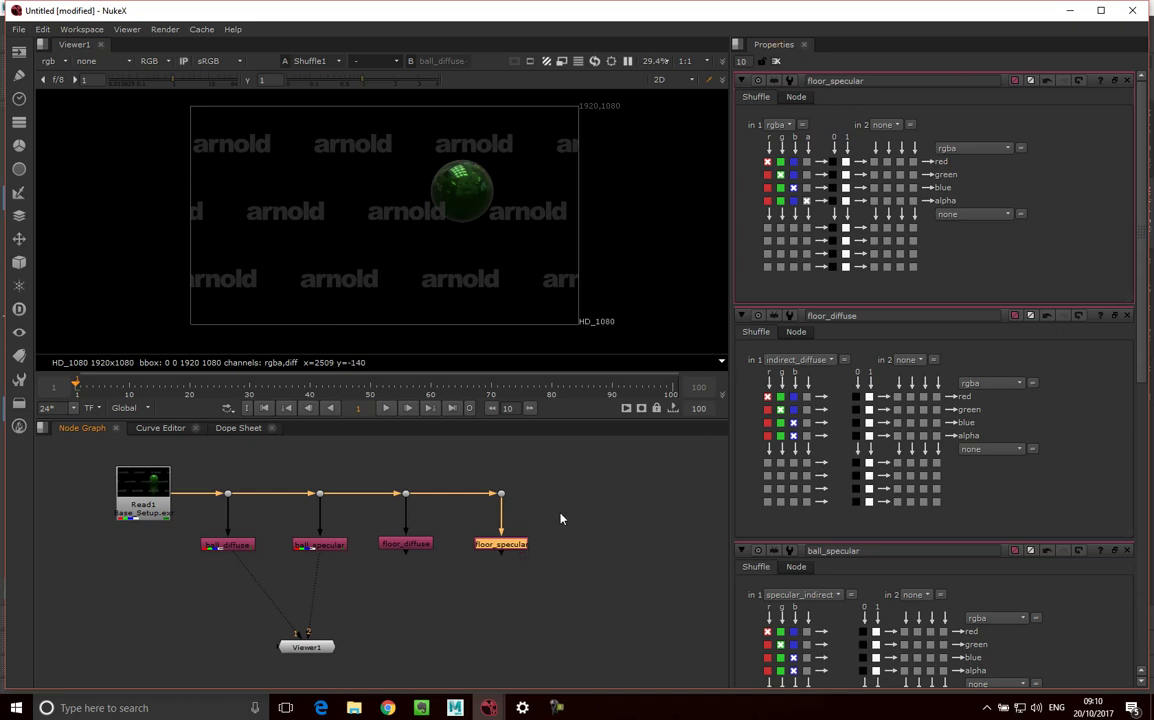
Step: Set the first input layer of floor_specular to indirect_specular
{"action": "left_click", "coordinate": [779, 125]}
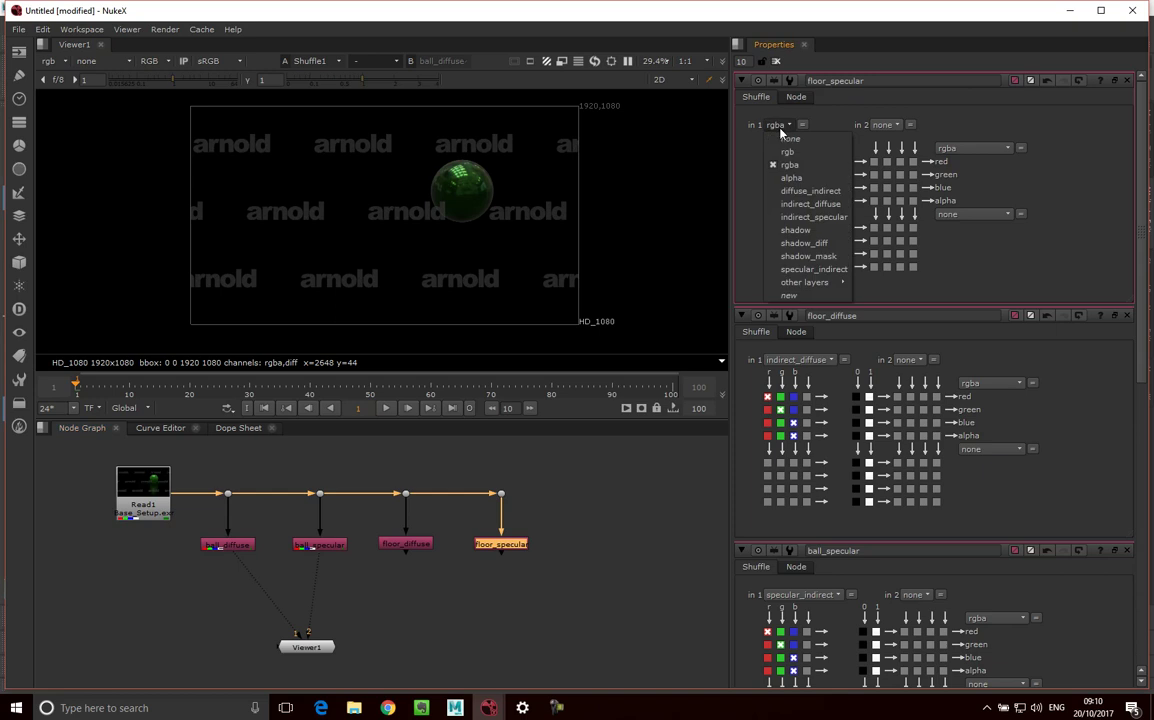
{"action": "left_click", "coordinate": [807, 218]}
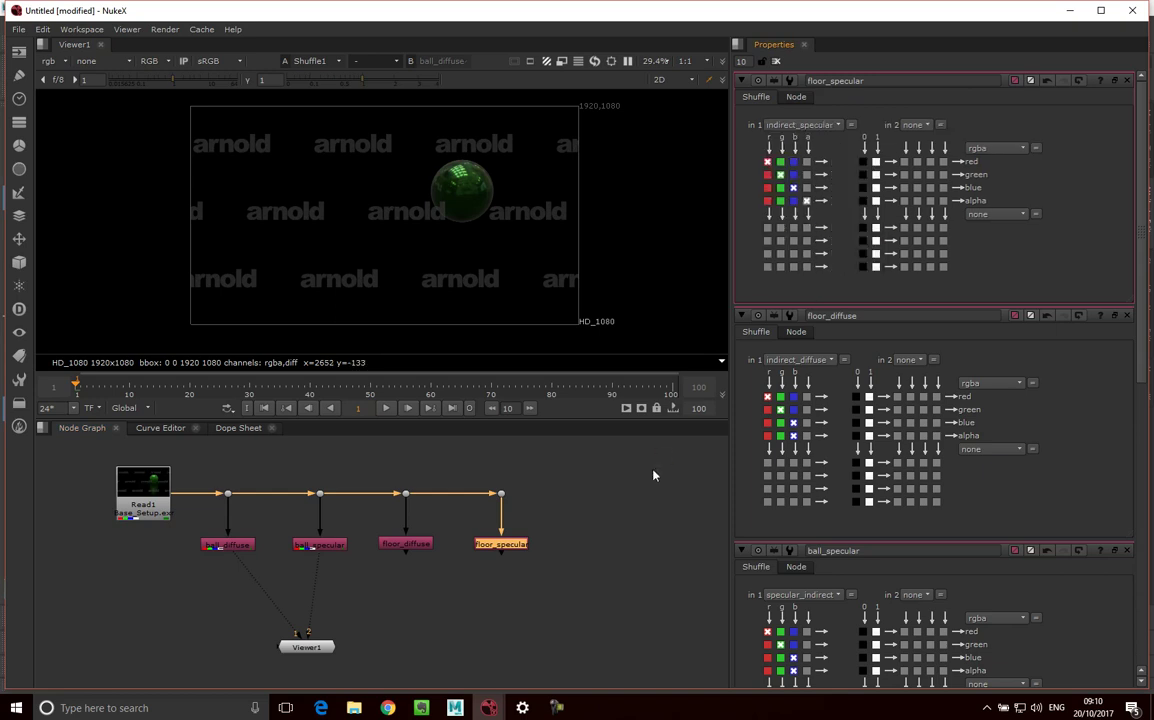
{"action": "left_click", "coordinate": [533, 571]}
Step: View floor_diffuse and floor_specular one after the other through the Viewer's second input
{"action": "left_click", "coordinate": [513, 548]}
{"action": "left_click", "coordinate": [405, 545]}
{"action": "key", "text": "2"}
{"action": "left_click", "coordinate": [502, 547]}
{"action": "key", "text": "2"}
{"action": "left_click", "coordinate": [506, 548]}
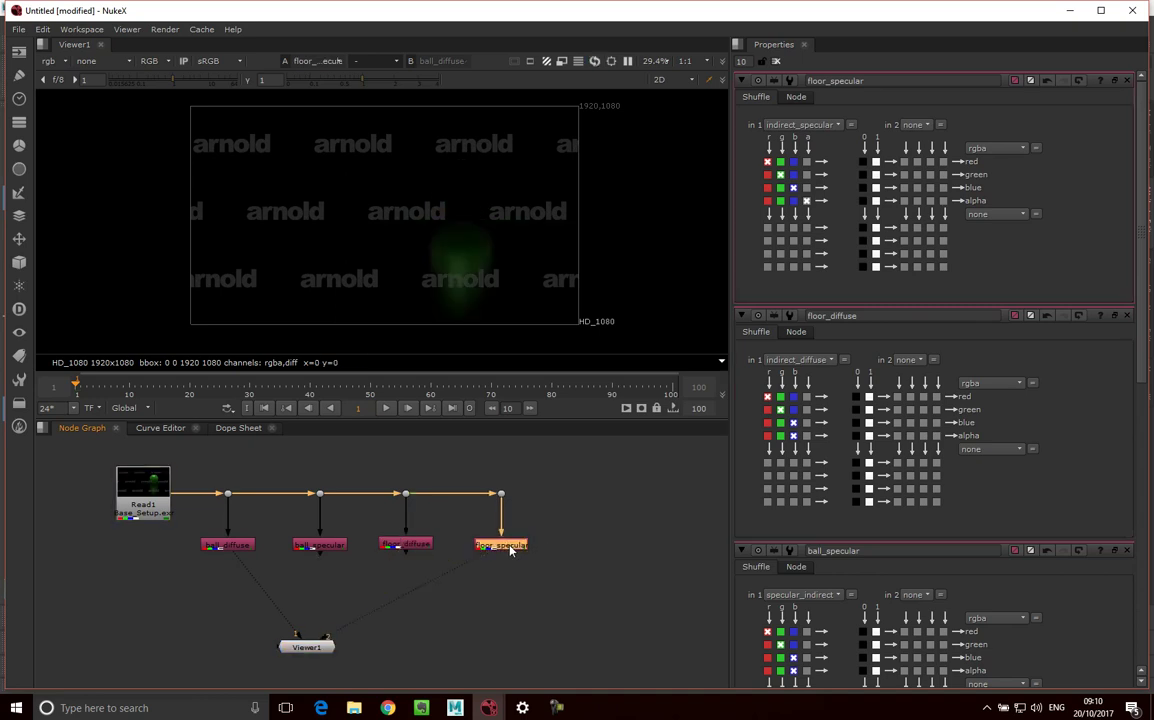
Step: Add a fifth Dot connected to the fourth Dot and align it with the Dot row
{"action": "left_click", "coordinate": [597, 511]}
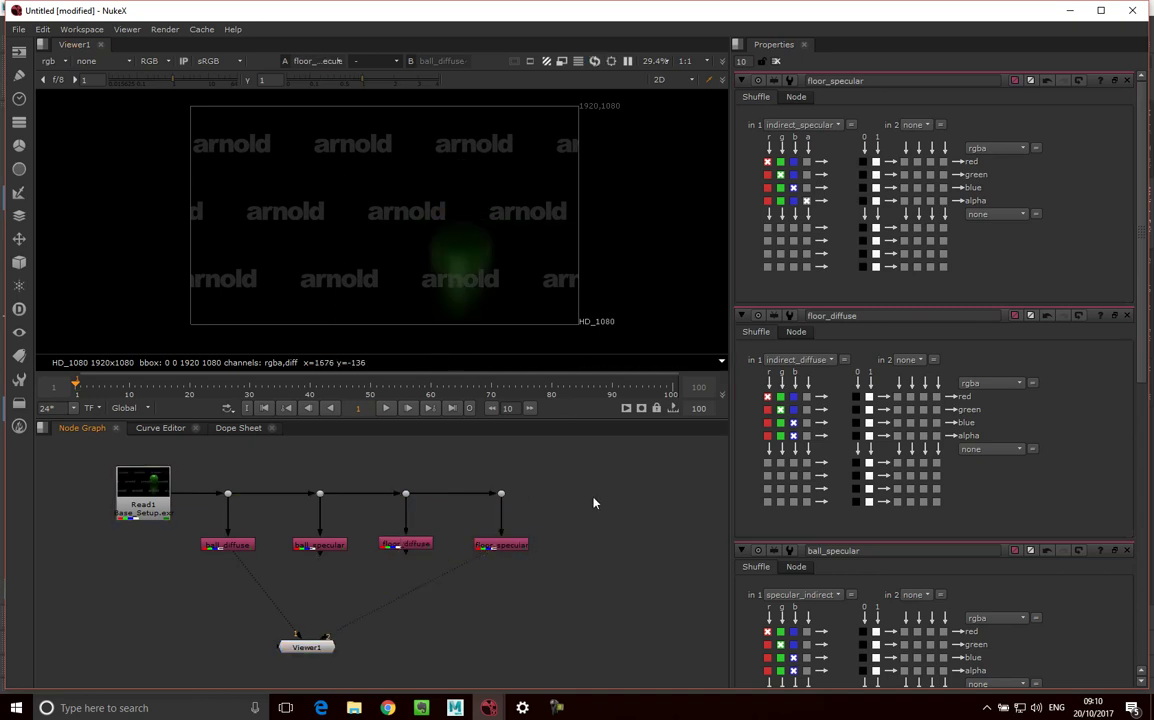
{"action": "key", "text": "period"}
{"action": "left_click_drag", "start_coordinate": [574, 490], "coordinate": [501, 495]}
{"action": "left_click_drag", "start_coordinate": [583, 507], "coordinate": [592, 494]}
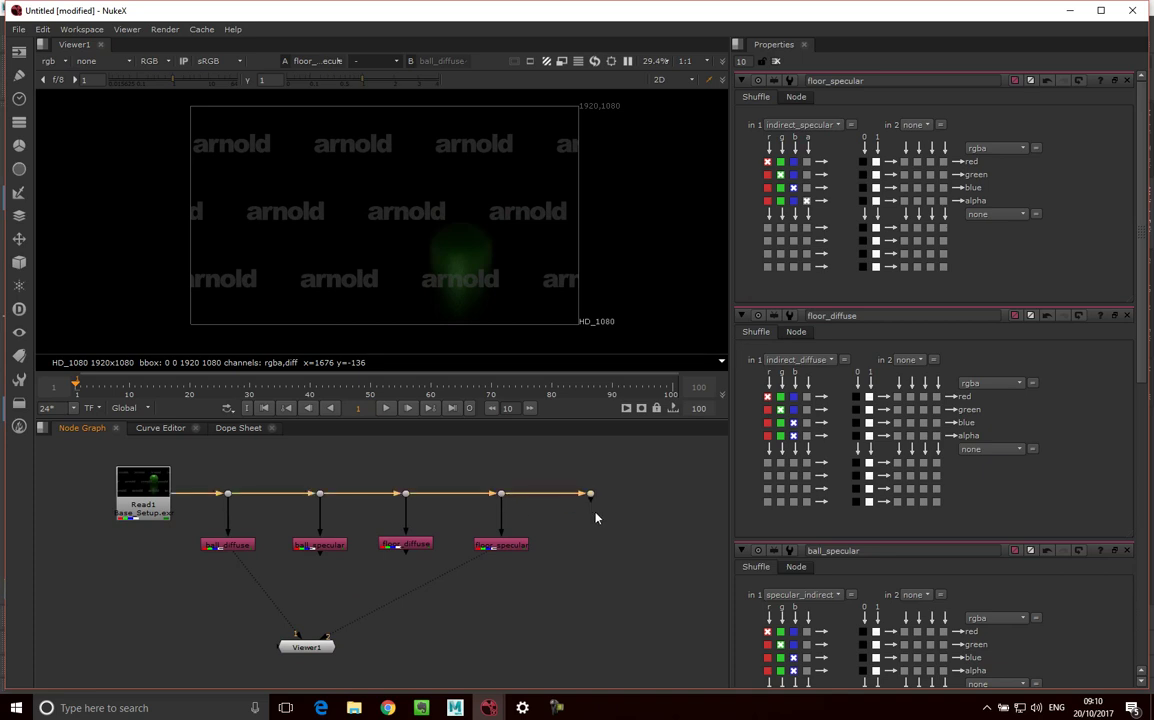
Step: Add a Shuffle node below the fifth Dot
{"action": "left_click", "coordinate": [591, 494]}
{"action": "key", "text": "Tab"}
{"action": "type", "text": "shu"}
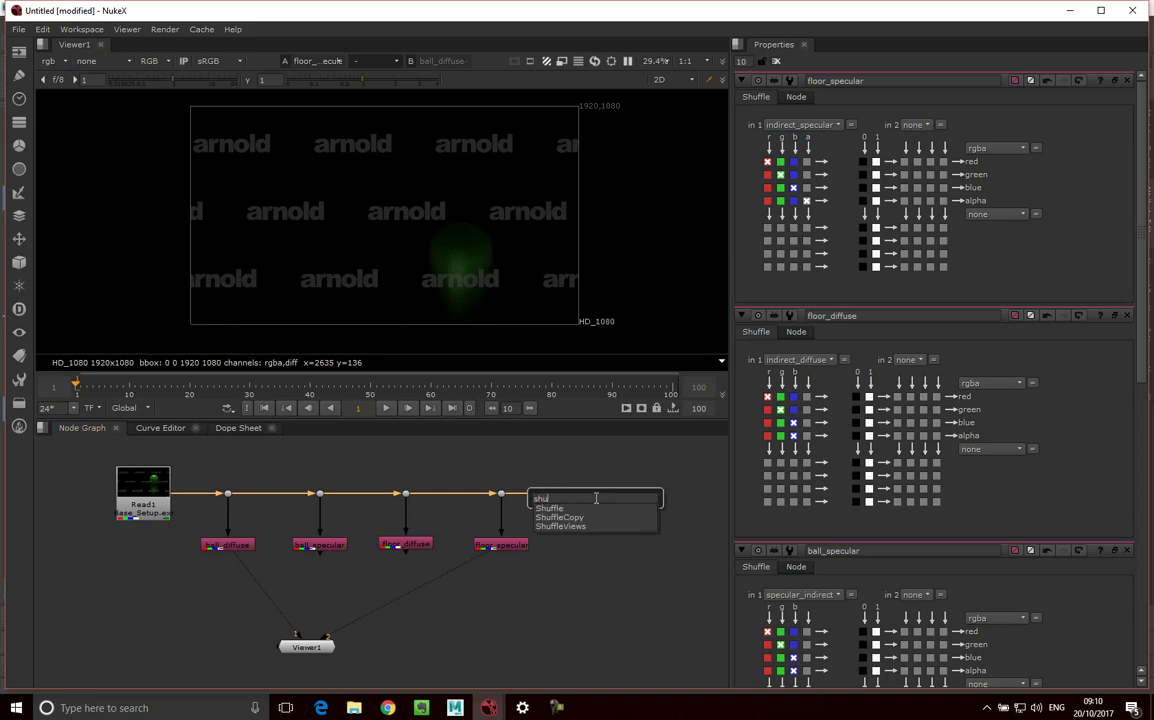
{"action": "left_click", "coordinate": [594, 508]}
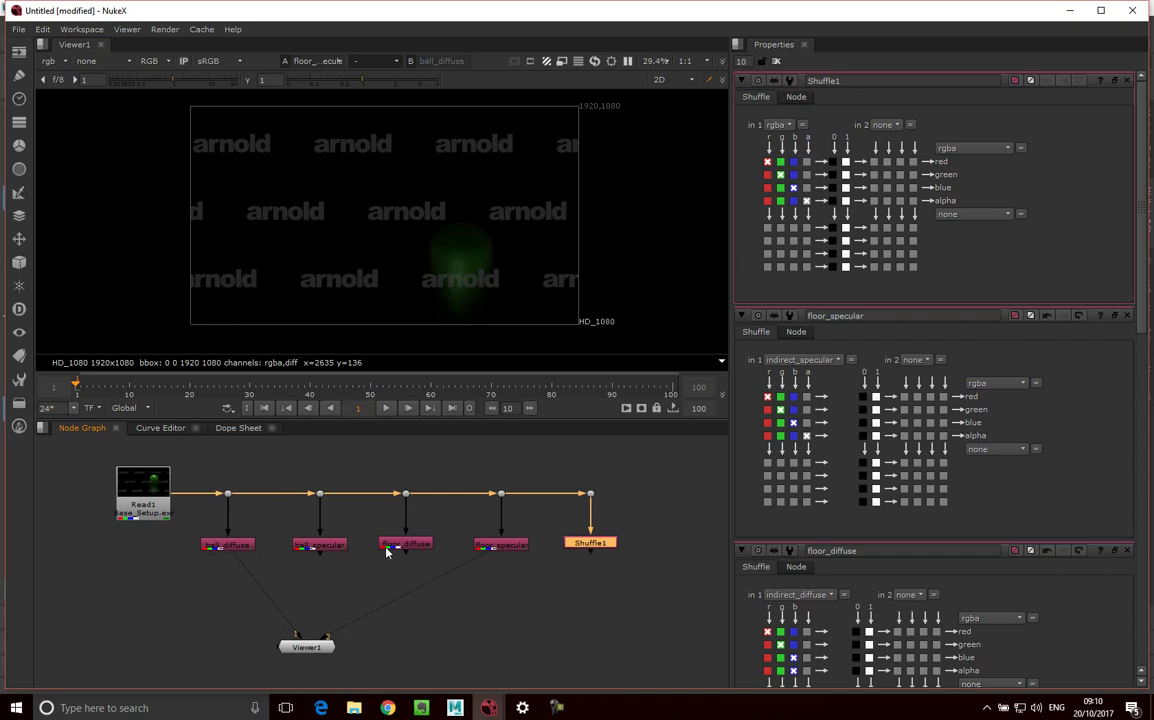
Step: Rename the fifth Shuffle node shadow_dif
{"action": "left_click", "coordinate": [824, 80]}
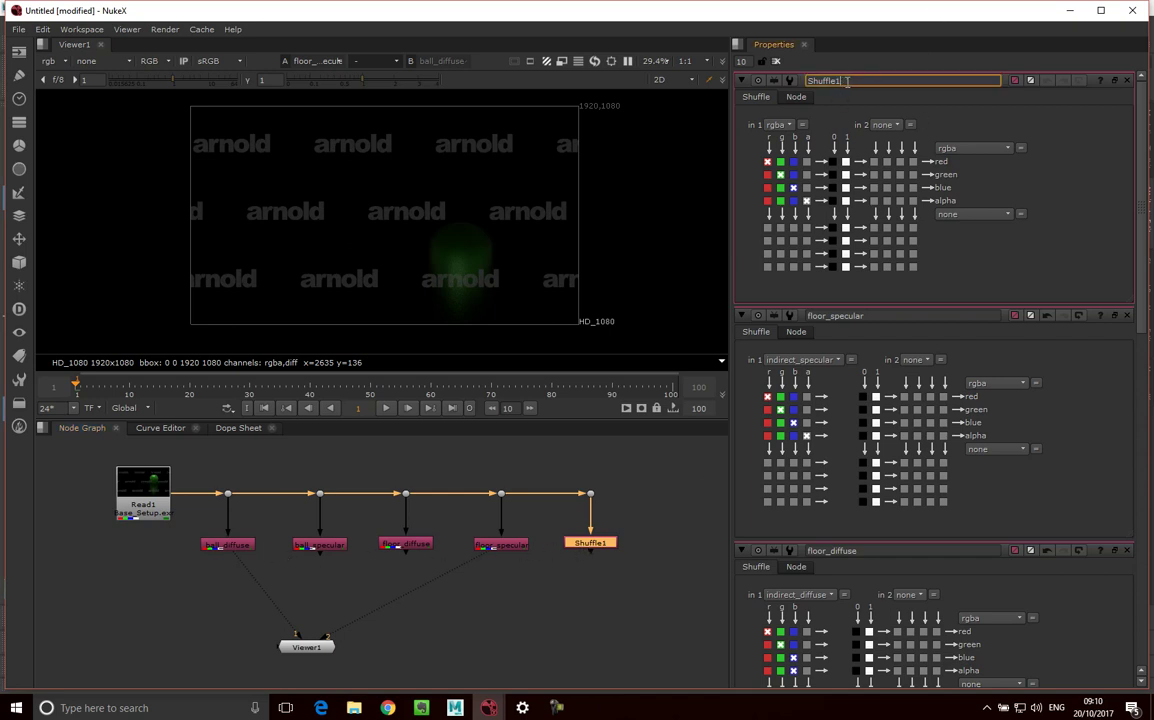
{"action": "type", "text": "shadow_dif"}
{"action": "left_click", "coordinate": [605, 577]}
{"action": "left_click", "coordinate": [600, 546]}
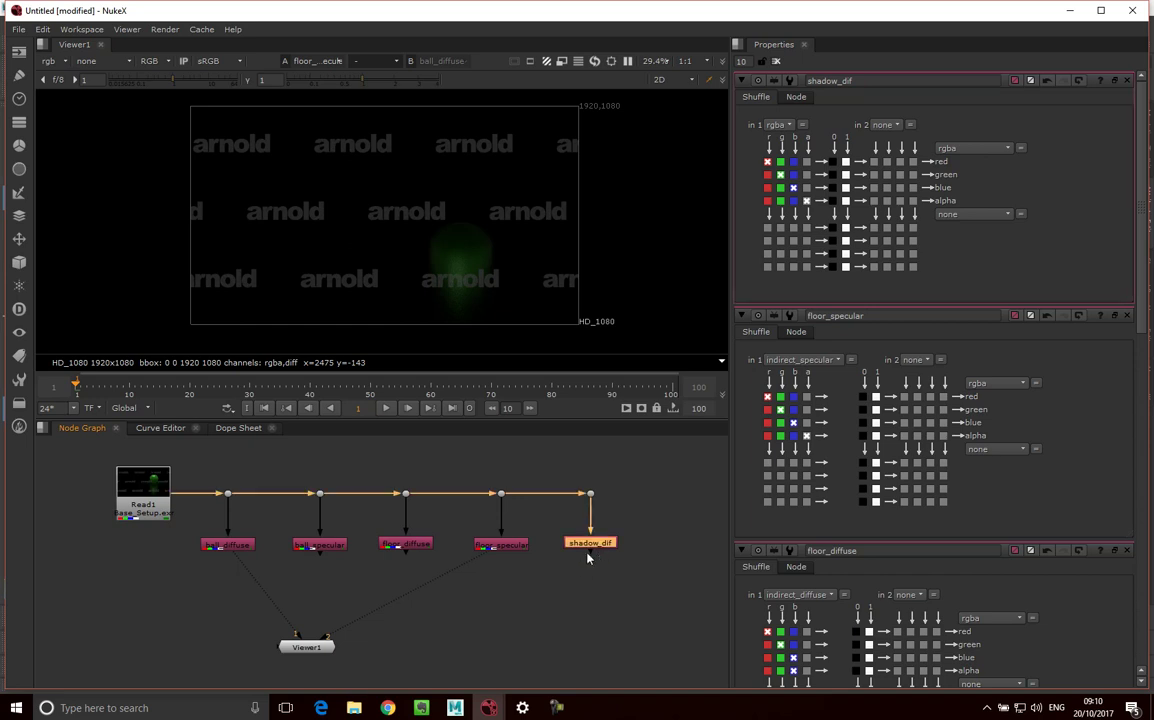
Step: Set the first input layer of shadow_dif to shadow_diff
{"action": "left_click", "coordinate": [780, 125]}
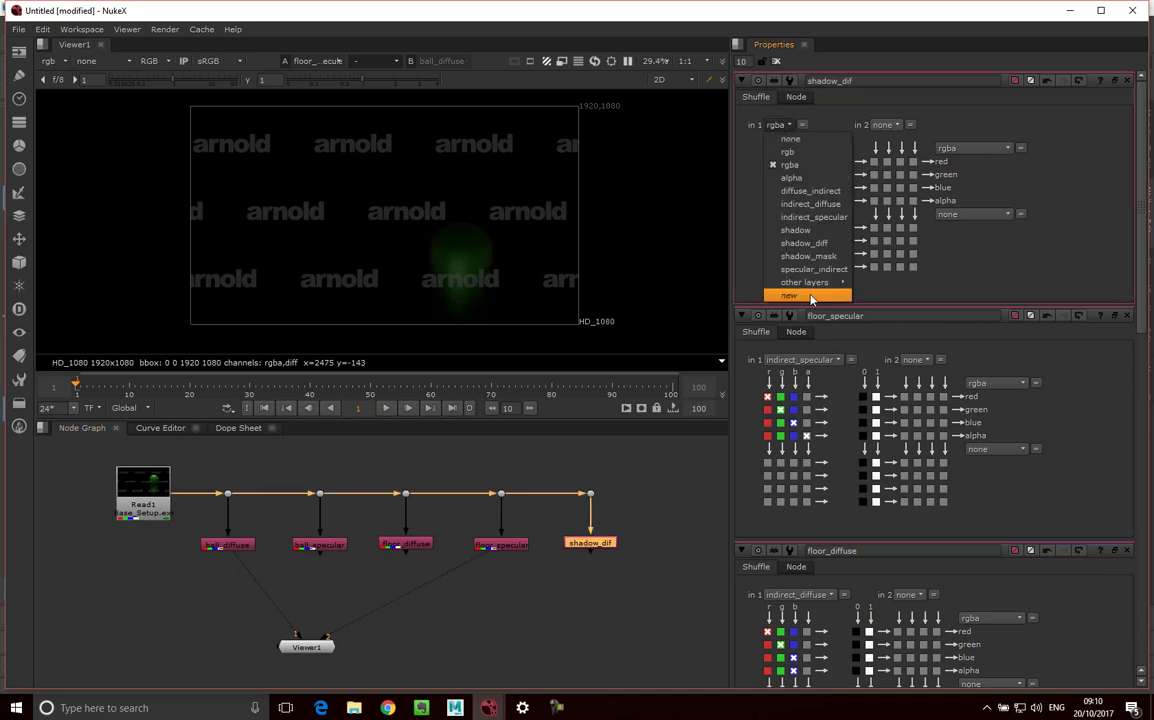
{"action": "left_click", "coordinate": [790, 240]}
{"action": "left_click", "coordinate": [441, 538]}
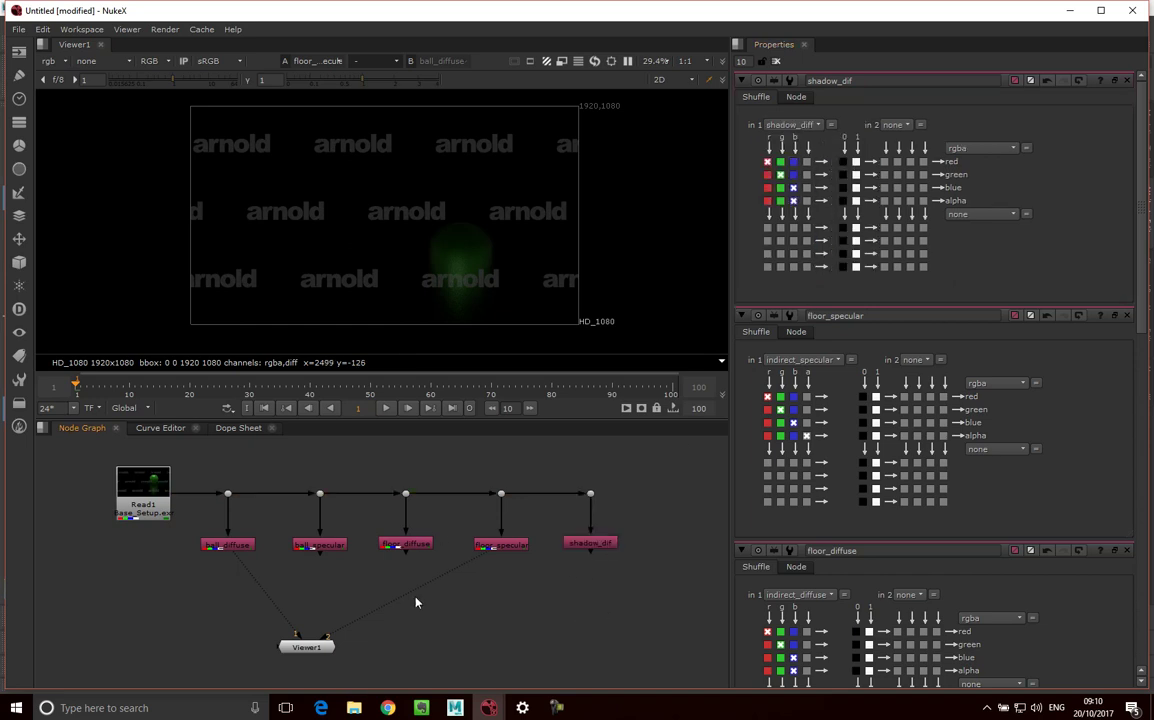
Step: Move the Viewer node further down to leave room below the Shuffle nodes
{"action": "left_click", "coordinate": [322, 651]}
{"action": "scroll", "coordinate": [380, 607], "scroll_direction": "down", "scroll_amount": 2}
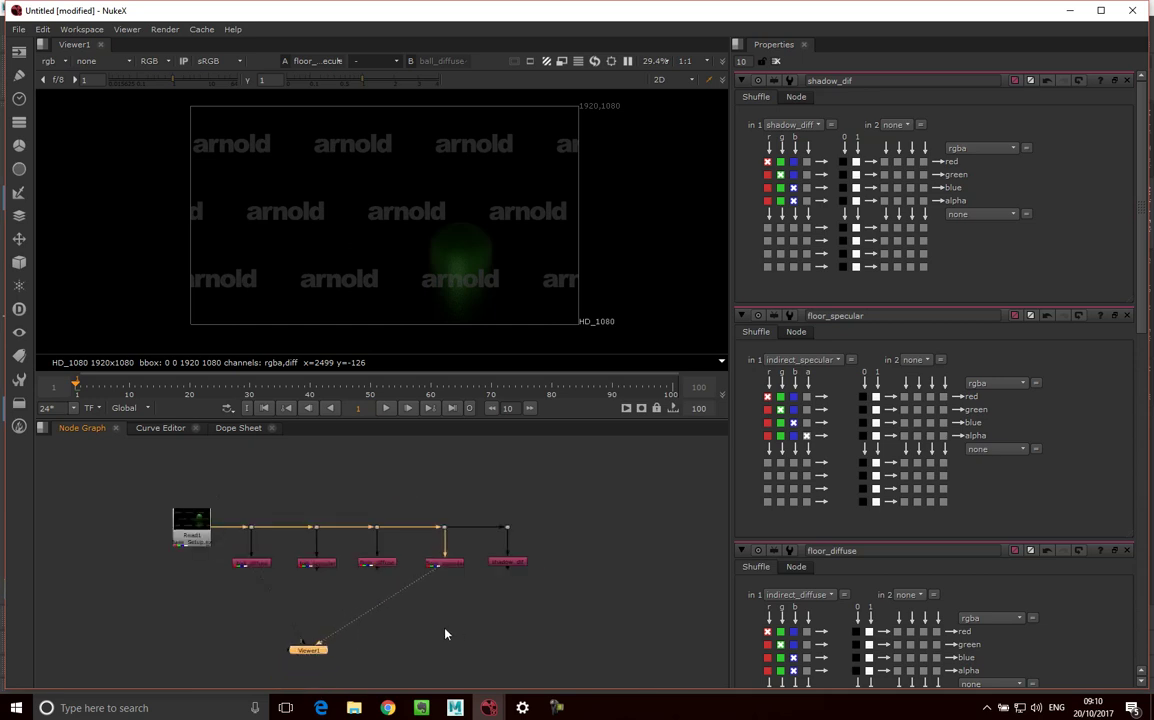
{"action": "scroll", "coordinate": [462, 651], "scroll_direction": "up", "scroll_amount": 3}
{"action": "middle_click_drag", "start_coordinate": [453, 608], "coordinate": [582, 597]}
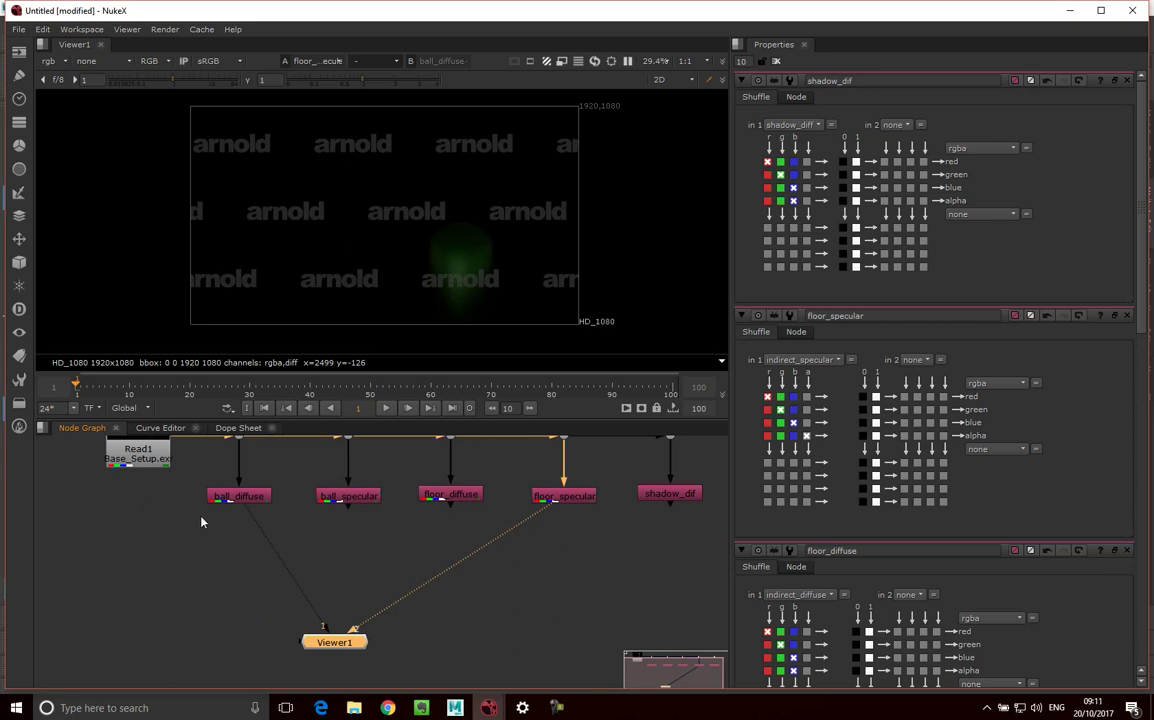
{"action": "left_click_drag", "start_coordinate": [353, 647], "coordinate": [361, 678]}
Step: Add a Plus merge node with ball_diffuse as input A and ball_specular as input B, placed between and below them
{"action": "left_click", "coordinate": [521, 617]}
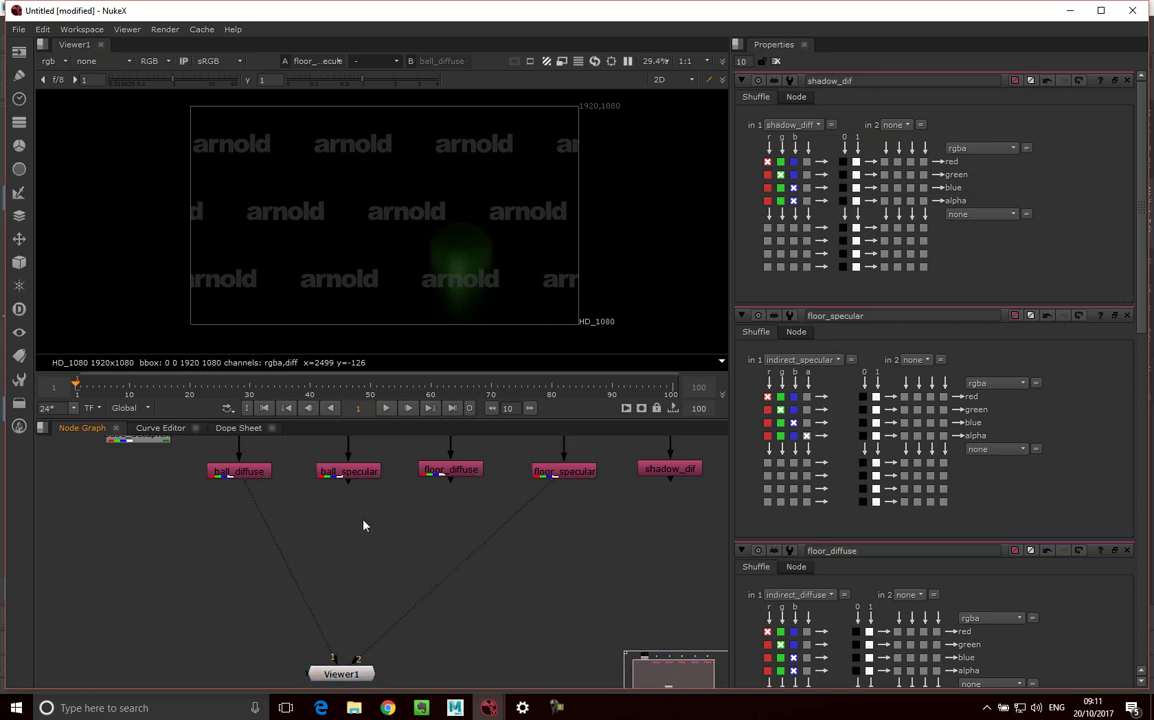
{"action": "key", "text": "Tab"}
{"action": "type", "text": "Plus"}
{"action": "key", "text": "Return"}
{"action": "left_click_drag", "start_coordinate": [345, 515], "coordinate": [340, 476]}
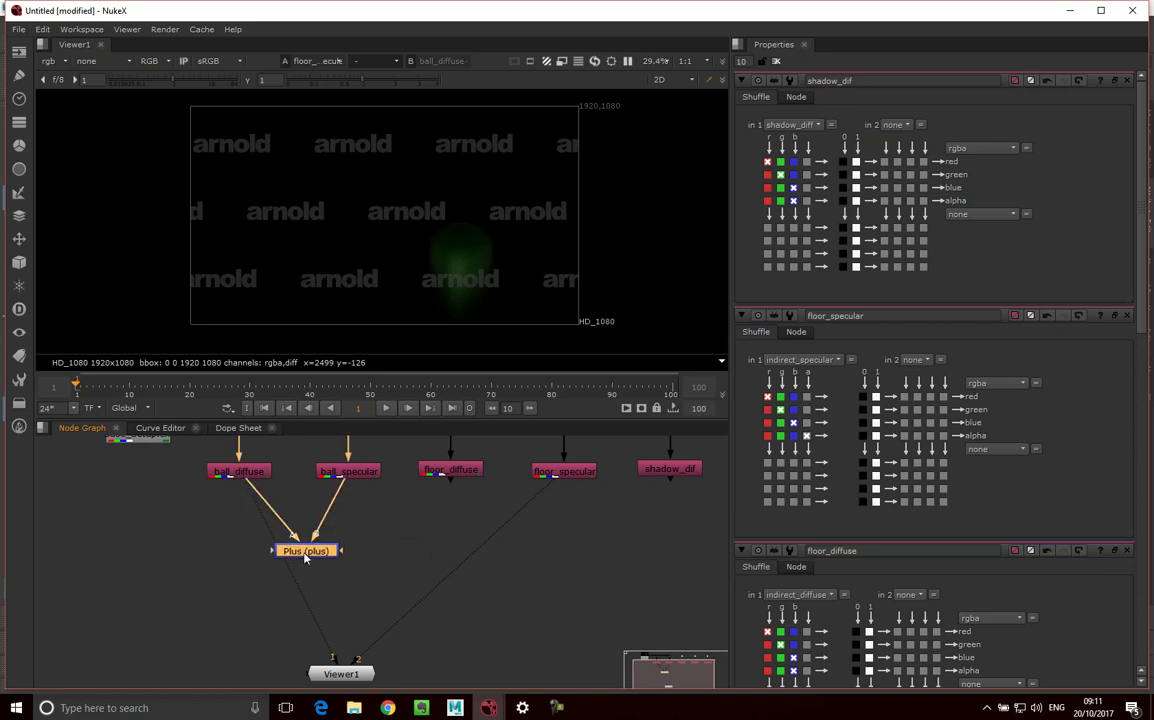
{"action": "left_click_drag", "start_coordinate": [306, 551], "coordinate": [287, 529]}
Step: Compare the Plus merge of the ball passes with ball_diffuse alone in the viewer
{"action": "key", "text": "1"}
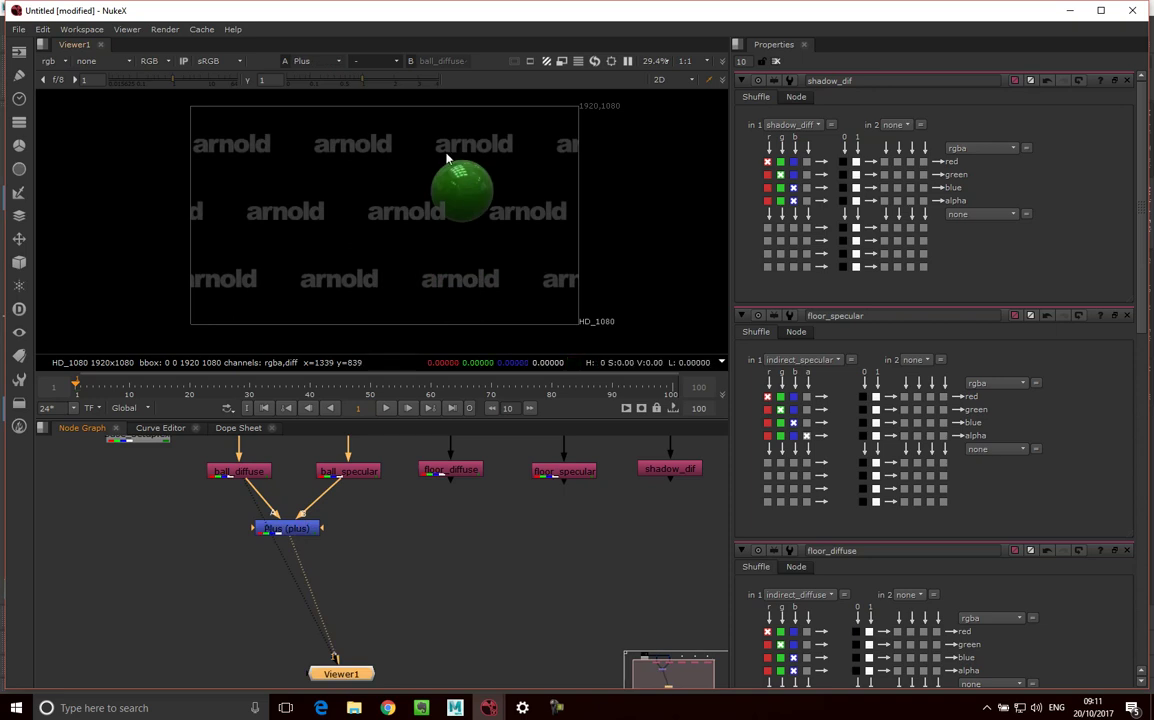
{"action": "key", "text": "1"}
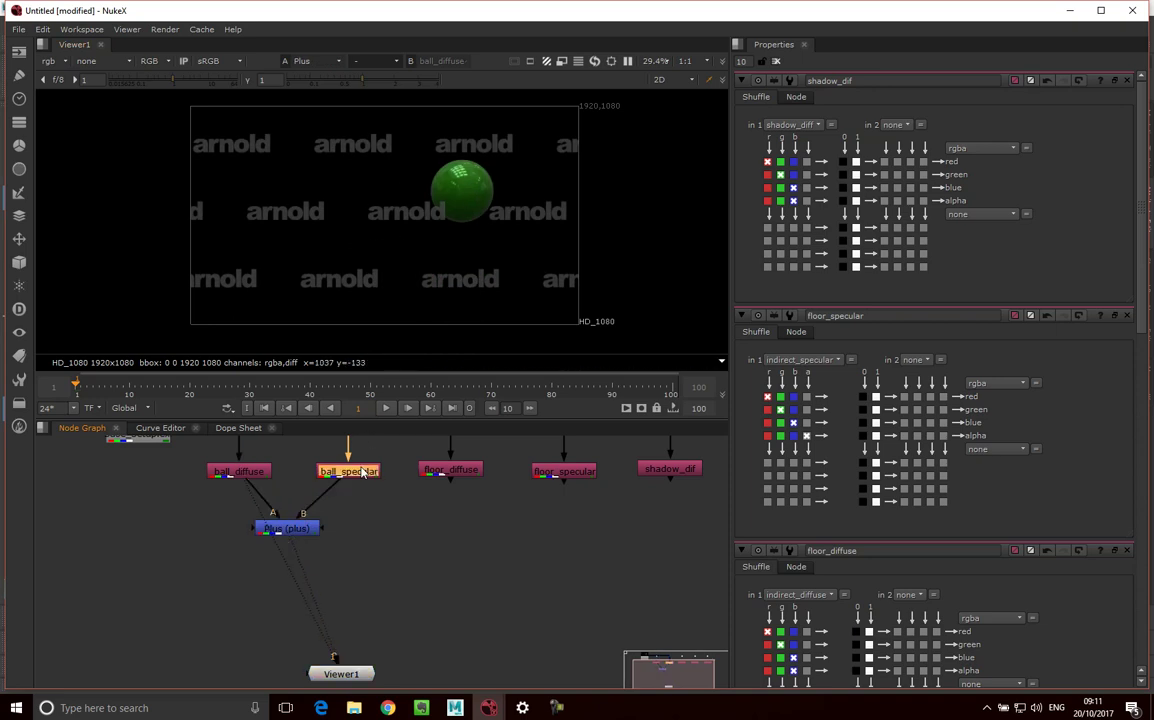
{"action": "key", "text": "1"}
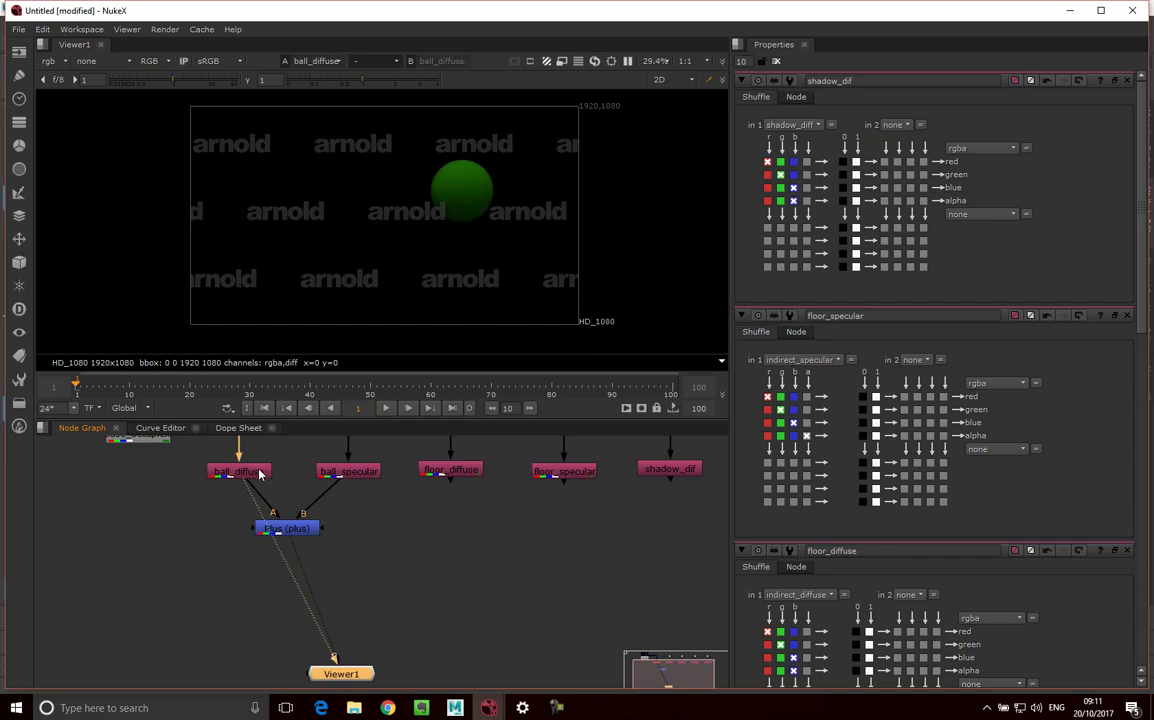
{"action": "left_click", "coordinate": [287, 528]}
{"action": "key", "text": "1"}
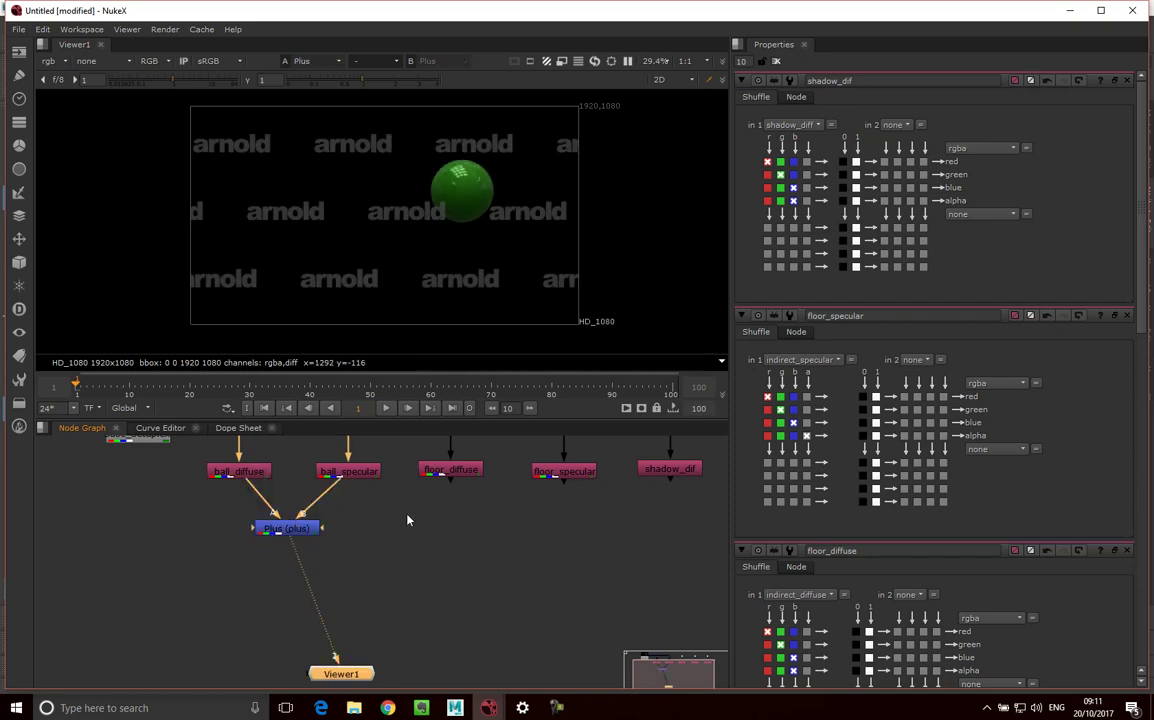
Step: Add a second Plus merge with the first Plus as input A and floor_diffuse as input B, and view its result
{"action": "left_click", "coordinate": [413, 526]}
{"action": "key", "text": "Tab"}
{"action": "type", "text": "plus"}
{"action": "key", "text": "Return"}
{"action": "left_click_drag", "start_coordinate": [409, 516], "coordinate": [289, 533]}
{"action": "left_click_drag", "start_coordinate": [398, 553], "coordinate": [450, 470]}
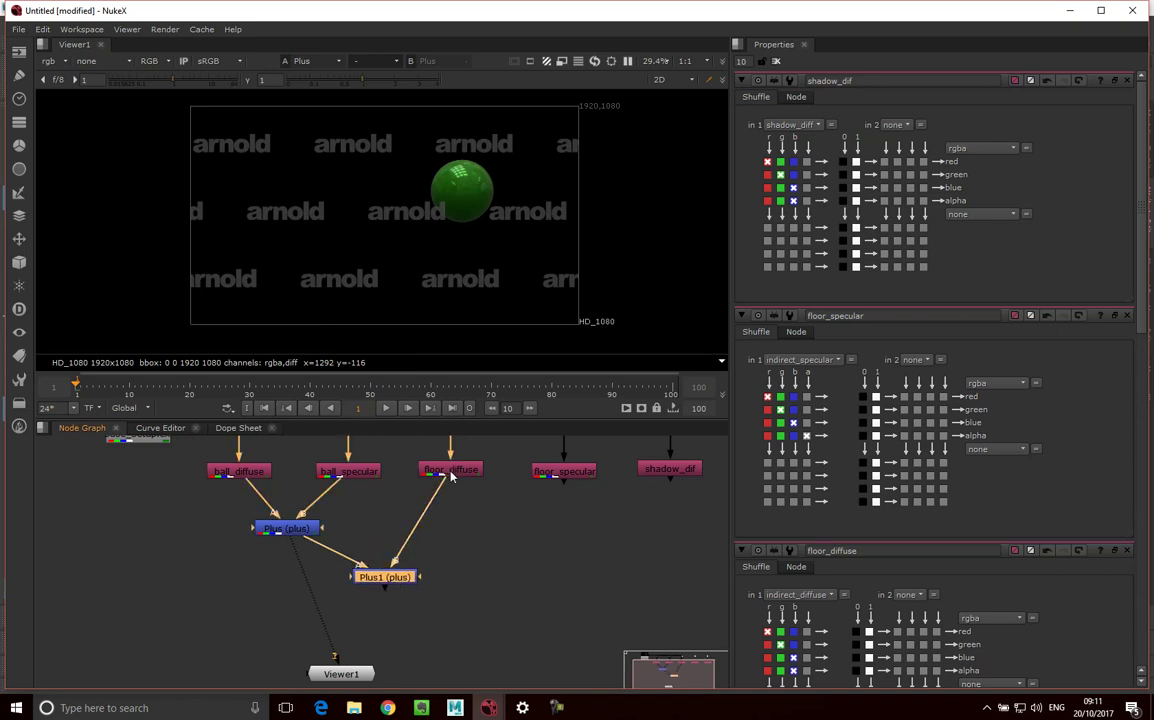
{"action": "left_click_drag", "start_coordinate": [402, 579], "coordinate": [362, 589]}
{"action": "left_click", "coordinate": [495, 543]}
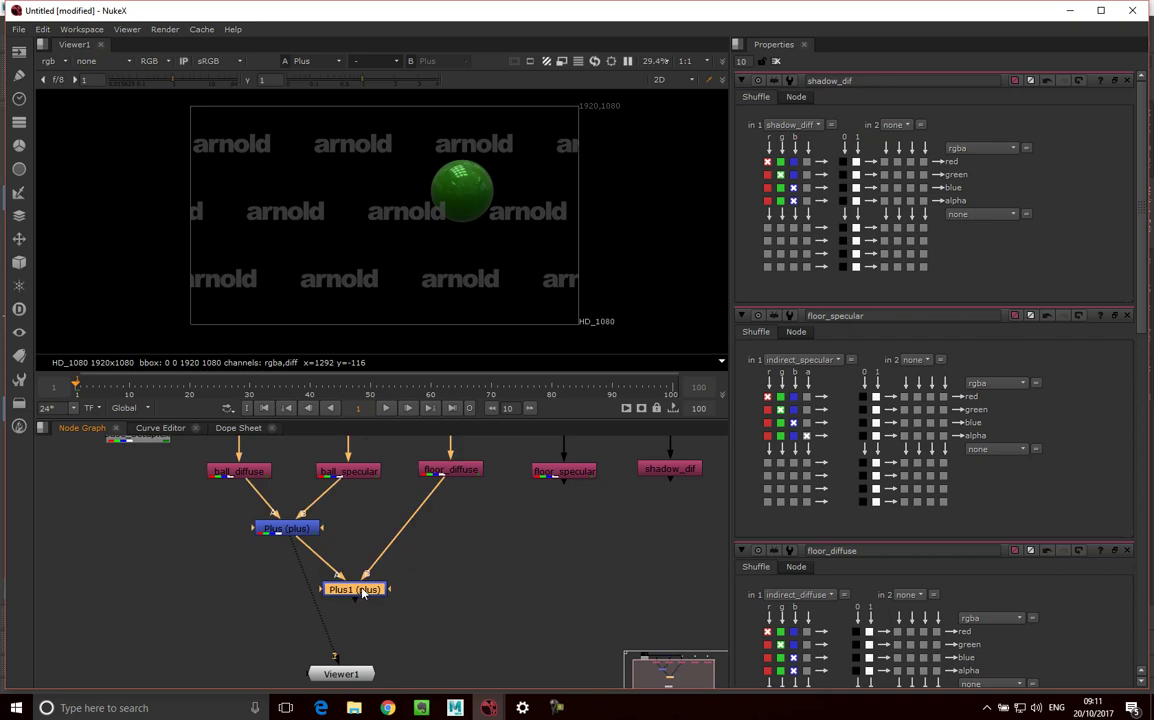
{"action": "key", "text": "1"}
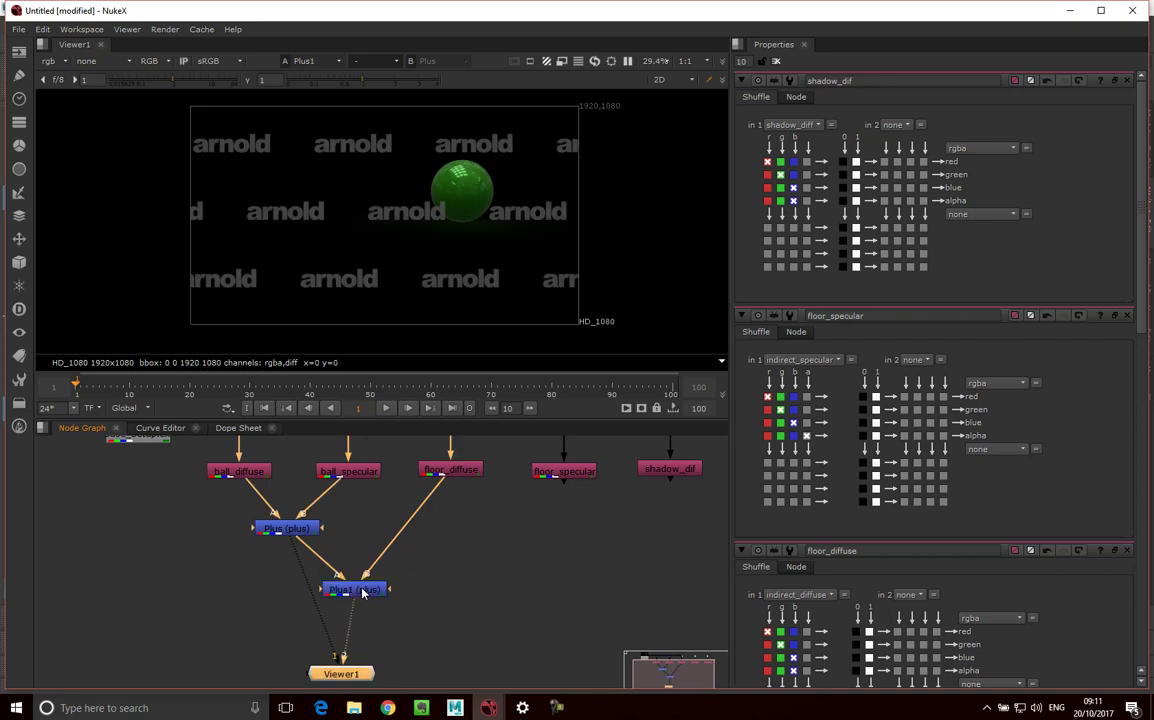
Step: Add a third Plus merge with floor_specular as input A and the second Plus as input B, and view it through the Viewer's second input
{"action": "left_click", "coordinate": [505, 530]}
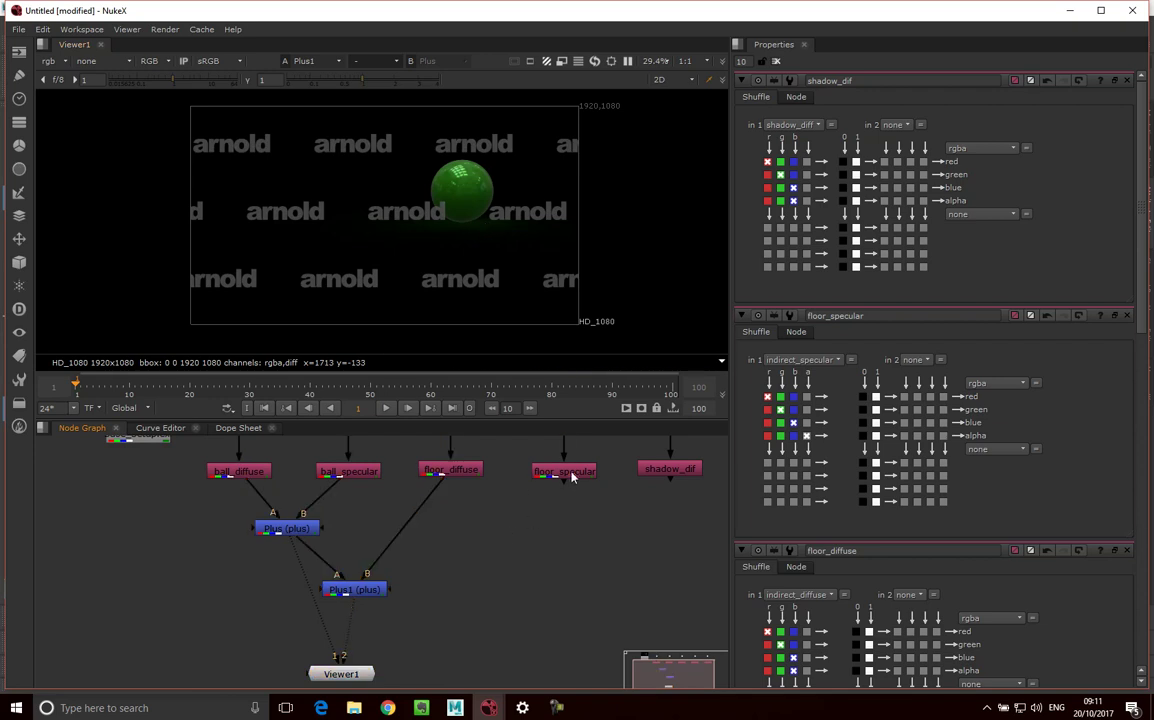
{"action": "left_click", "coordinate": [571, 476]}
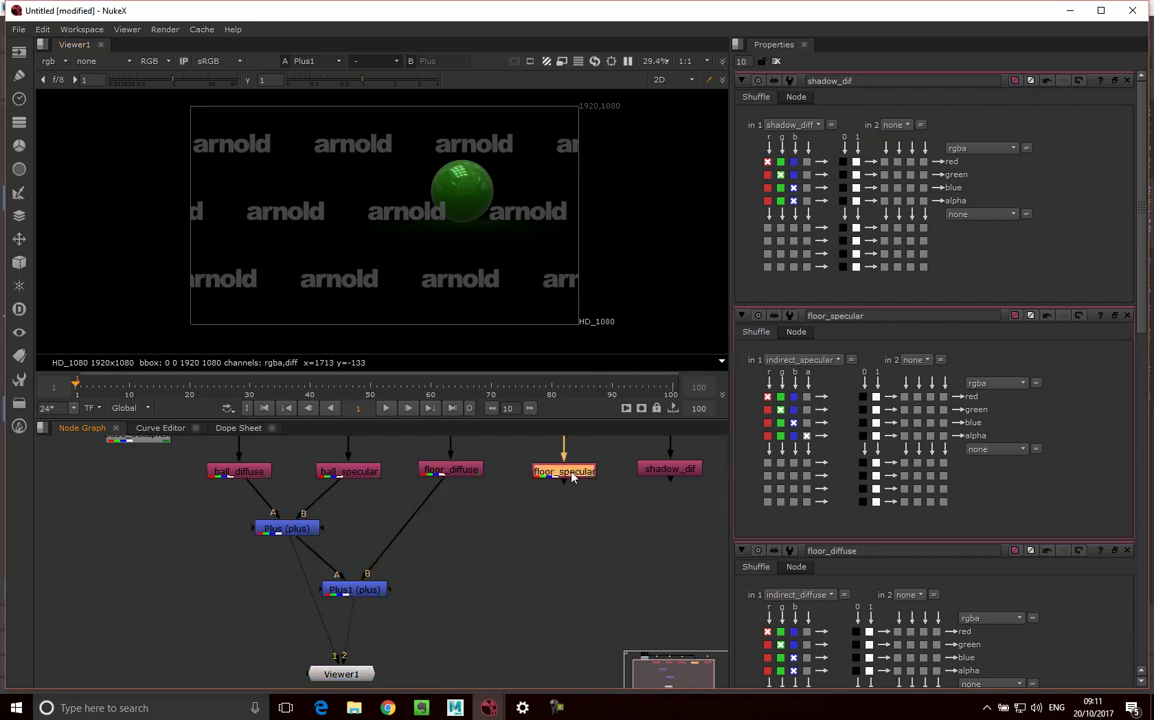
{"action": "key", "text": "Tab"}
{"action": "type", "text": "plus"}
{"action": "key", "text": "Return"}
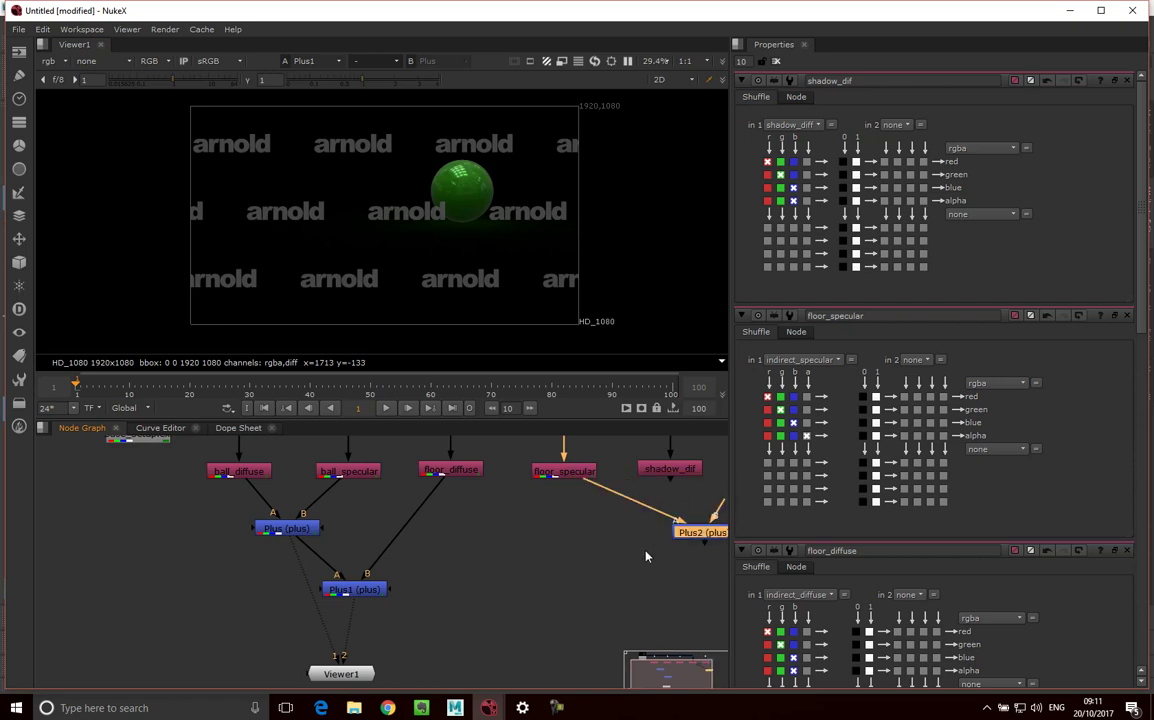
{"action": "left_click_drag", "start_coordinate": [712, 497], "coordinate": [578, 553]}
{"action": "left_click_drag", "start_coordinate": [355, 598], "coordinate": [503, 646]}
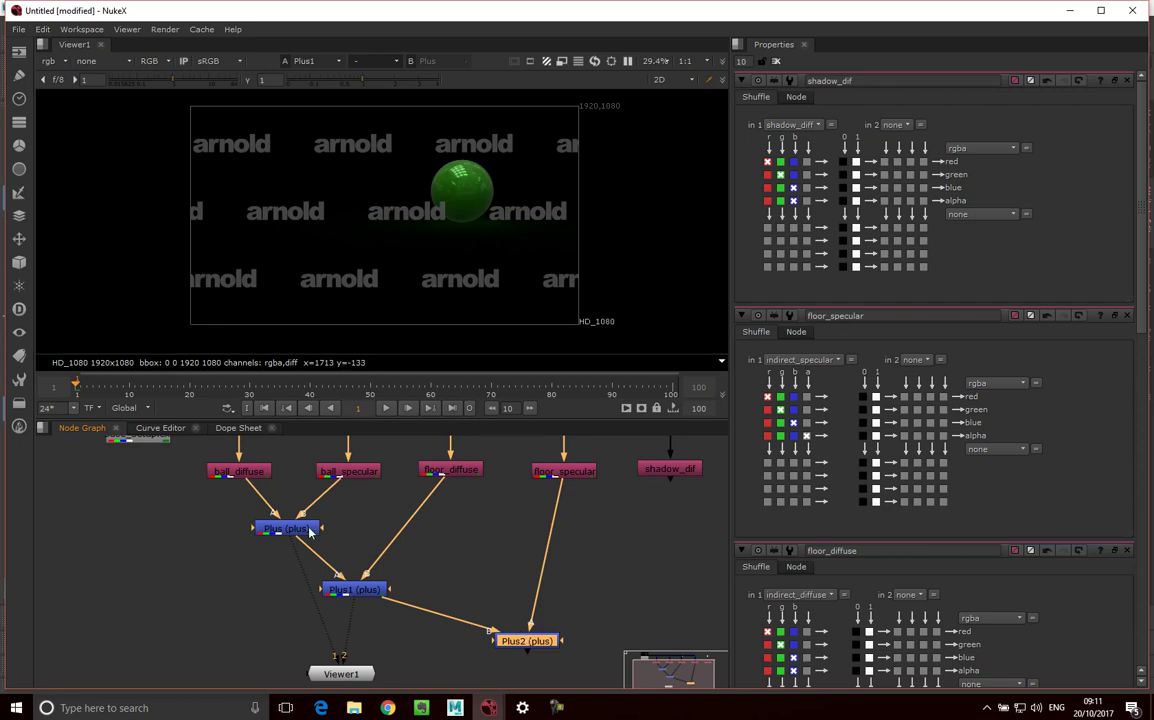
{"action": "key", "text": "2"}
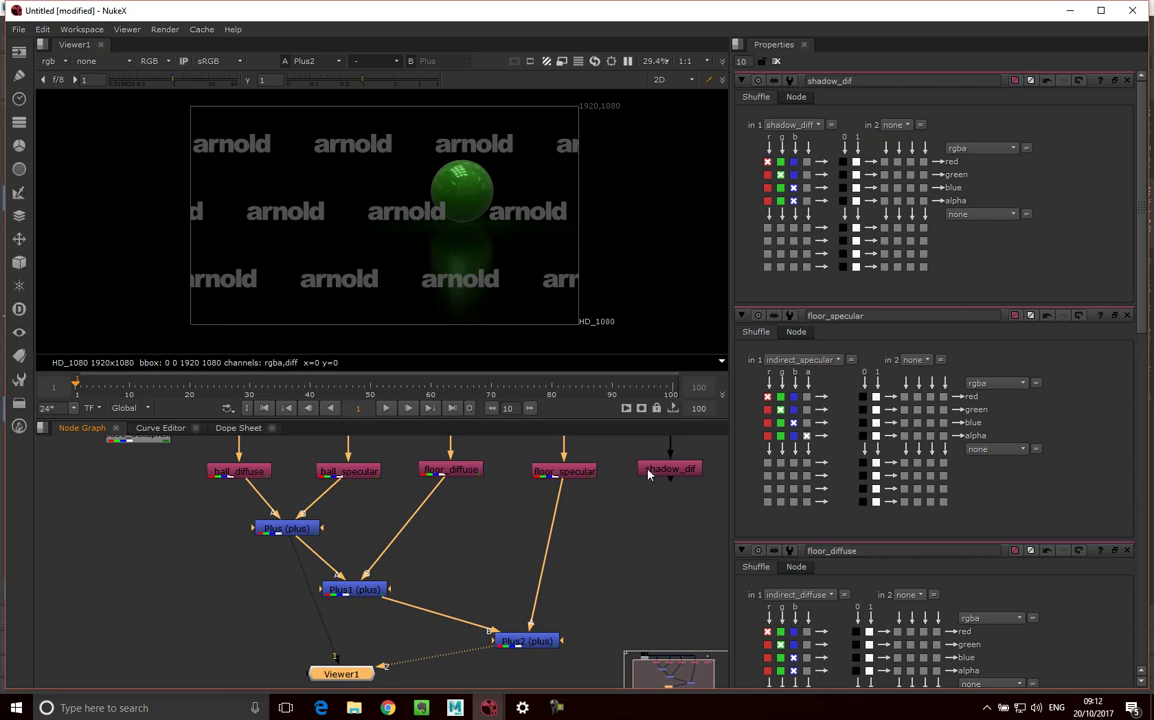
{"action": "scroll", "coordinate": [623, 596], "scroll_direction": "down", "scroll_amount": 4}
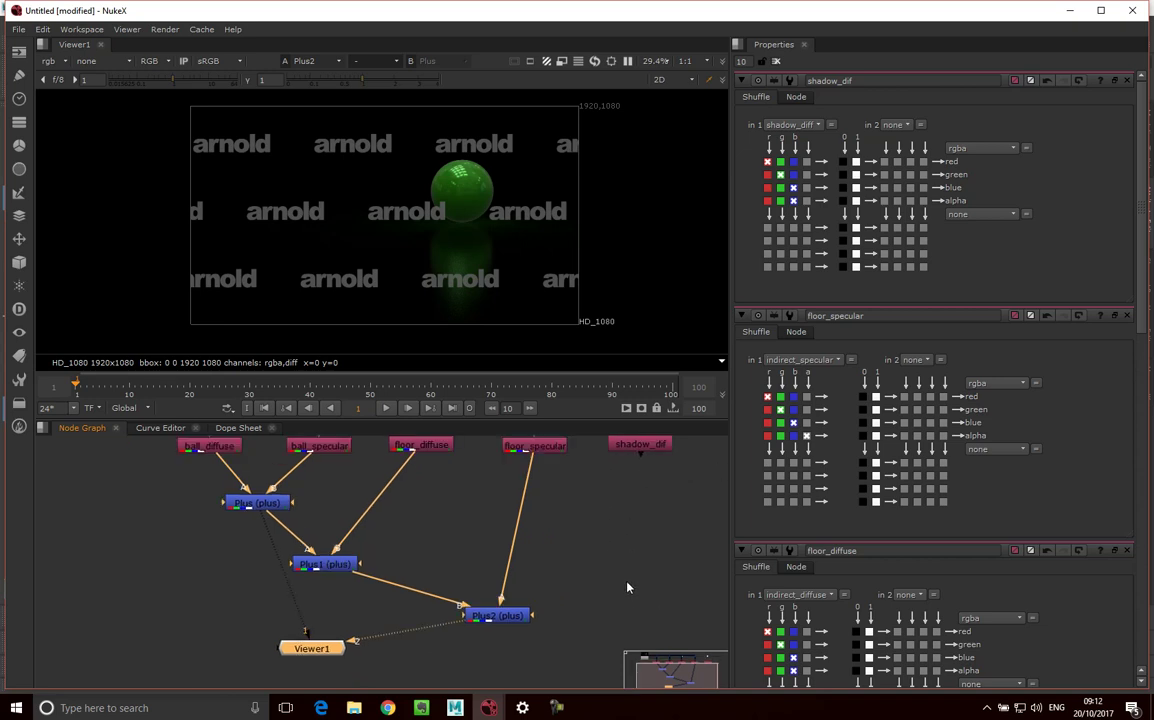
Step: Tidy the node layout by aligning the third Plus below floor_specular and shifting the second Plus sideways between its neighbours
{"action": "middle_click_drag", "start_coordinate": [574, 555], "coordinate": [563, 565]}
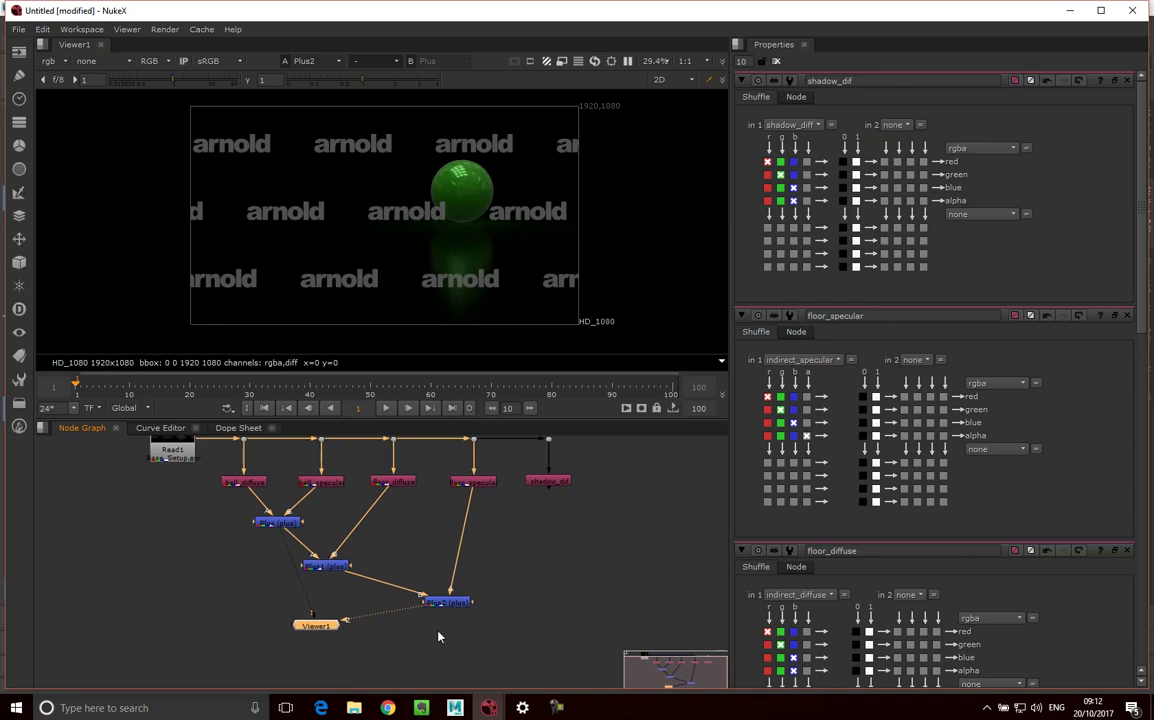
{"action": "middle_click_drag", "start_coordinate": [447, 610], "coordinate": [461, 620]}
{"action": "left_click_drag", "start_coordinate": [466, 619], "coordinate": [499, 632]}
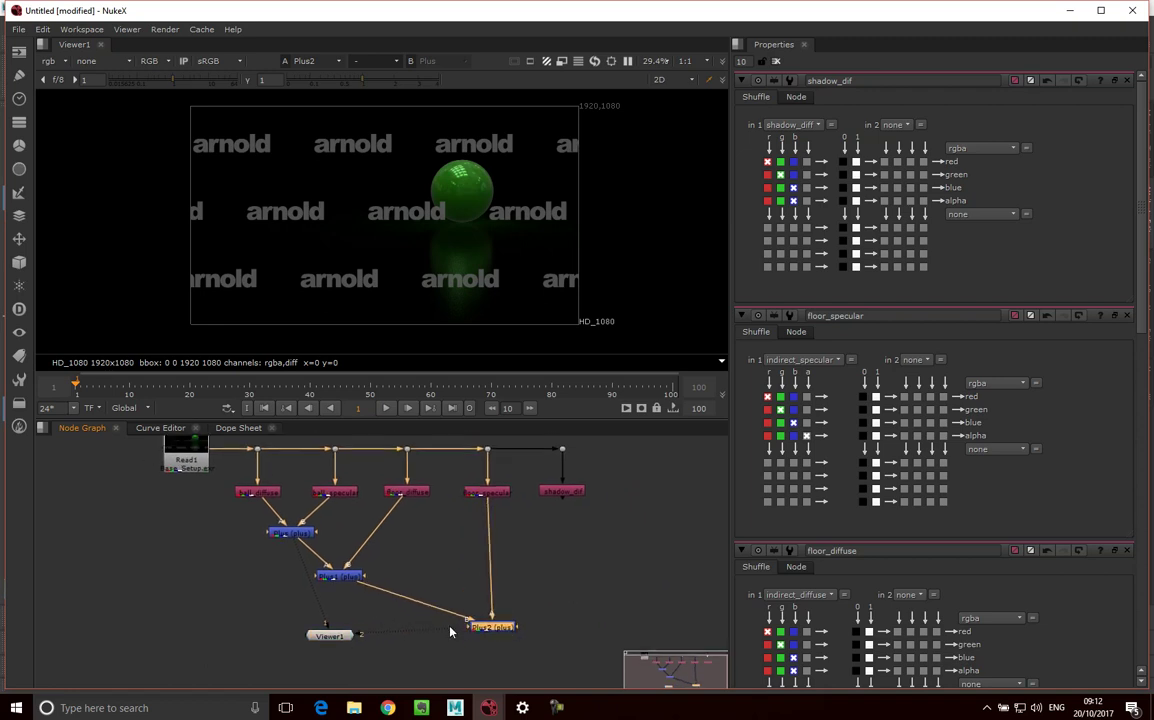
{"action": "left_click_drag", "start_coordinate": [348, 580], "coordinate": [379, 585]}
{"action": "left_click_drag", "start_coordinate": [508, 628], "coordinate": [503, 628]}
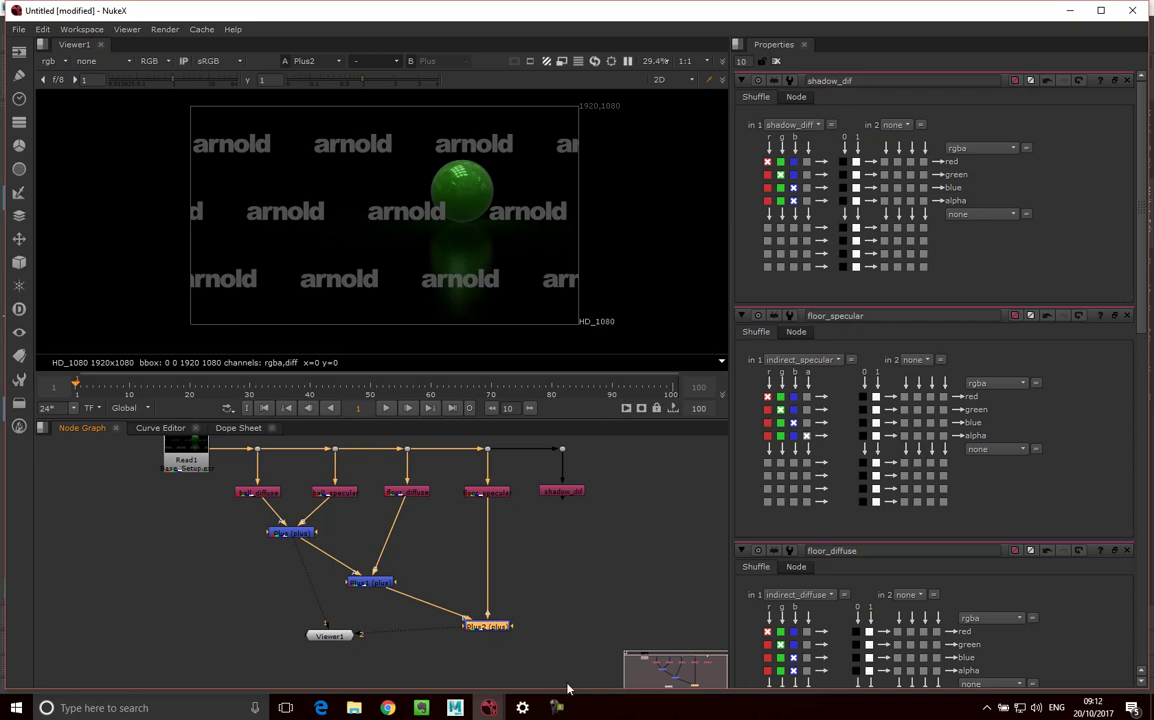
Step: Import the background plate croc.00020.tif from the Maya project's sourceimages folder with a new Read node beside the pass tree
{"action": "middle_click_drag", "start_coordinate": [641, 500], "coordinate": [597, 530]}
{"action": "left_click", "coordinate": [672, 485]}
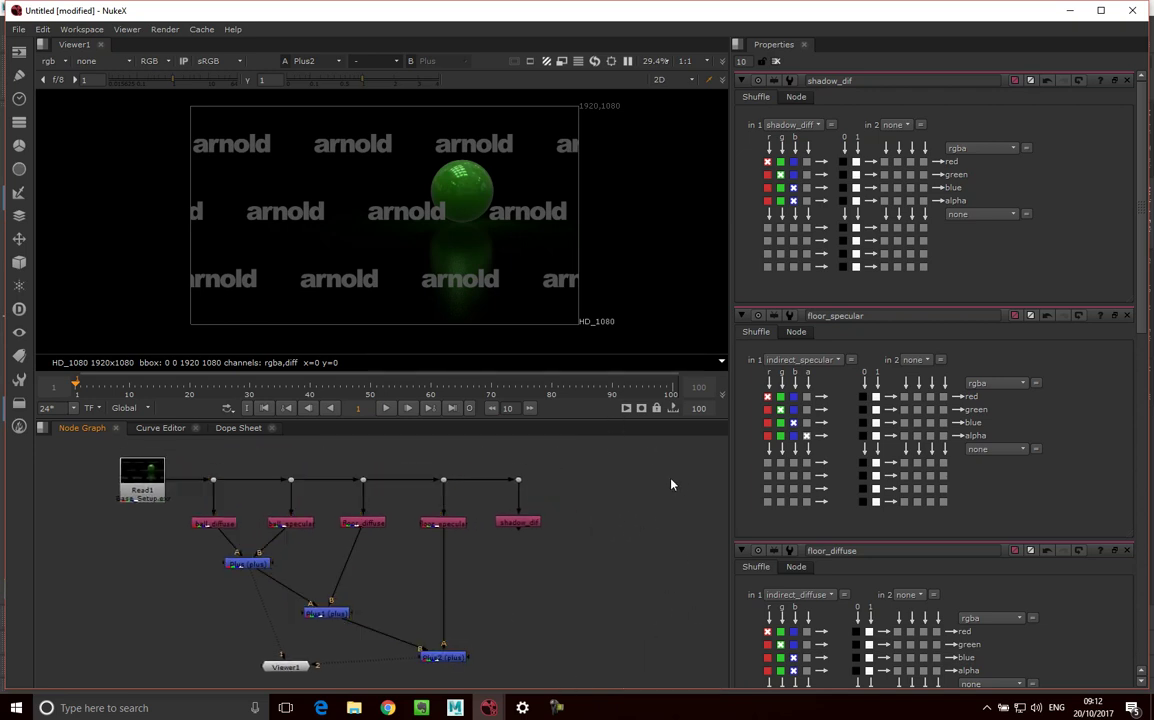
{"action": "key", "text": "r"}
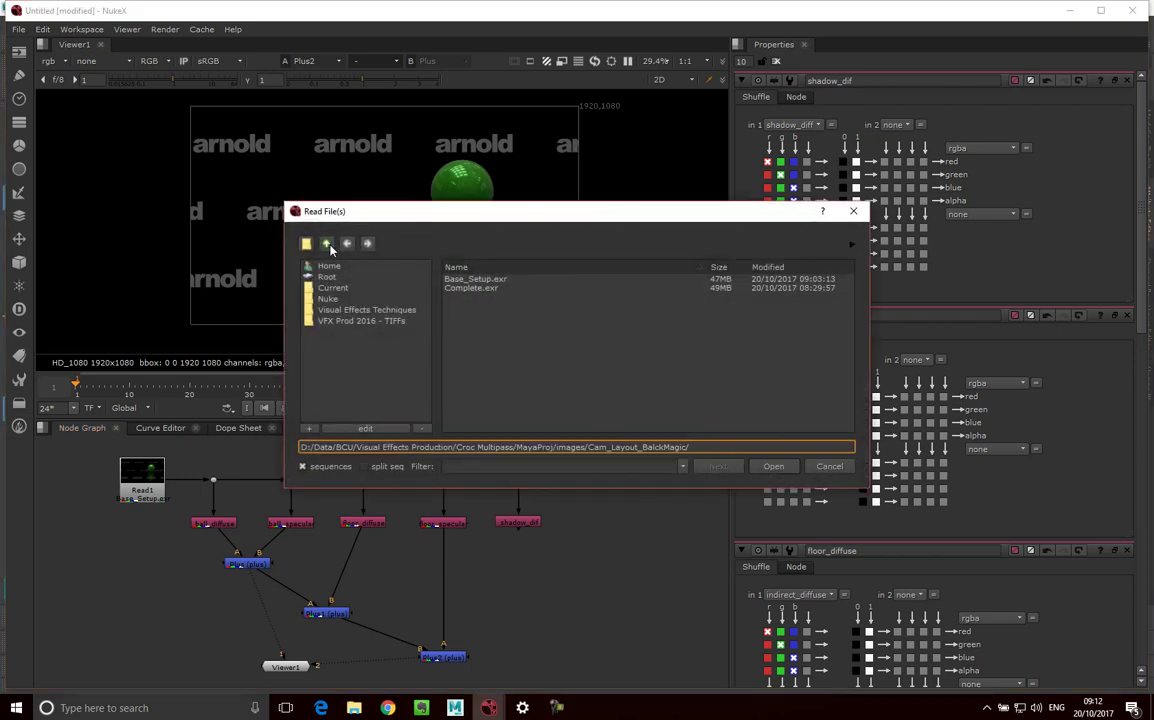
{"action": "left_click", "coordinate": [326, 245]}
{"action": "left_click", "coordinate": [326, 245]}
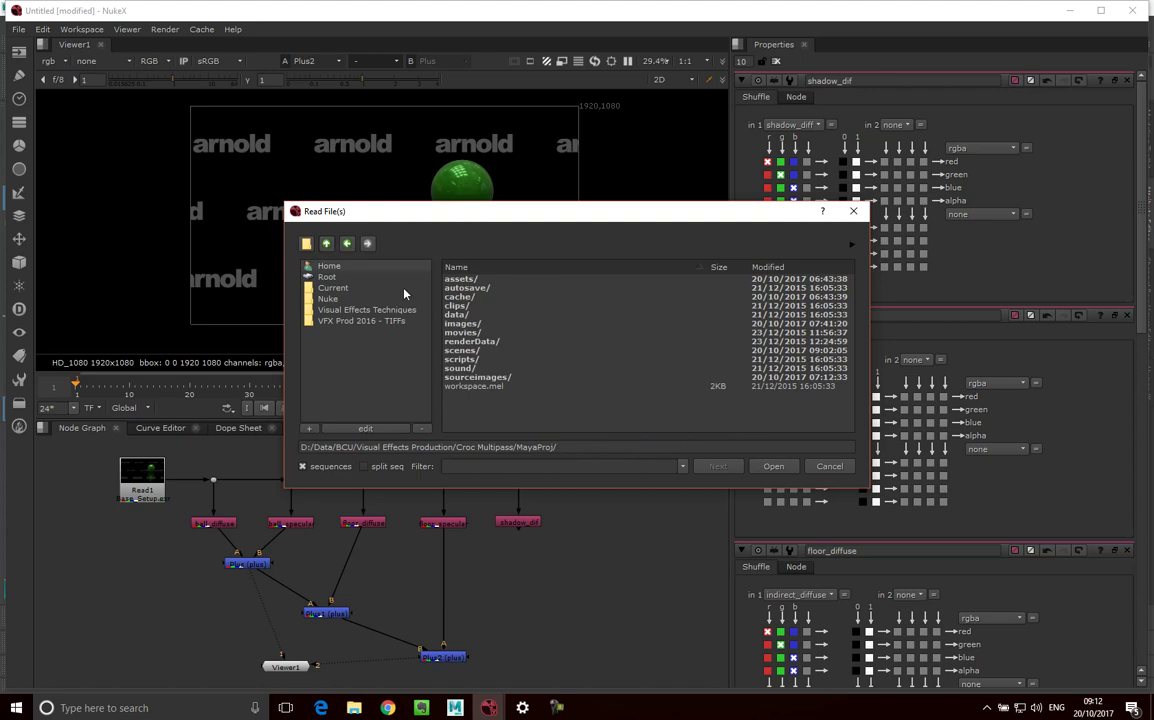
{"action": "double_click", "coordinate": [463, 378]}
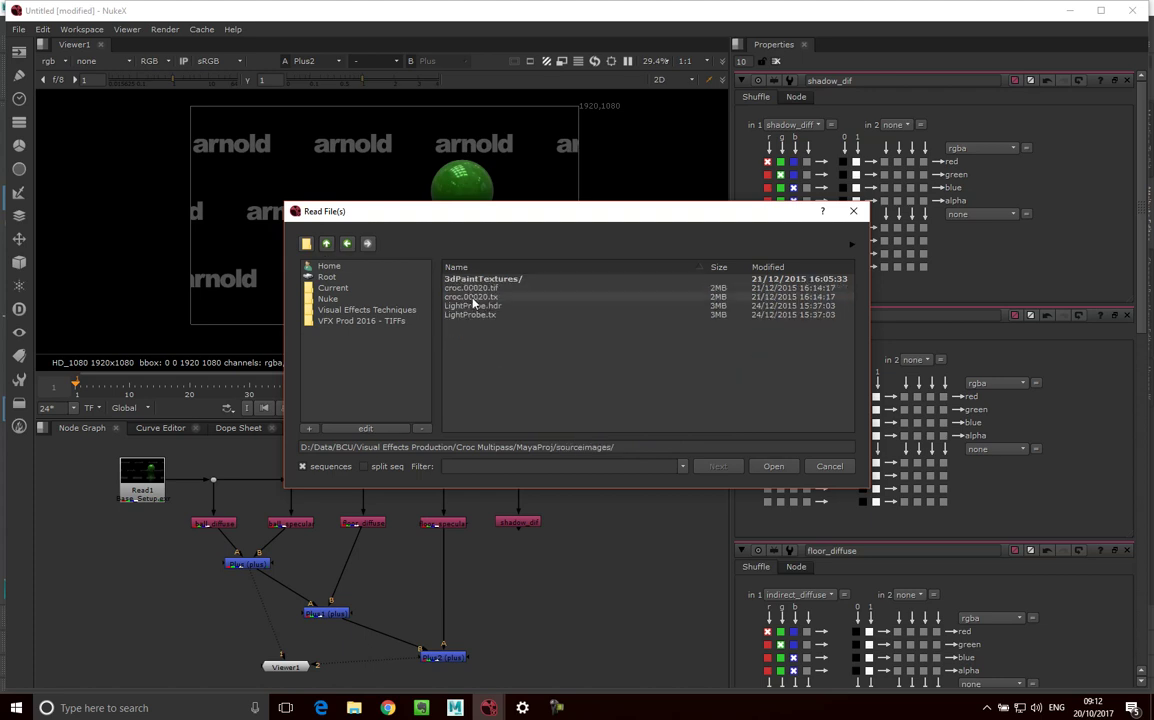
{"action": "left_click", "coordinate": [474, 289]}
{"action": "left_click", "coordinate": [773, 466]}
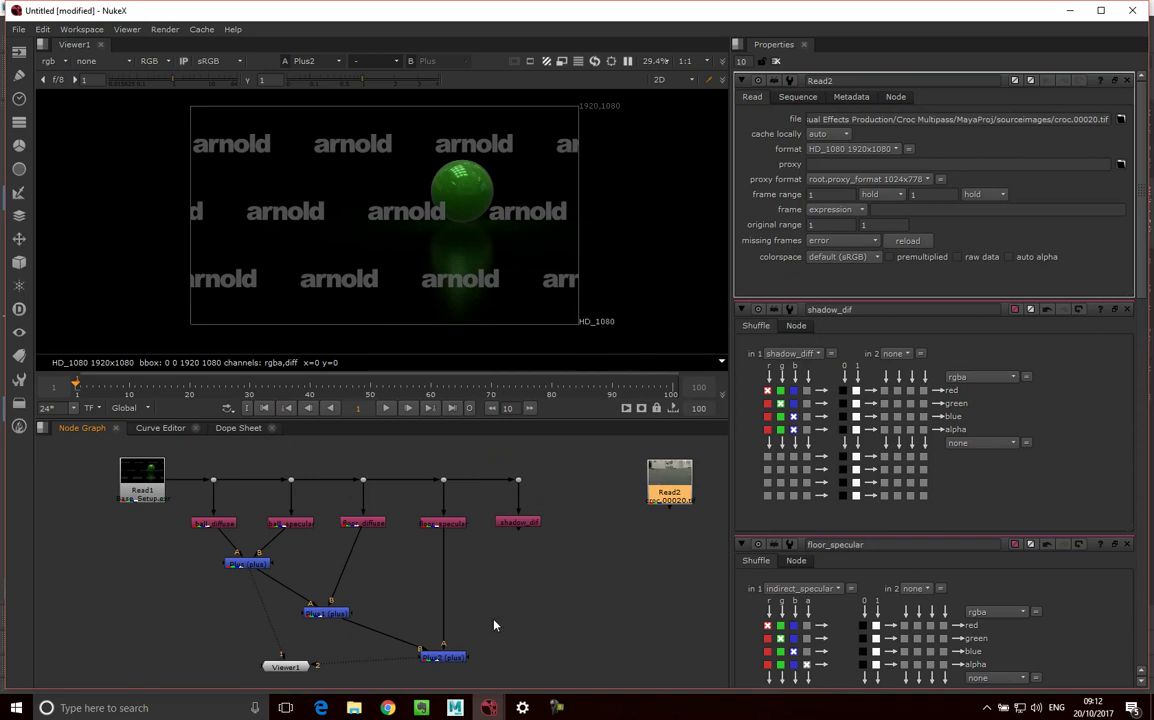
Step: Compare the alpha channel of the third Plus merge with that of the original Read1 render in the viewer
{"action": "left_click", "coordinate": [440, 657]}
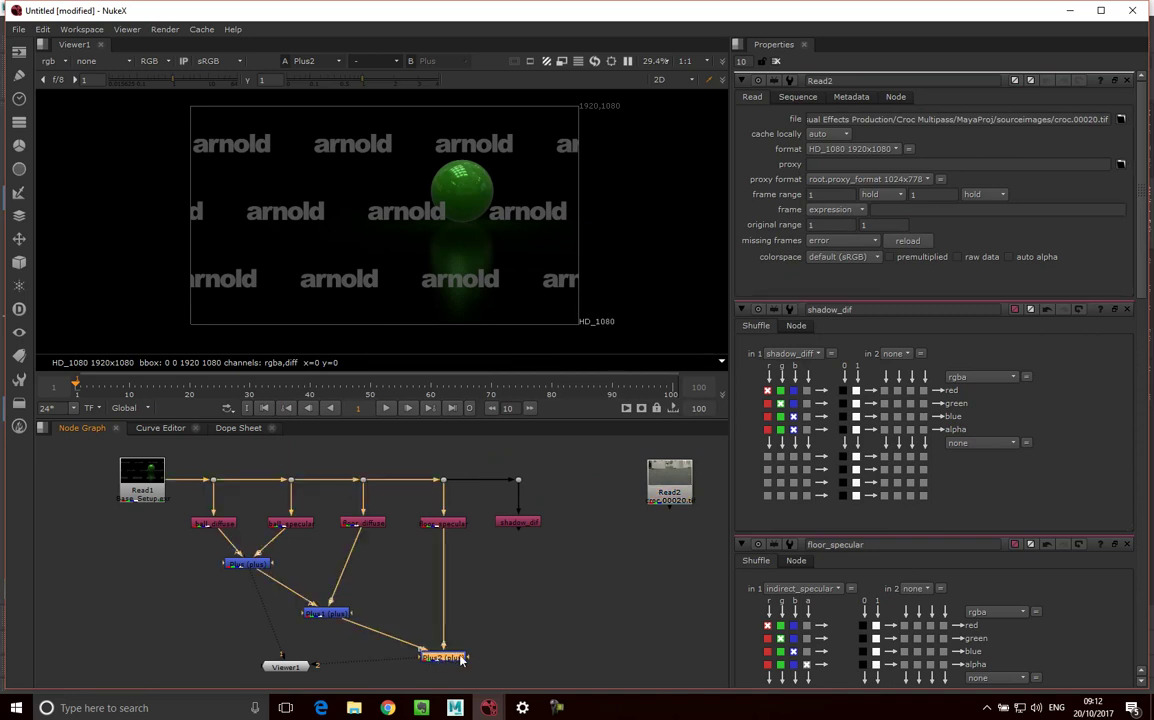
{"action": "left_click", "coordinate": [285, 666]}
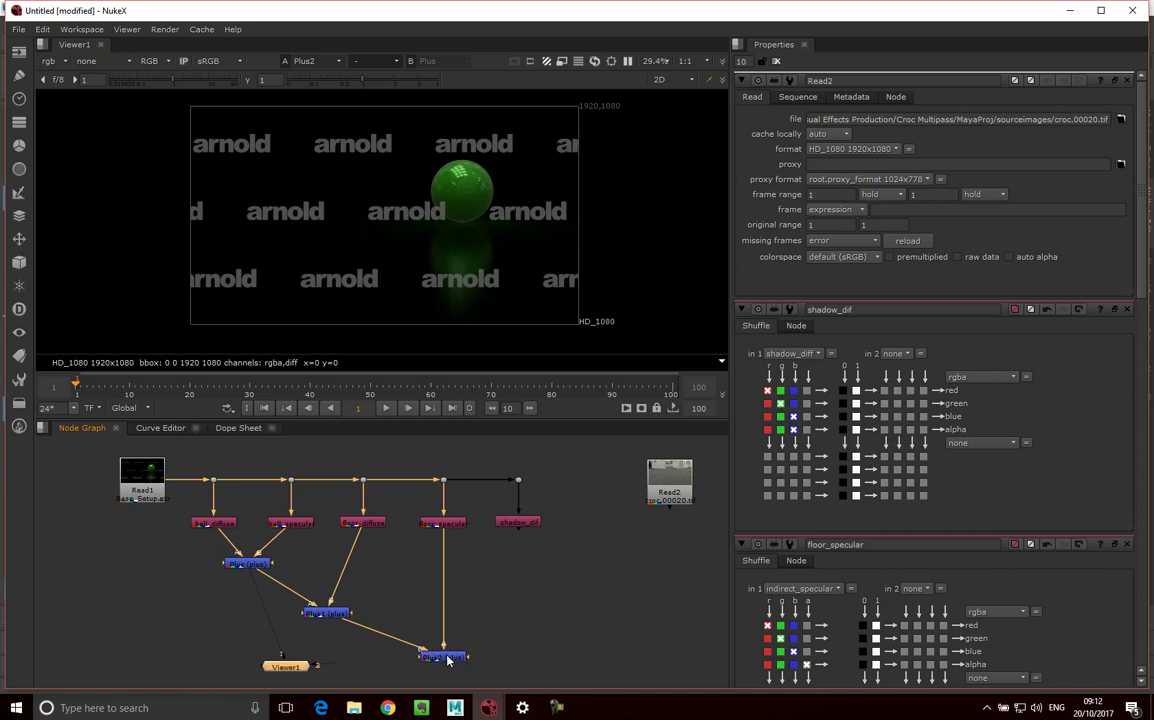
{"action": "left_click", "coordinate": [52, 62]}
{"action": "left_click", "coordinate": [66, 112]}
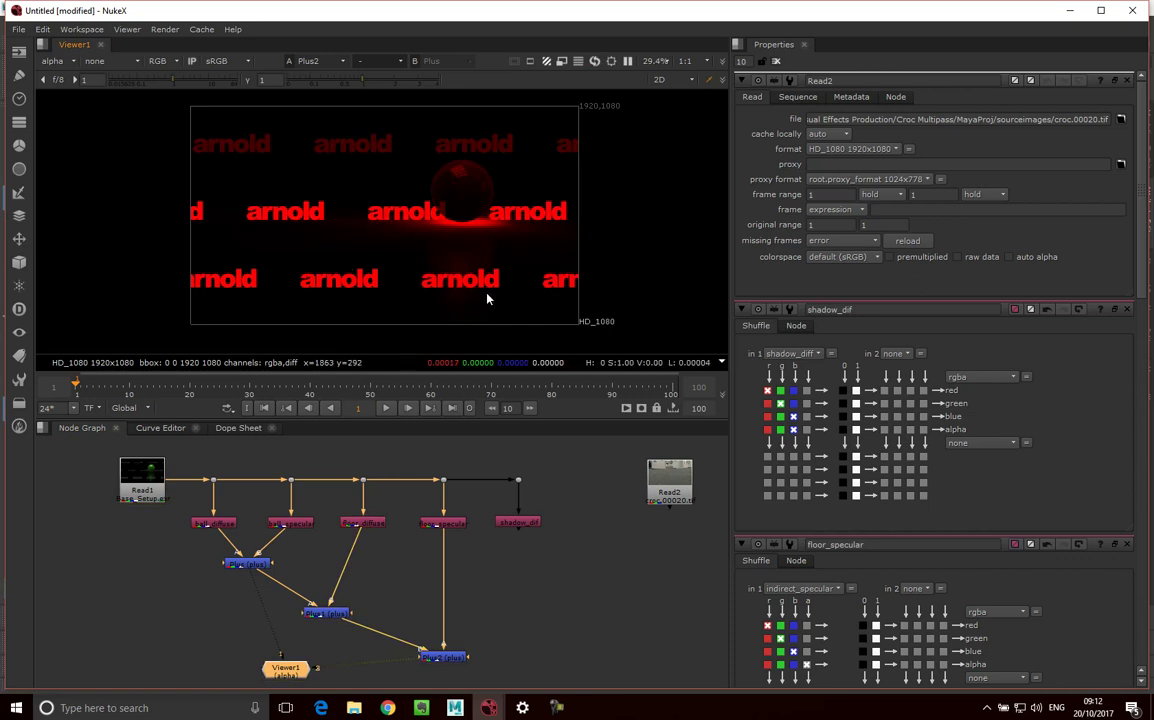
{"action": "left_click", "coordinate": [152, 484]}
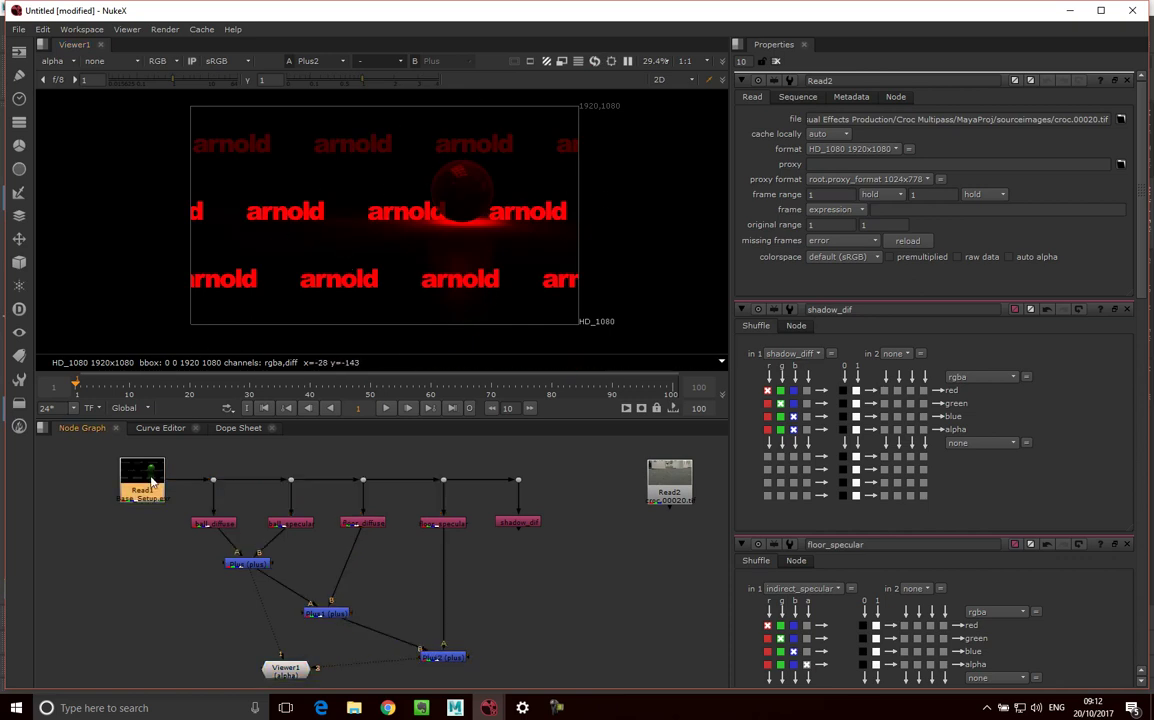
{"action": "key", "text": "1"}
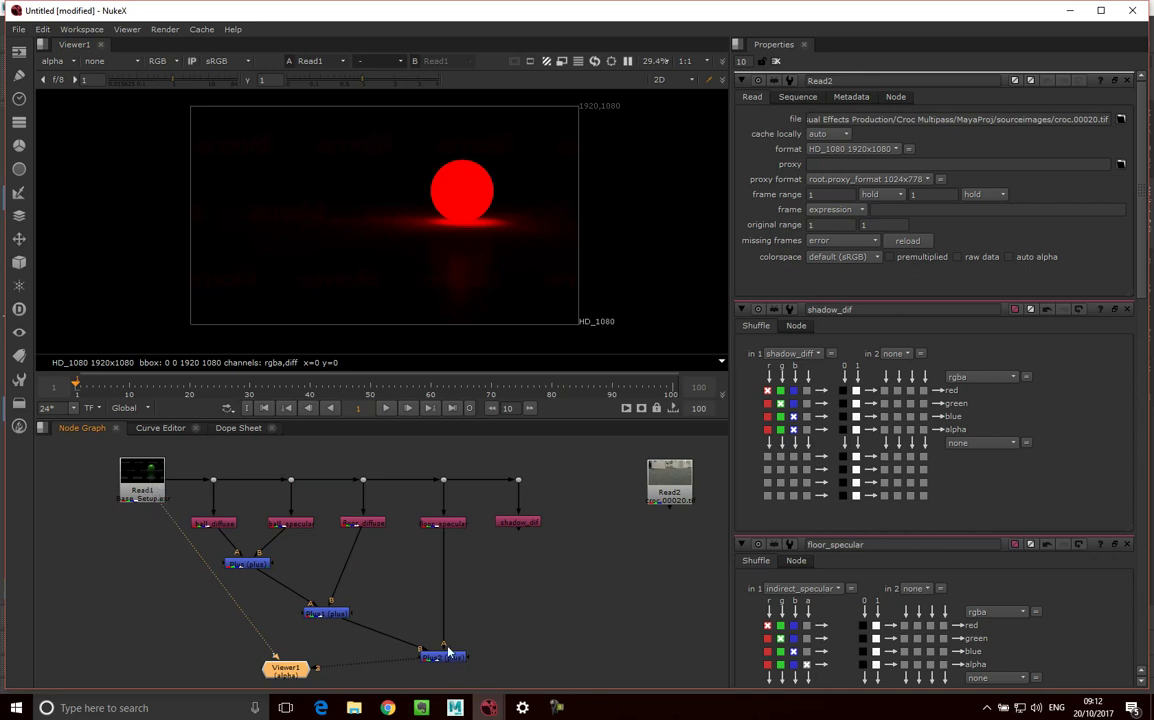
Step: Add a ShuffleCopy node in the empty area below the background plate's Read node, with its alpha taken from input 1
{"action": "left_click", "coordinate": [543, 573]}
{"action": "key", "text": "Tab"}
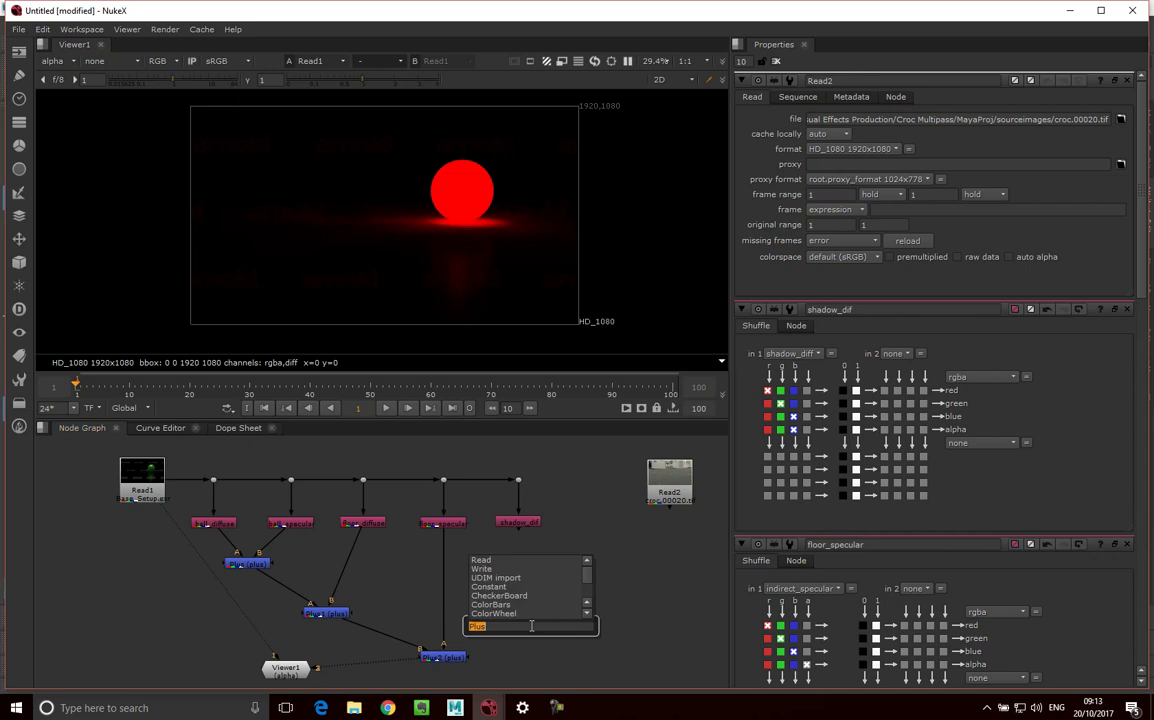
{"action": "type", "text": "shu"}
{"action": "key", "text": "Down"}
{"action": "key", "text": "Down"}
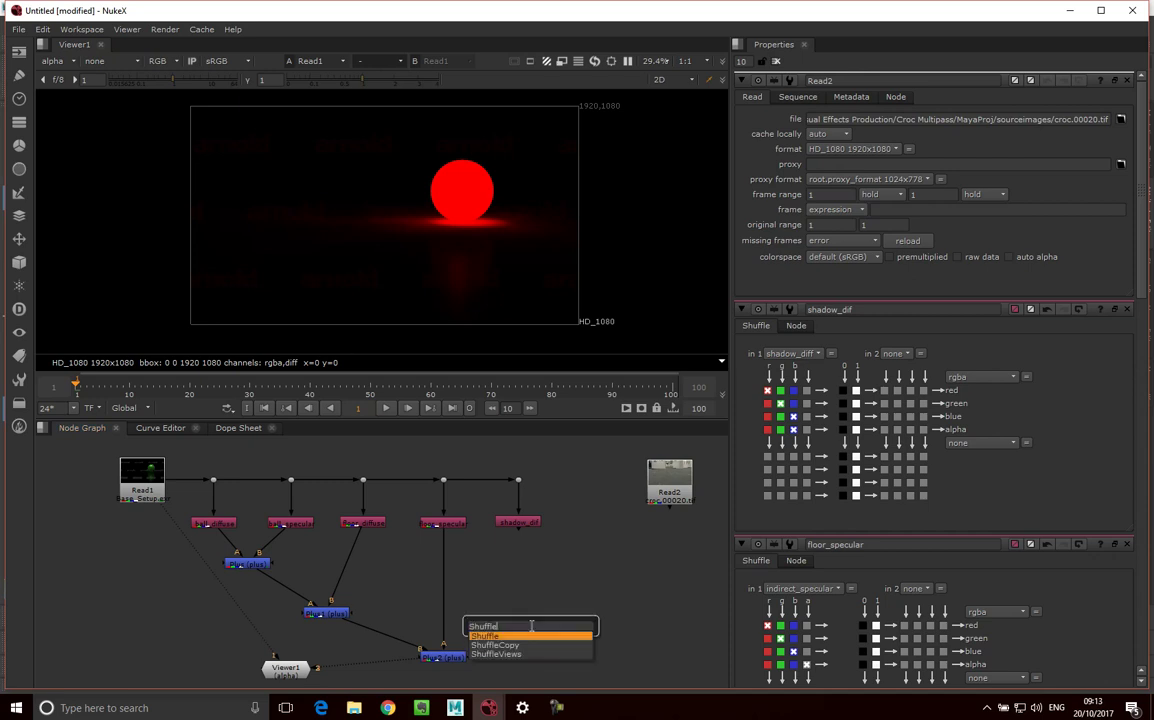
{"action": "key", "text": "Return"}
{"action": "mouse_move", "coordinate": [610, 620]}
{"action": "left_mouse_down"}
{"action": "mouse_move", "coordinate": [632, 618]}
{"action": "mouse_move", "coordinate": [610, 601]}
{"action": "left_mouse_up"}
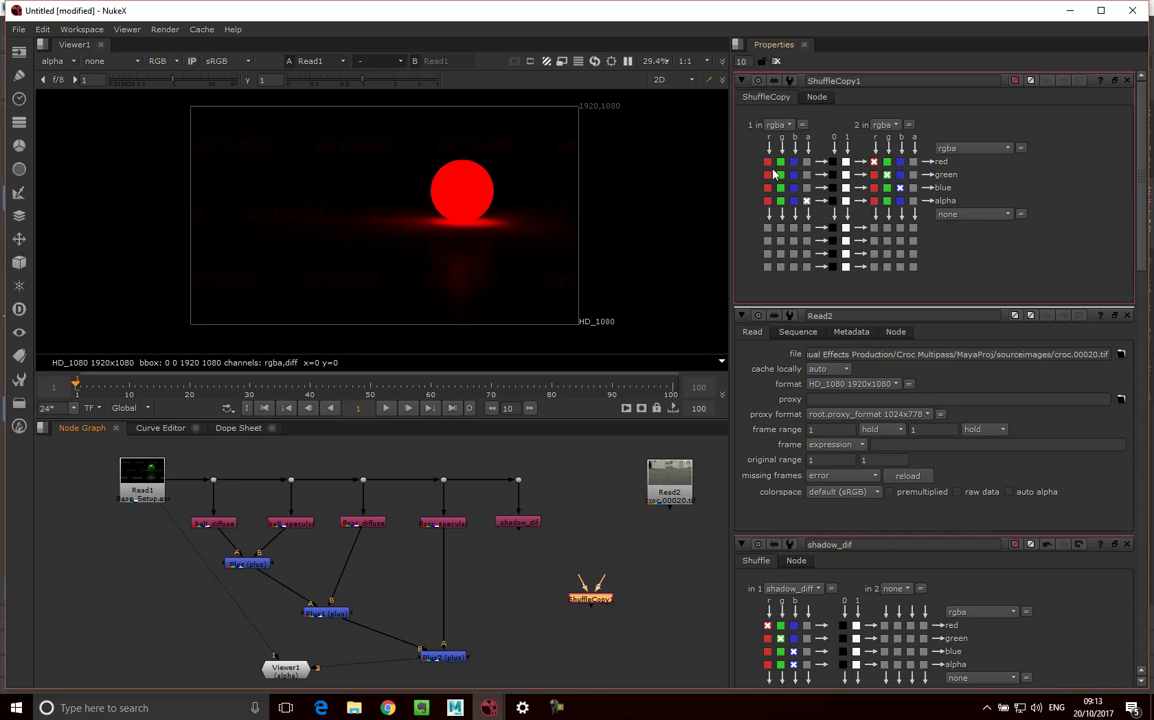
{"action": "left_click", "coordinate": [807, 200]}
{"action": "scroll", "coordinate": [629, 579], "scroll_direction": "up", "scroll_amount": 5}
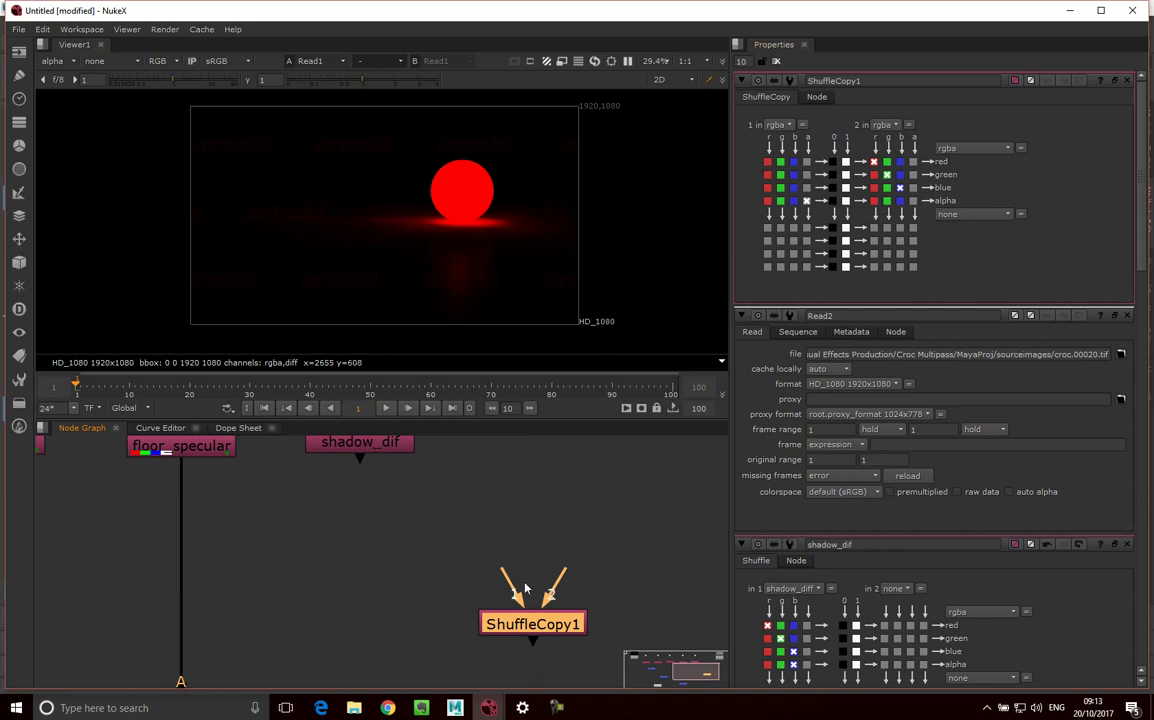
{"action": "scroll", "coordinate": [519, 560], "scroll_direction": "down", "scroll_amount": 2}
{"action": "scroll", "coordinate": [495, 560], "scroll_direction": "down", "scroll_amount": 2}
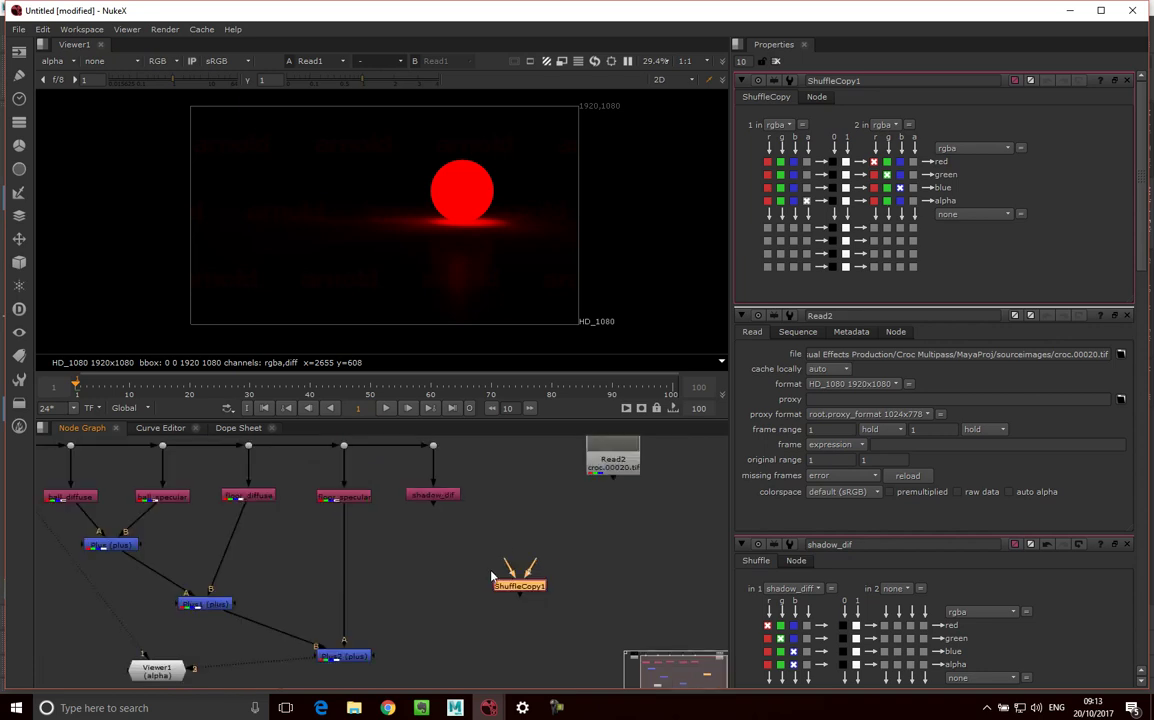
Step: Add a Dot extending the Read1 pipe past shadow_dif and align it above the ShuffleCopy node
{"action": "left_click", "coordinate": [510, 470]}
{"action": "key", "text": "."}
{"action": "mouse_move", "coordinate": [504, 441]}
{"action": "left_mouse_down"}
{"action": "mouse_move", "coordinate": [434, 449]}
{"action": "mouse_move", "coordinate": [515, 448]}
{"action": "left_mouse_up"}
{"action": "scroll", "coordinate": [473, 480], "scroll_direction": "down", "scroll_amount": 2}
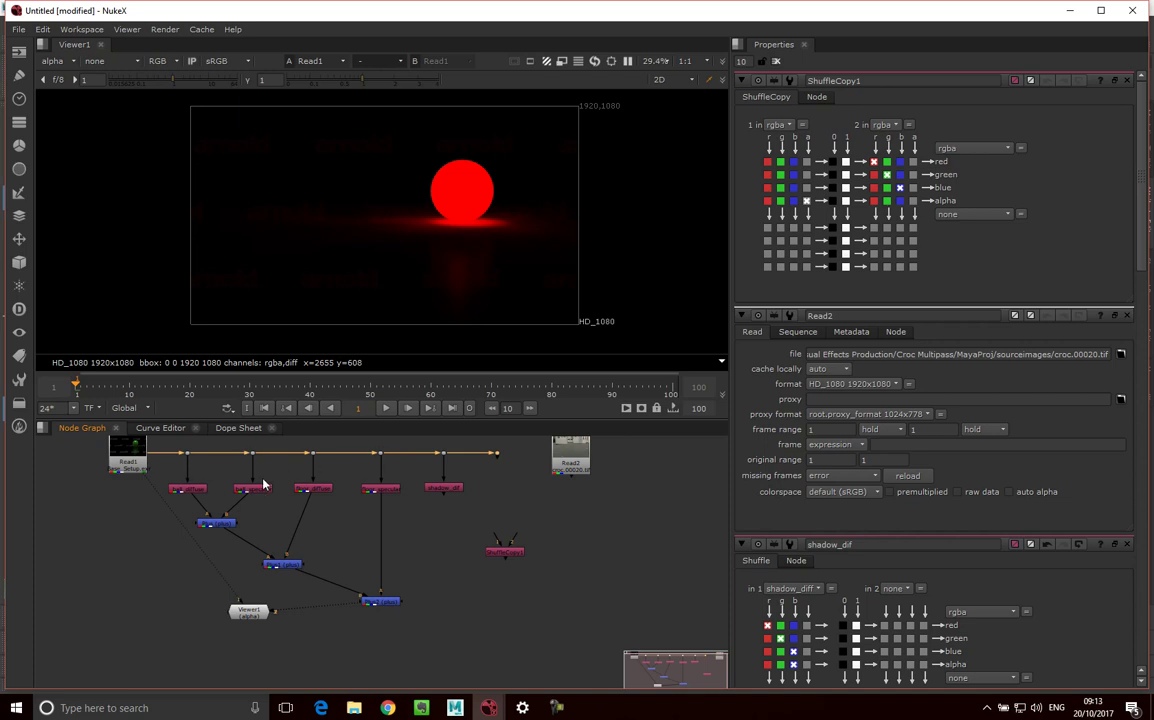
{"action": "scroll", "coordinate": [508, 481], "scroll_direction": "up", "scroll_amount": 2}
{"action": "scroll", "coordinate": [498, 472], "scroll_direction": "down", "scroll_amount": 1}
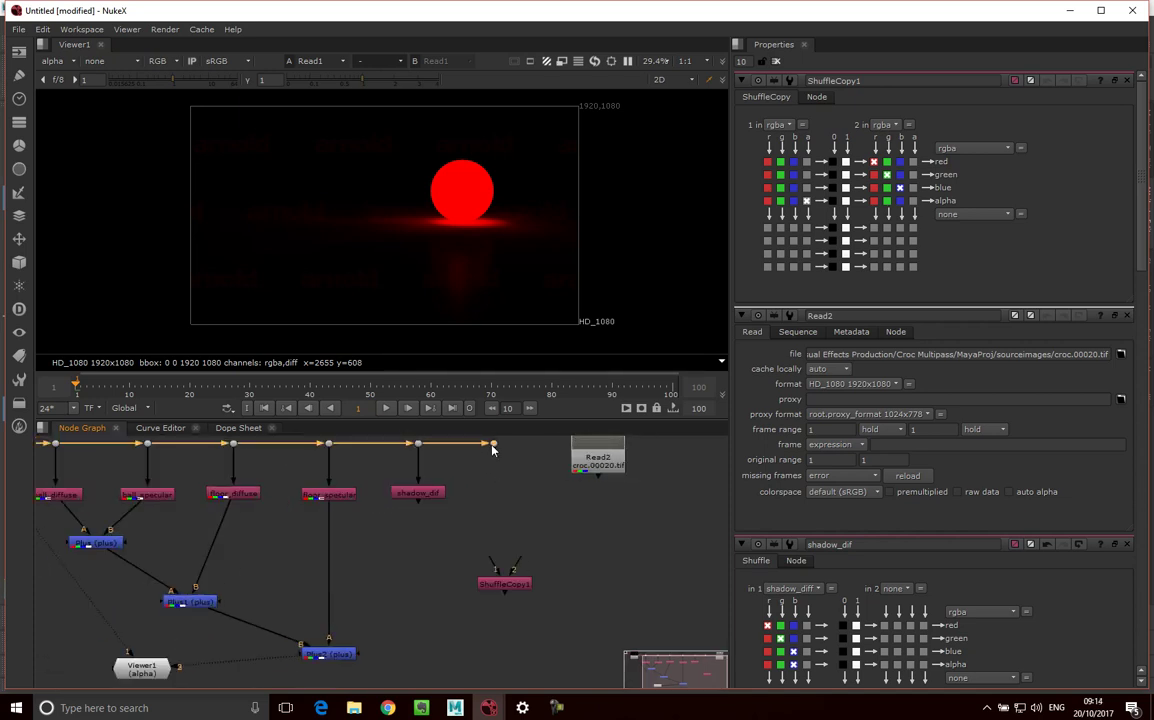
Step: Connect ShuffleCopy input 1 to the new Dot and input 2 to the third Plus, placing the node below them
{"action": "left_click_drag", "start_coordinate": [496, 566], "coordinate": [502, 458]}
{"action": "left_click_drag", "start_coordinate": [489, 567], "coordinate": [494, 444]}
{"action": "key", "text": "f"}
{"action": "middle_click_drag", "start_coordinate": [415, 640], "coordinate": [443, 582]}
{"action": "left_click_drag", "start_coordinate": [492, 541], "coordinate": [483, 634]}
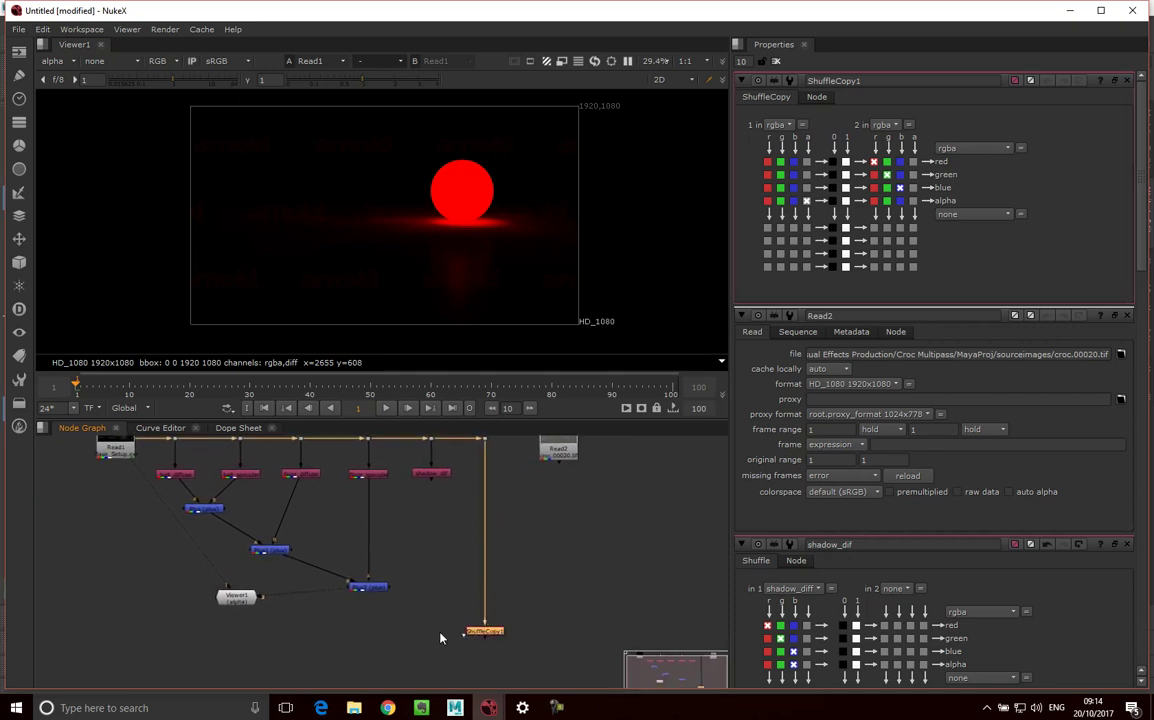
{"action": "left_click_drag", "start_coordinate": [446, 613], "coordinate": [378, 607]}
{"action": "left_click_drag", "start_coordinate": [460, 619], "coordinate": [379, 590]}
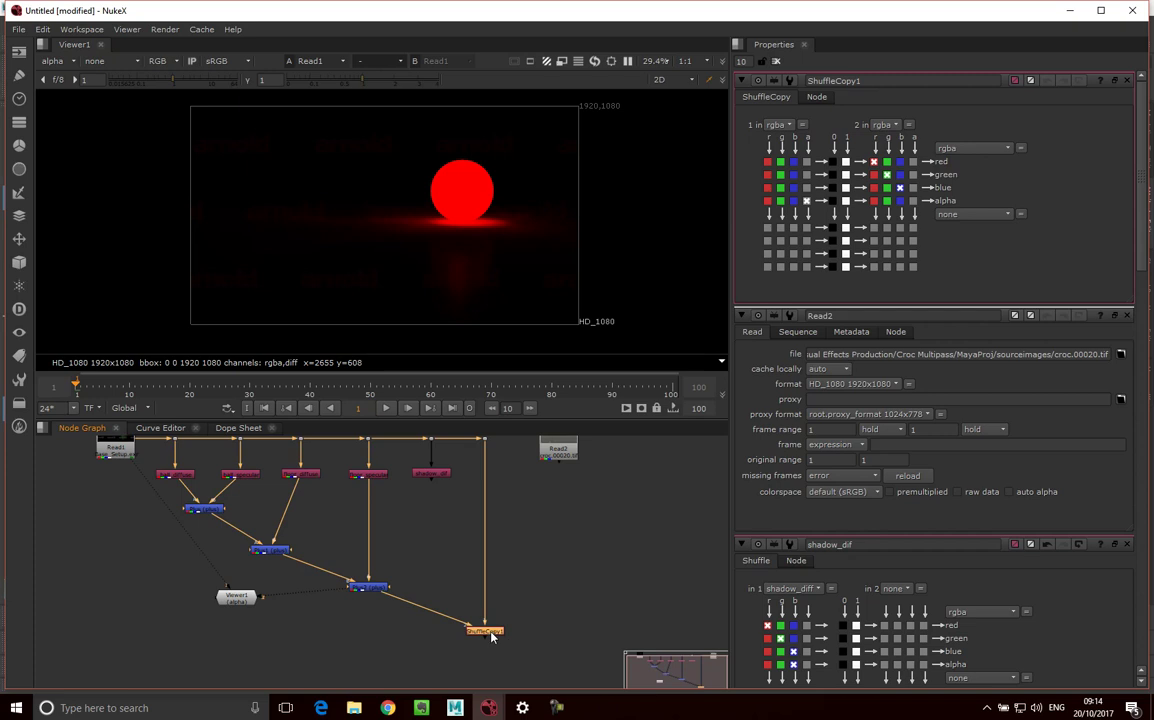
Step: View the ShuffleCopy output with the viewer's channels set to rgba, and move the Viewer node clear of the tree
{"action": "key", "text": "1"}
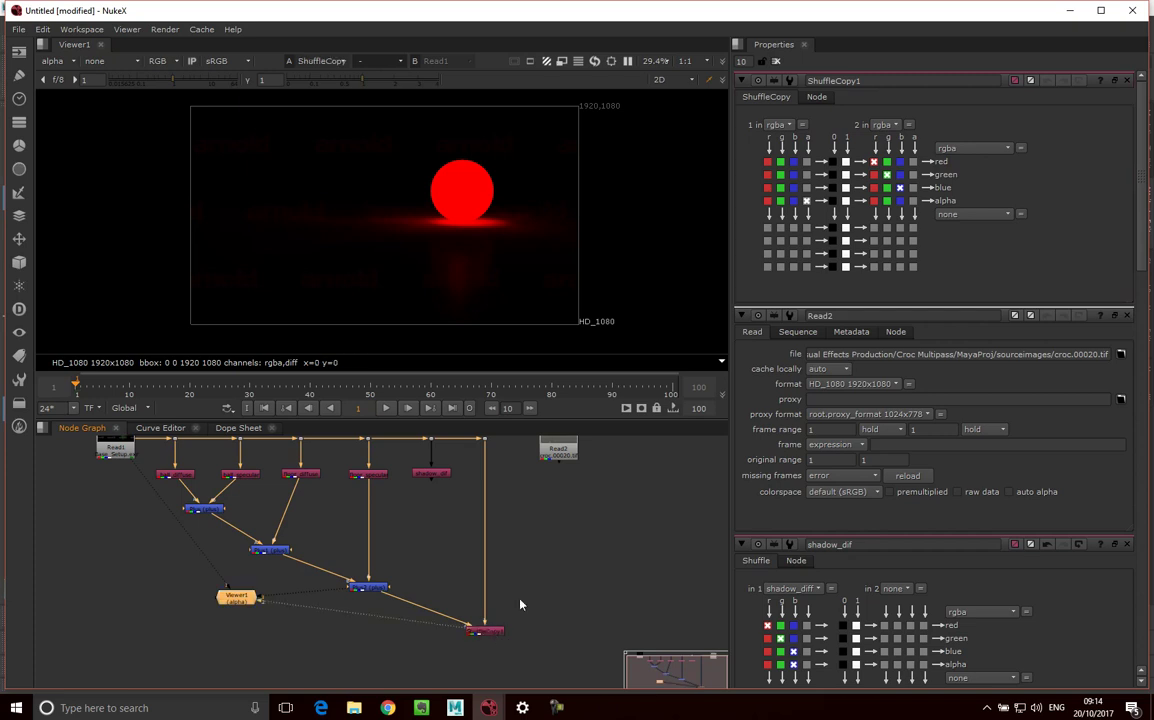
{"action": "left_click", "coordinate": [75, 60]}
{"action": "left_click", "coordinate": [66, 102]}
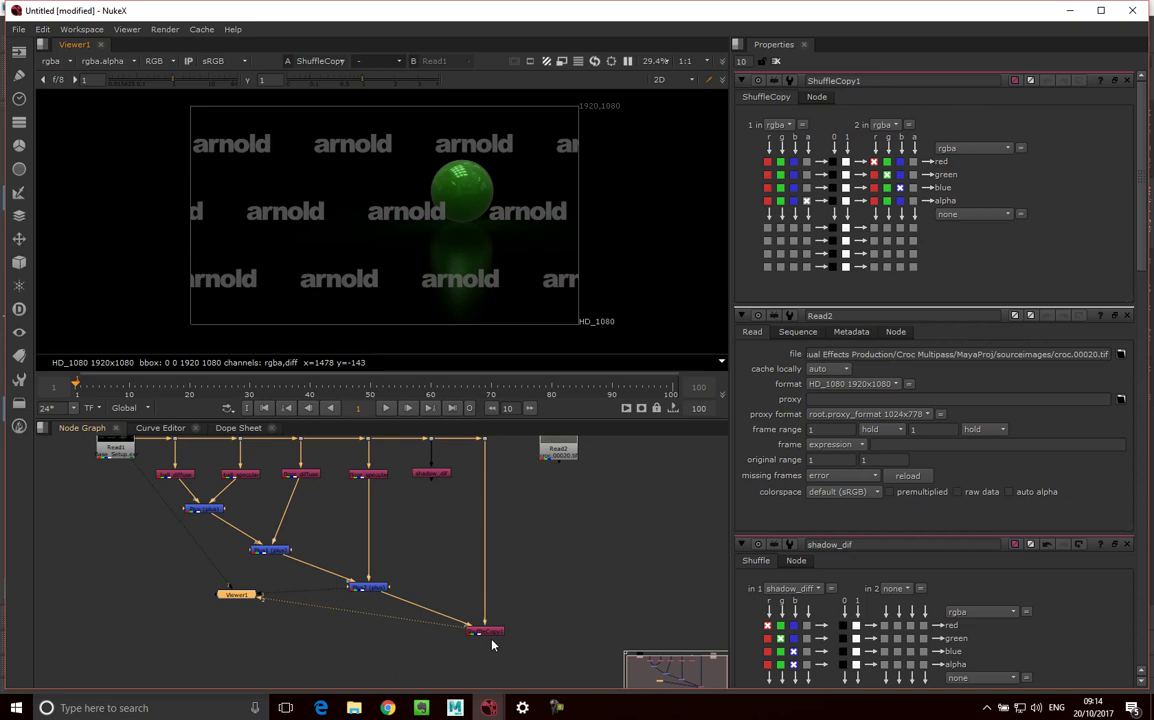
{"action": "left_click_drag", "start_coordinate": [240, 598], "coordinate": [203, 624]}
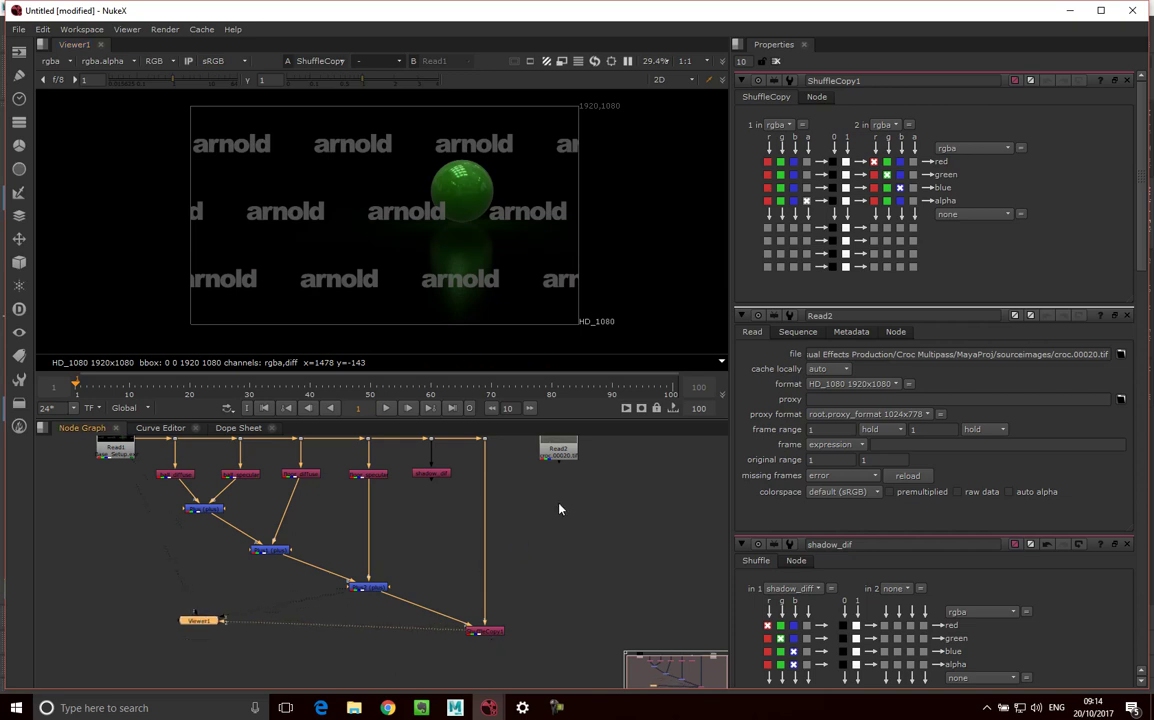
{"action": "left_click", "coordinate": [535, 649]}
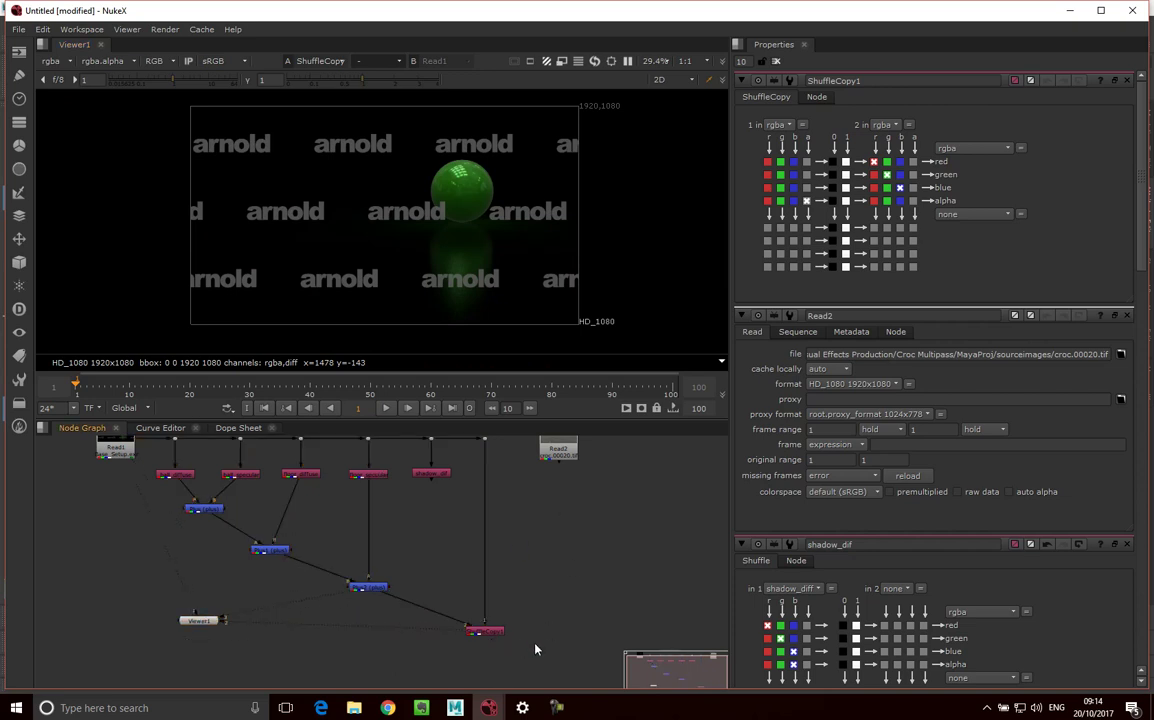
Step: Merge the ShuffleCopy result over the croc.00020.tif plate with an over Merge node, and inspect the composite around the ball
{"action": "left_click", "coordinate": [490, 633]}
{"action": "key", "text": "m"}
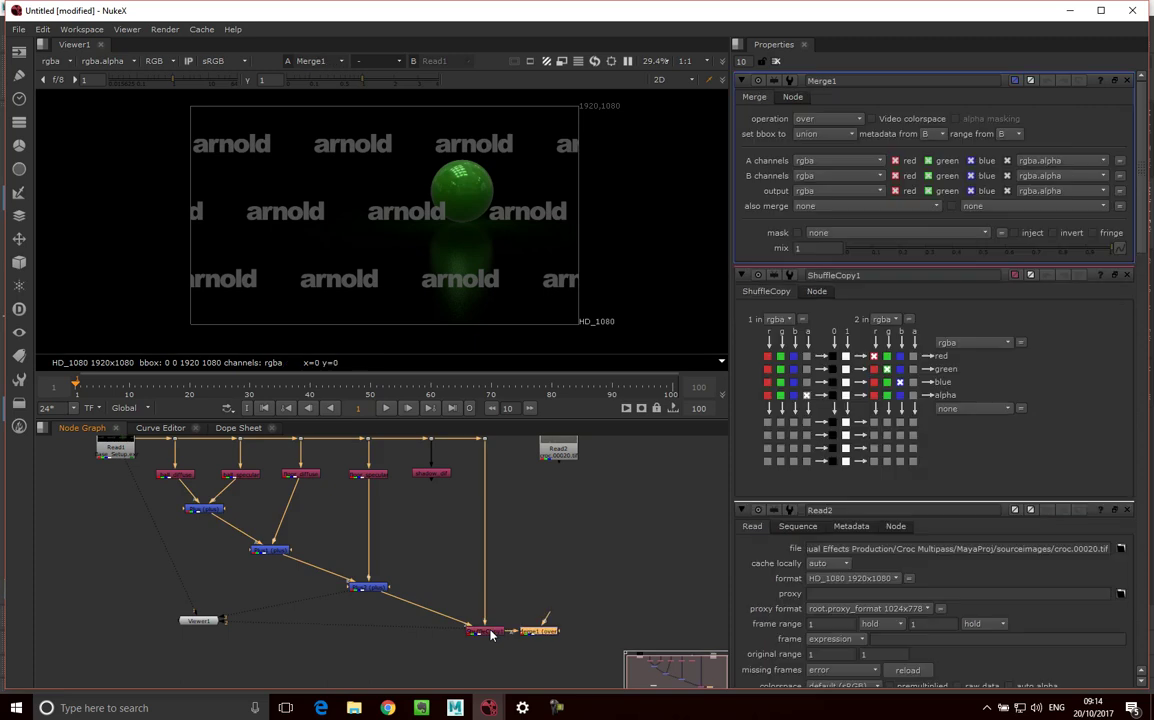
{"action": "left_click_drag", "start_coordinate": [532, 630], "coordinate": [521, 672]}
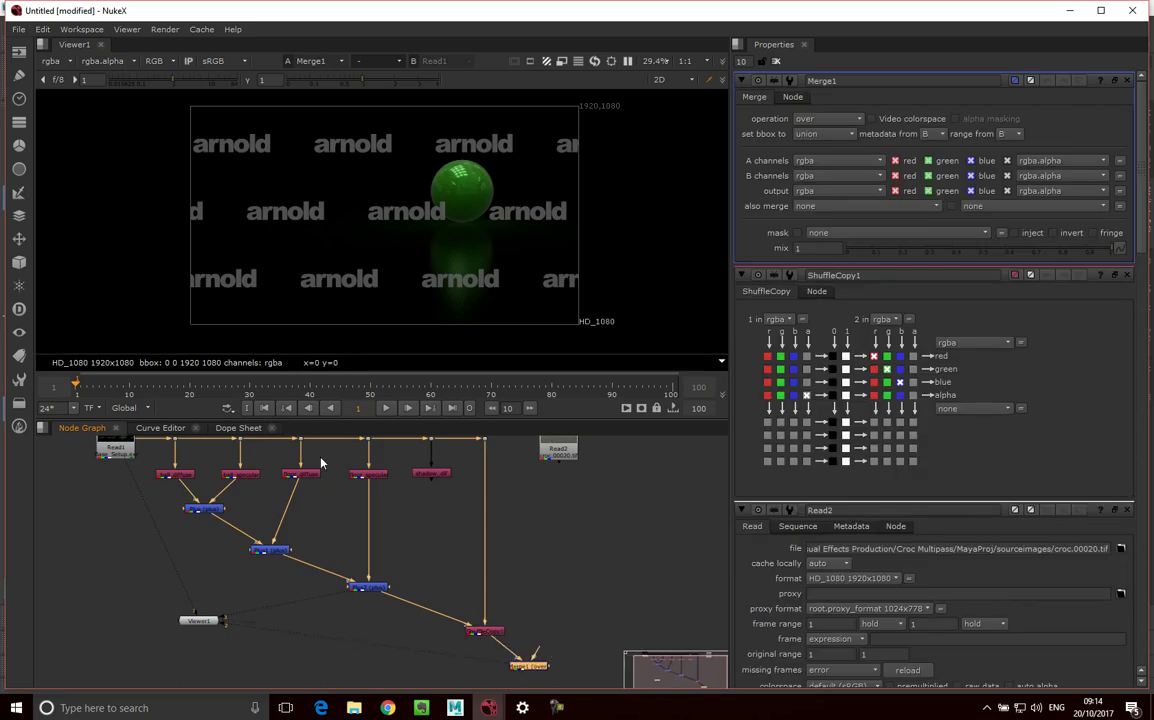
{"action": "left_click_drag", "start_coordinate": [567, 460], "coordinate": [551, 535]}
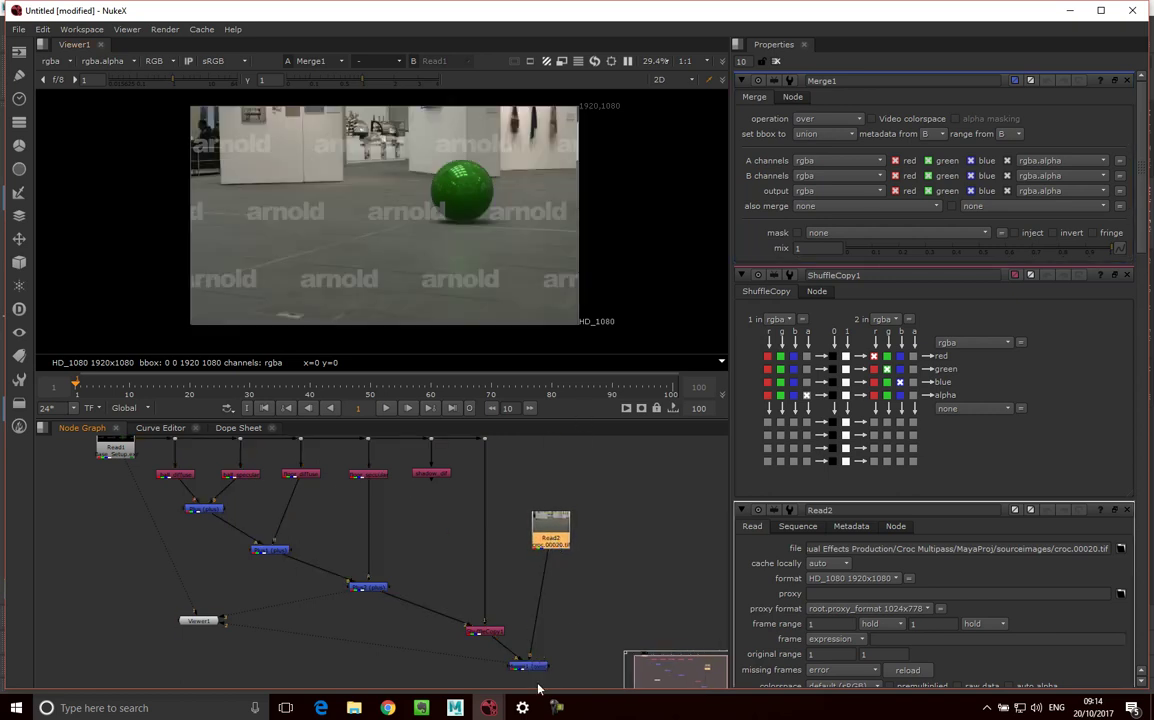
{"action": "left_click", "coordinate": [528, 665]}
{"action": "left_click", "coordinate": [528, 662]}
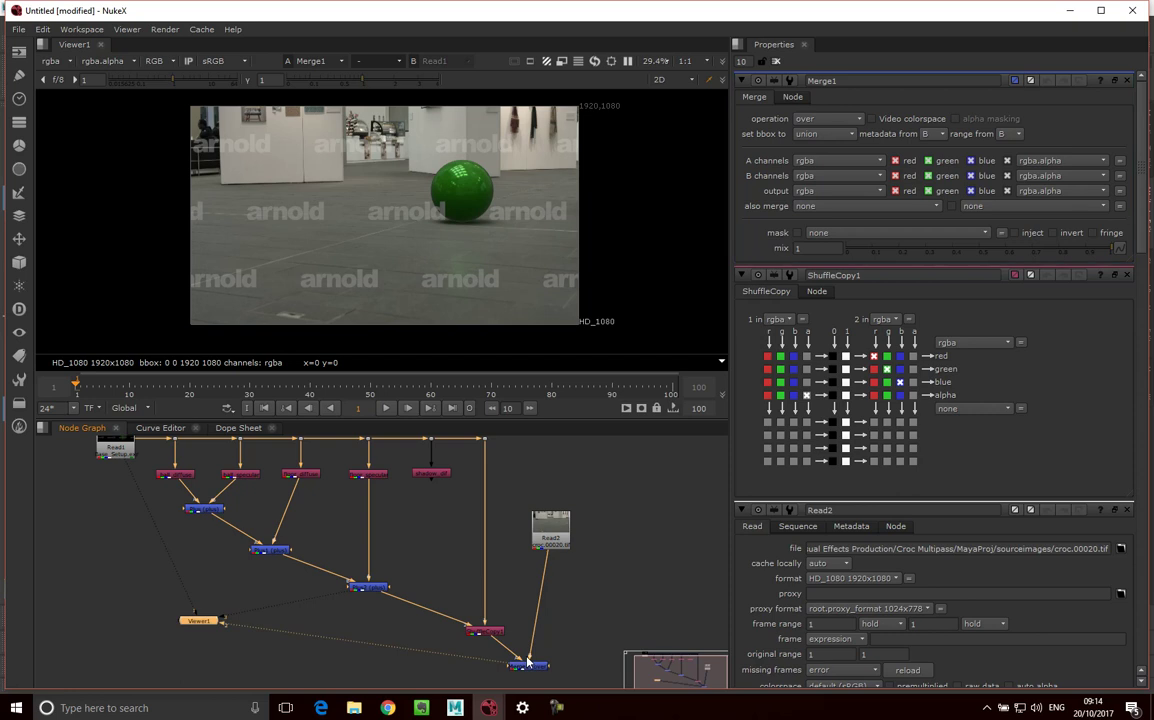
{"action": "scroll", "coordinate": [440, 182], "scroll_direction": "up", "scroll_amount": 3}
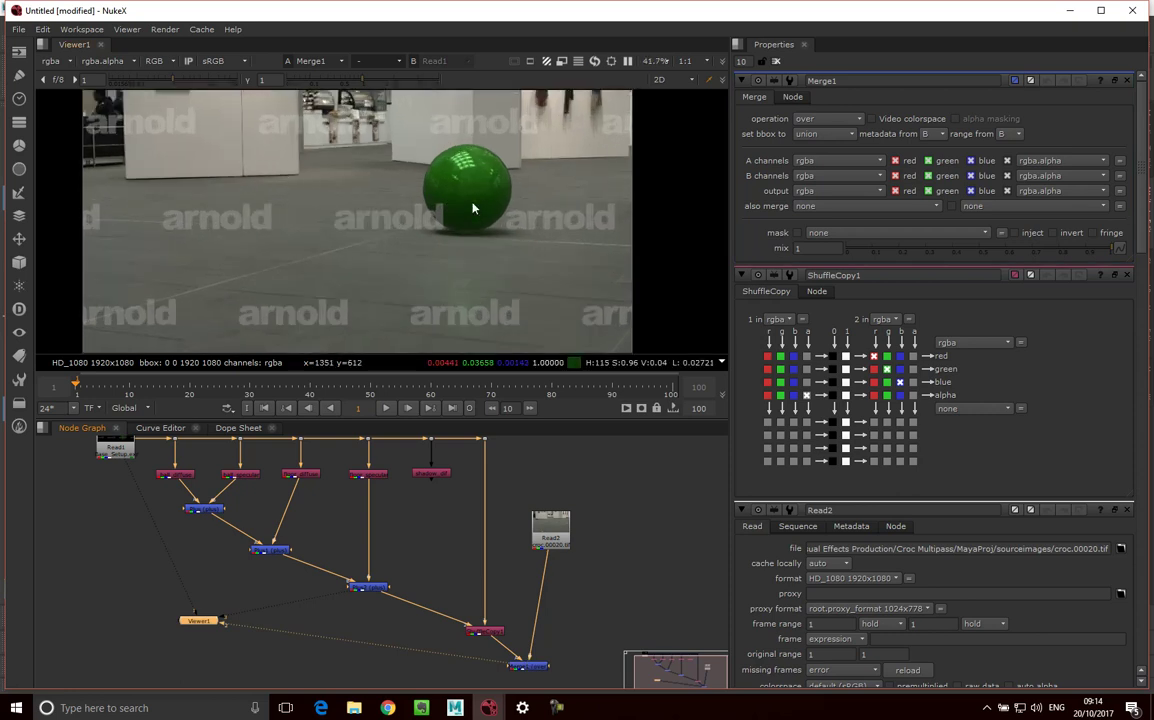
{"action": "scroll", "coordinate": [450, 215], "scroll_direction": "down", "scroll_amount": 1}
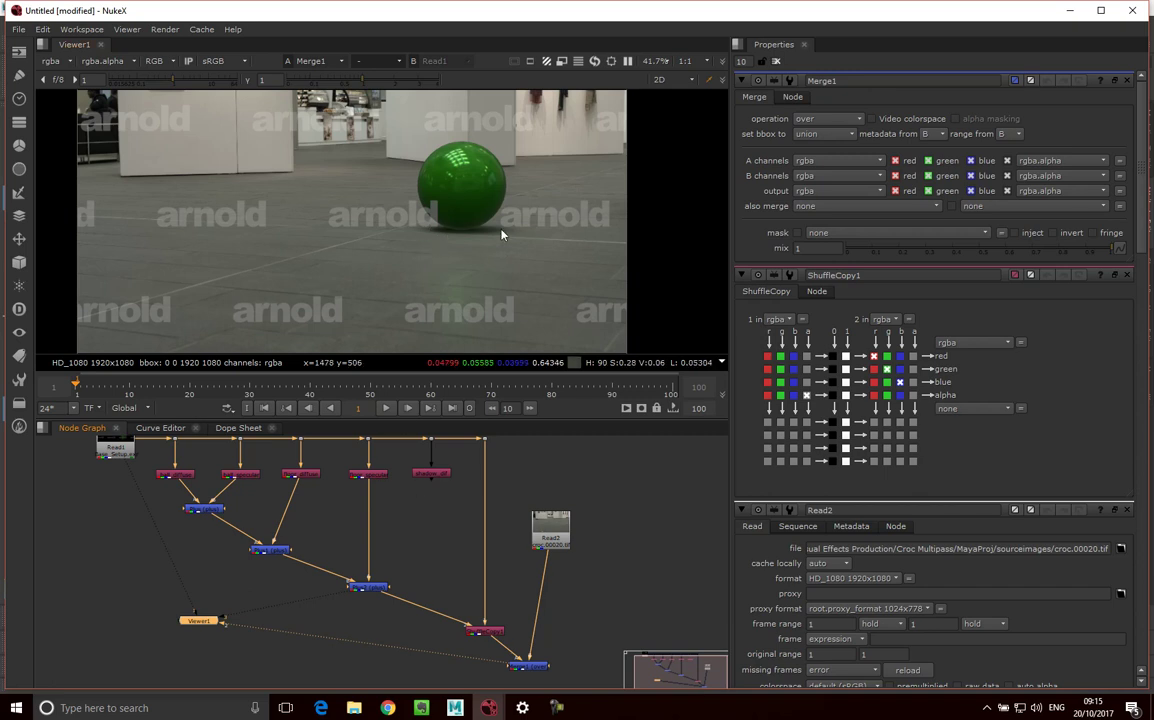
Step: Insert a Plus merge between the third Plus and ShuffleCopy that adds the shadow_dif pass, with shadow_dif aligned above it
{"action": "left_click", "coordinate": [432, 475]}
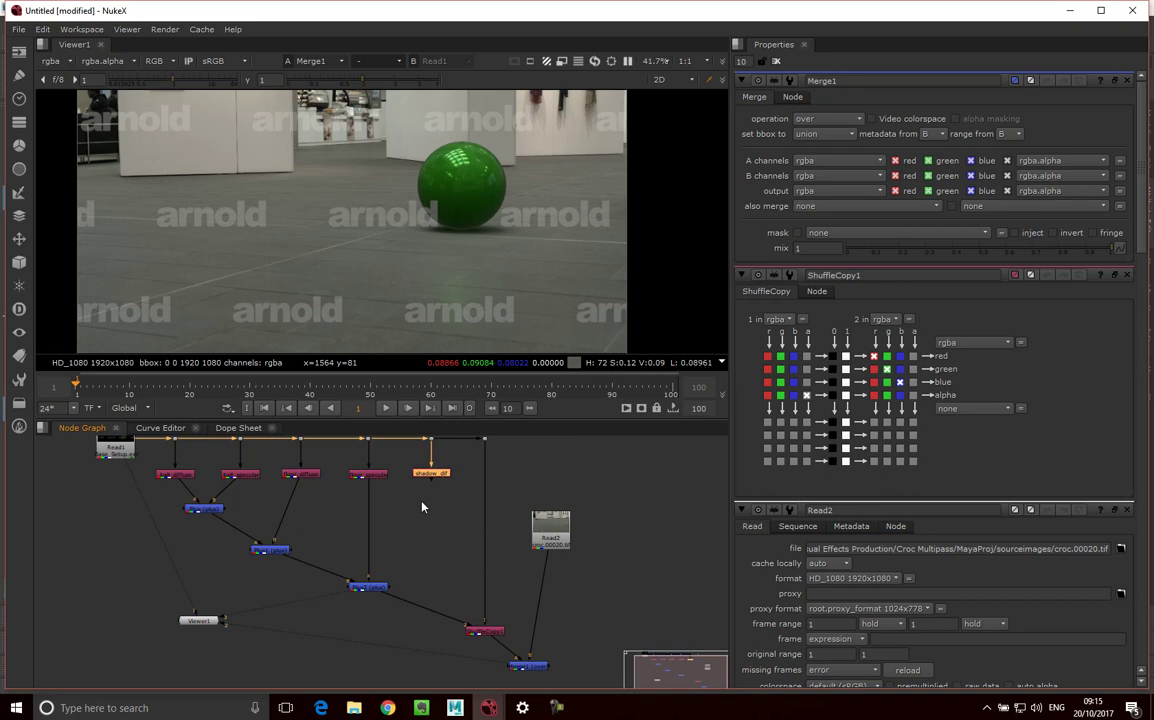
{"action": "key", "text": "Tab"}
{"action": "type", "text": "plus"}
{"action": "key", "text": "Return"}
{"action": "left_click_drag", "start_coordinate": [468, 474], "coordinate": [436, 592]}
{"action": "left_click_drag", "start_coordinate": [432, 474], "coordinate": [440, 483]}
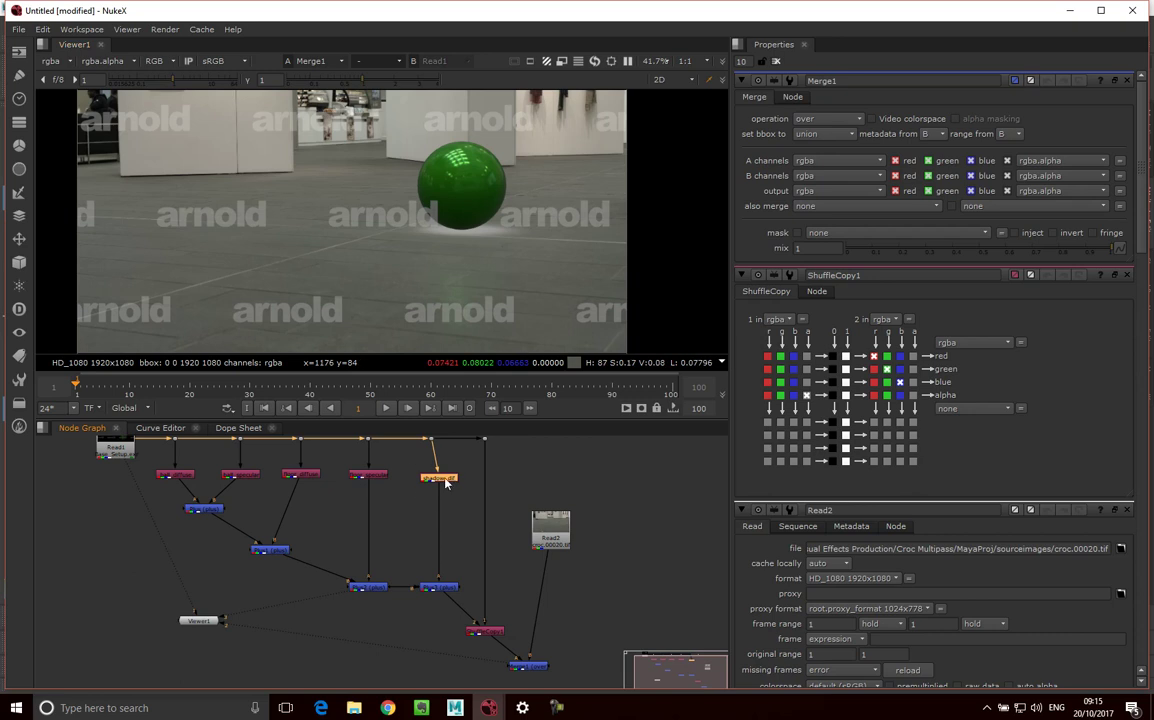
Step: Compare the shadow_dif pass and the original Read1 render with the final over Merge in the viewer
{"action": "key", "text": "1"}
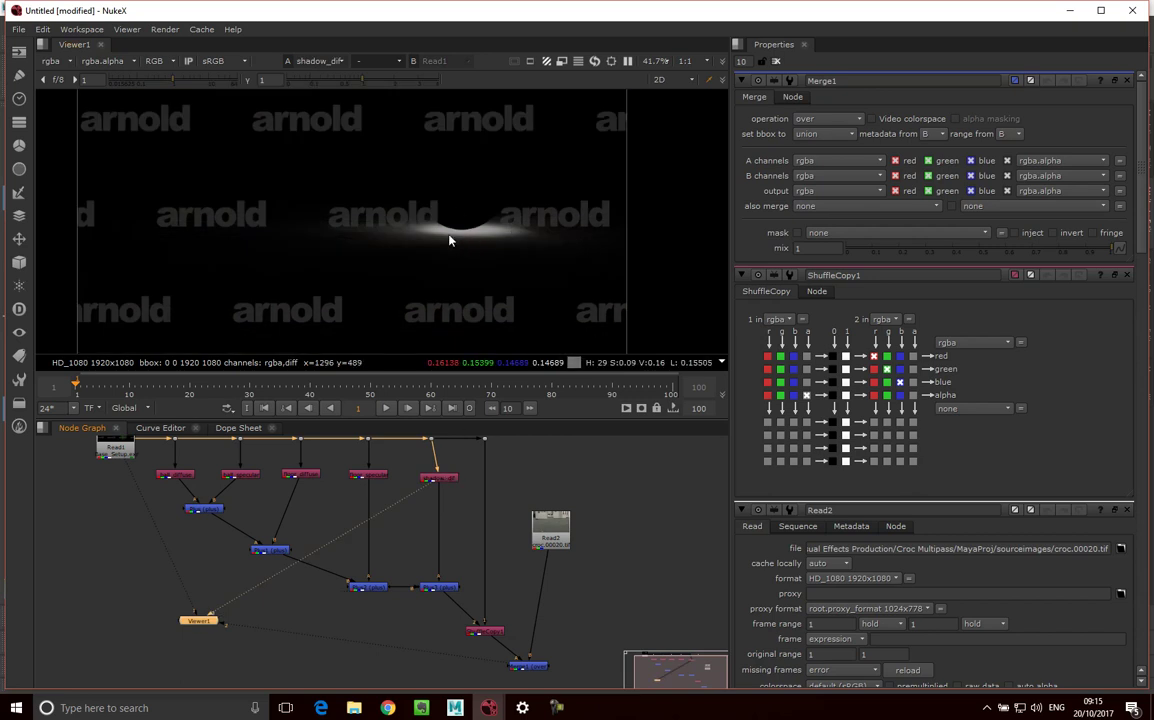
{"action": "key", "text": "1"}
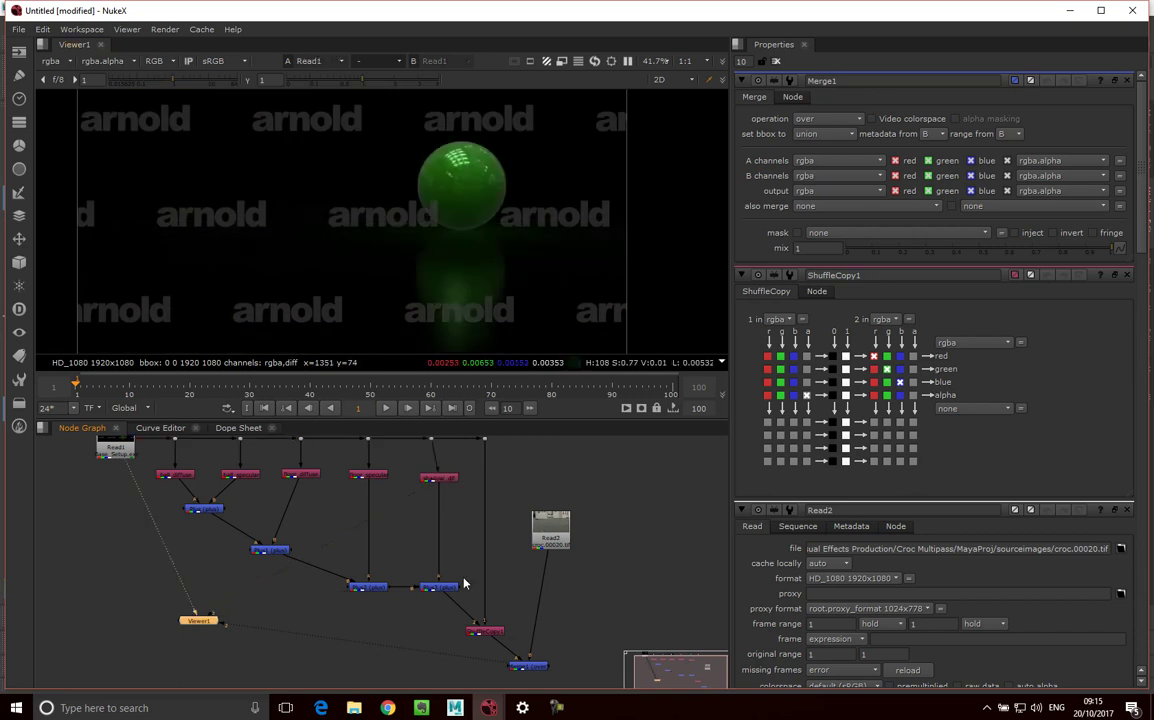
{"action": "left_click", "coordinate": [535, 667]}
{"action": "key", "text": "1"}
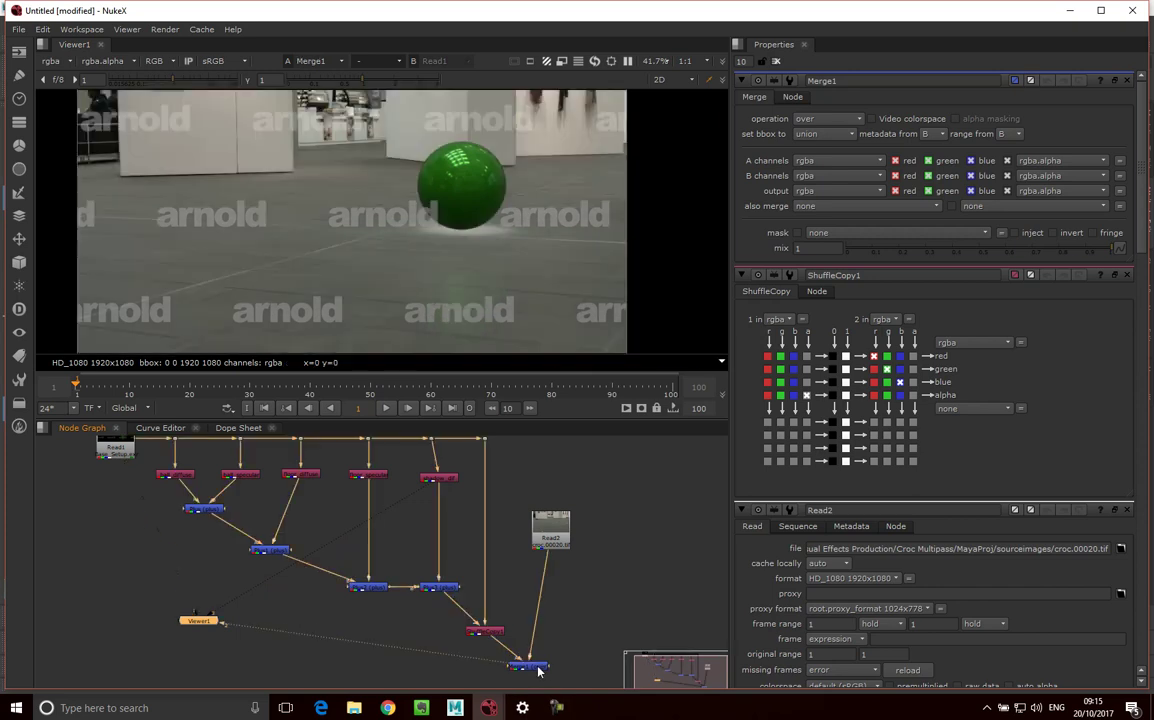
Step: Add a Grade node after shadow_dif and set its gain to 0.22 and multiply to 1.02
{"action": "left_click", "coordinate": [440, 479]}
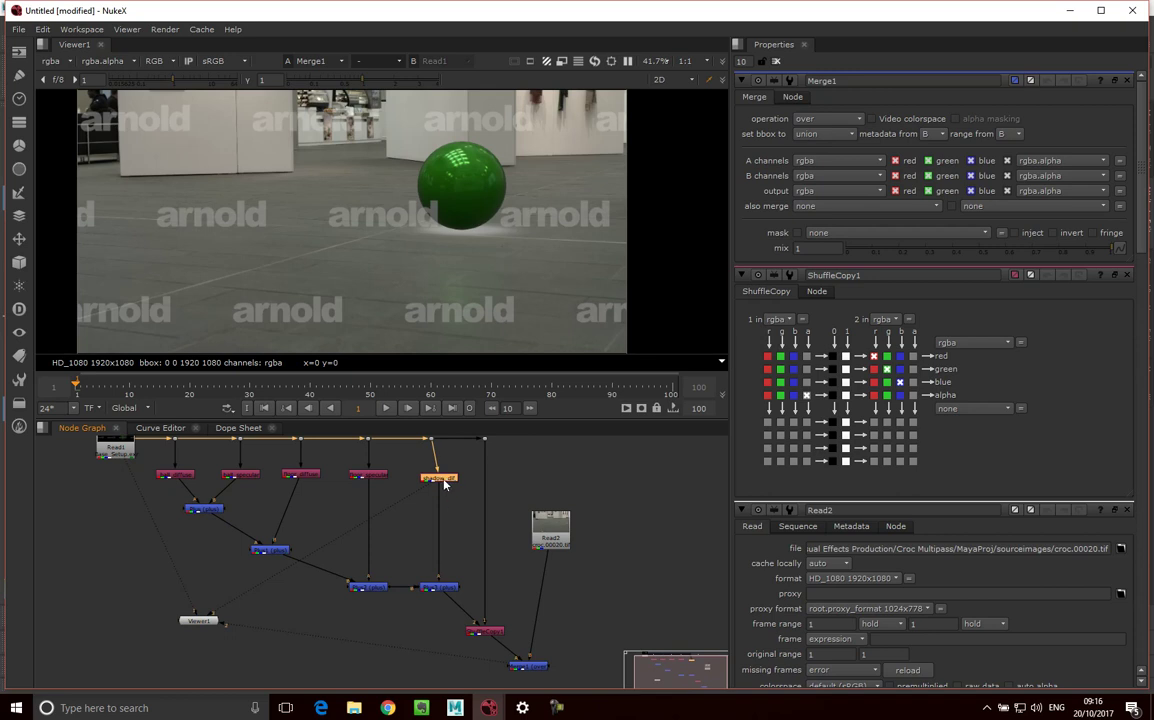
{"action": "key", "text": "g"}
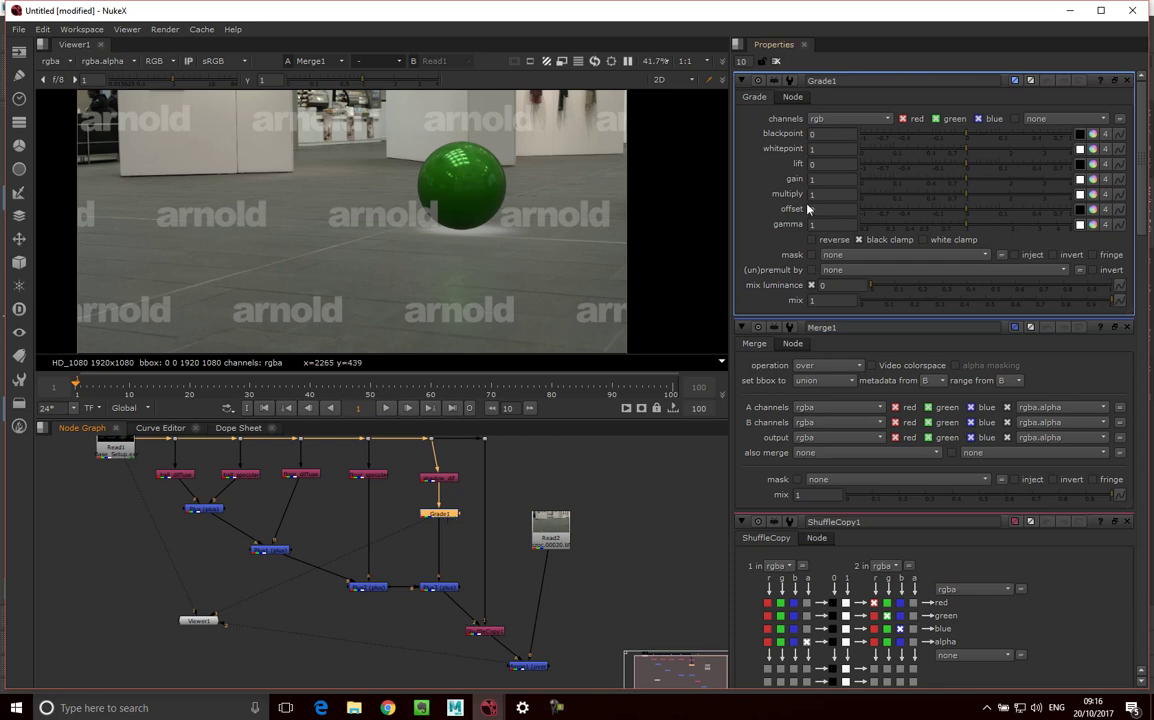
{"action": "mouse_move", "coordinate": [966, 182]}
{"action": "left_mouse_down"}
{"action": "mouse_move", "coordinate": [889, 175]}
{"action": "mouse_move", "coordinate": [966, 188]}
{"action": "mouse_move", "coordinate": [961, 201]}
{"action": "mouse_move", "coordinate": [876, 198]}
{"action": "mouse_move", "coordinate": [968, 203]}
{"action": "left_mouse_up"}
{"action": "left_click_drag", "start_coordinate": [960, 183], "coordinate": [842, 185]}
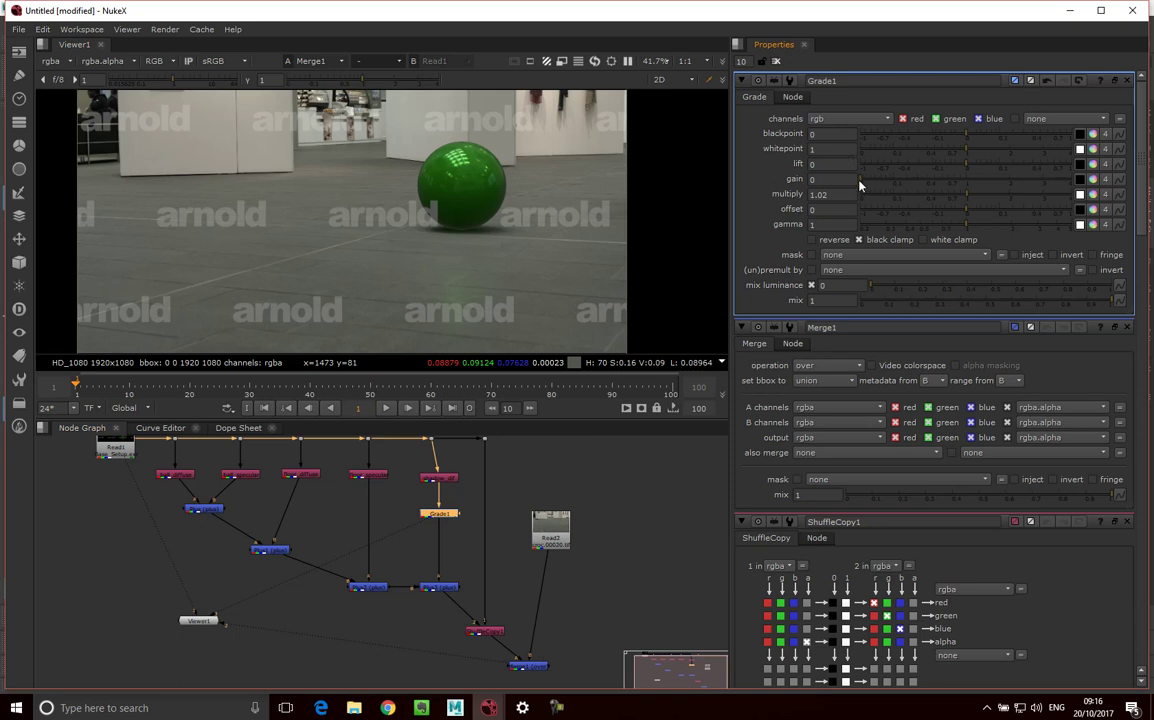
{"action": "left_click", "coordinate": [904, 185]}
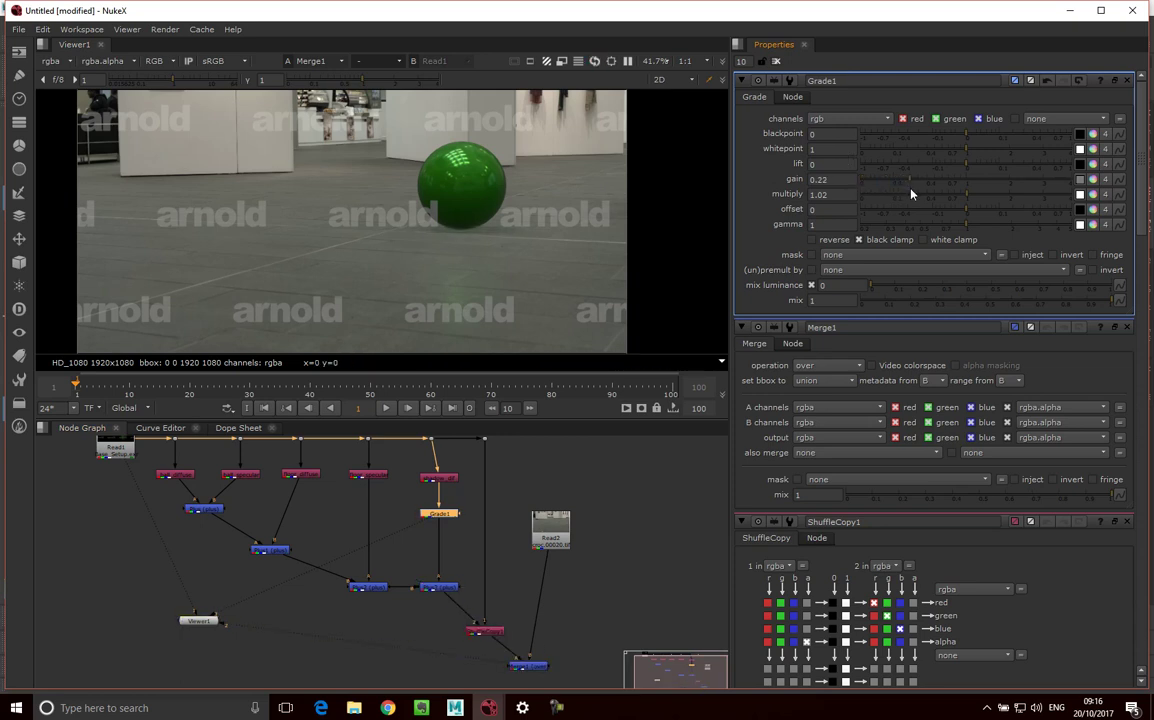